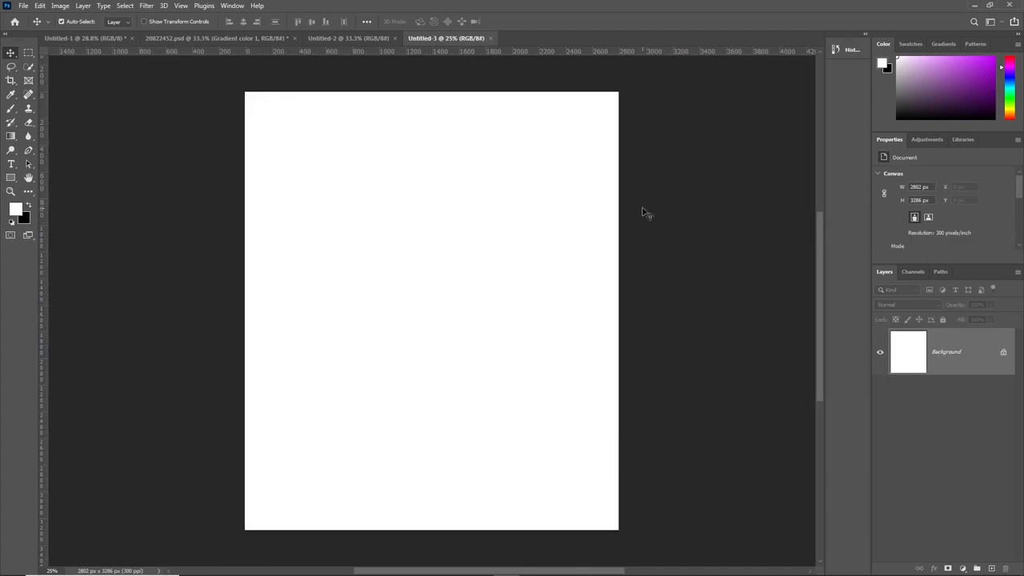
# - Place the stadium photo d1bda6f238adee594cd9dc5db660b6a4.jpg into the blank document as an embedded image
pyautogui.click(23, 6)
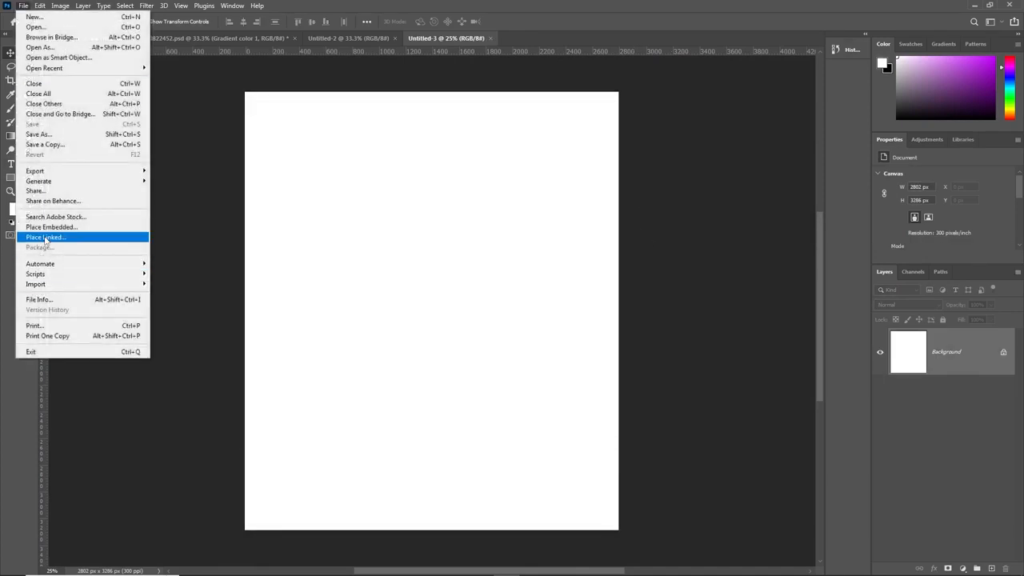
pyautogui.click(48, 221)
pyautogui.doubleClick(146, 106)
# - Move the stadium photo to the lower half of the canvas, scale it to about 82%, and apply the placement
pyautogui.moveTo(455, 362); pyautogui.dragTo(455, 475)
pyautogui.scroll(-2, 455, 439)
pyautogui.scroll(1, 458, 444)
pyautogui.moveTo(564, 490); pyautogui.dragTo(604, 520)
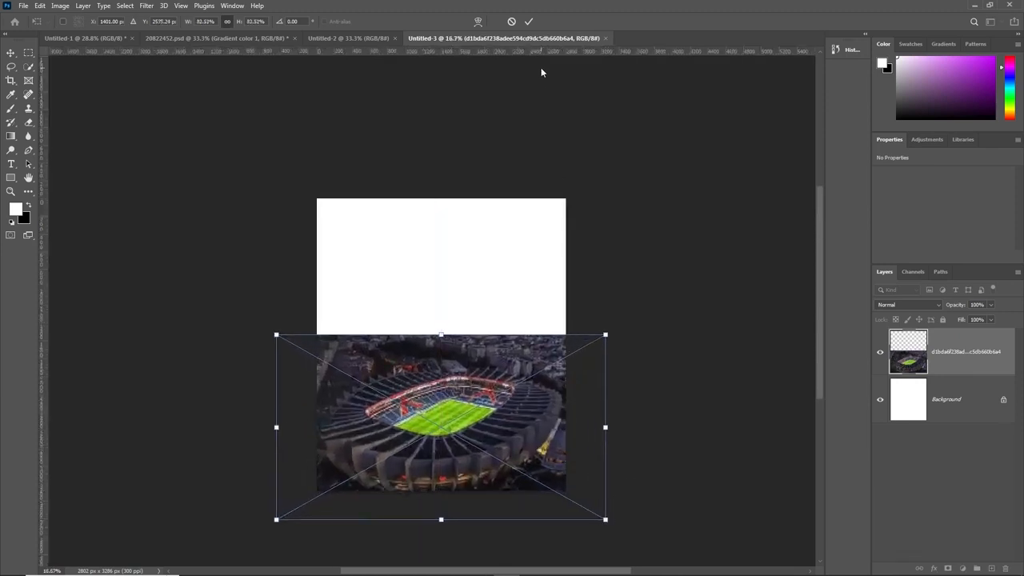
pyautogui.click(530, 23)
pyautogui.scroll(1, 460, 444)
pyautogui.moveTo(452, 422); pyautogui.dragTo(452, 421)
pyautogui.click(654, 364)
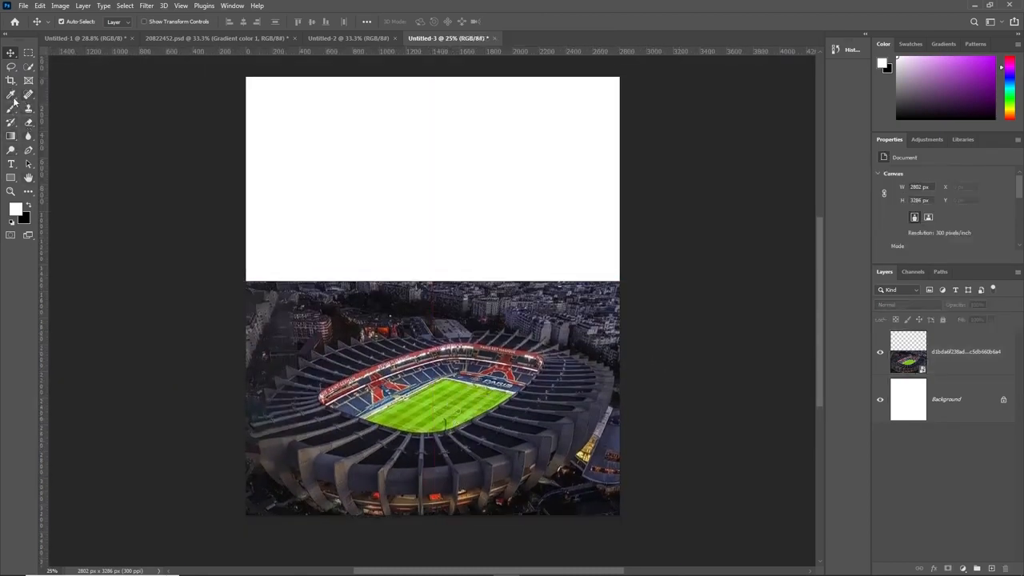
# - Draw a closed, downward-bowing band path with the Pen tool across the upper part of the stadium photo, extending past both canvas sides
pyautogui.click(28, 149)
pyautogui.scroll(-1, 226, 260)
pyautogui.moveTo(543, 261); pyautogui.dragTo(761, 154)
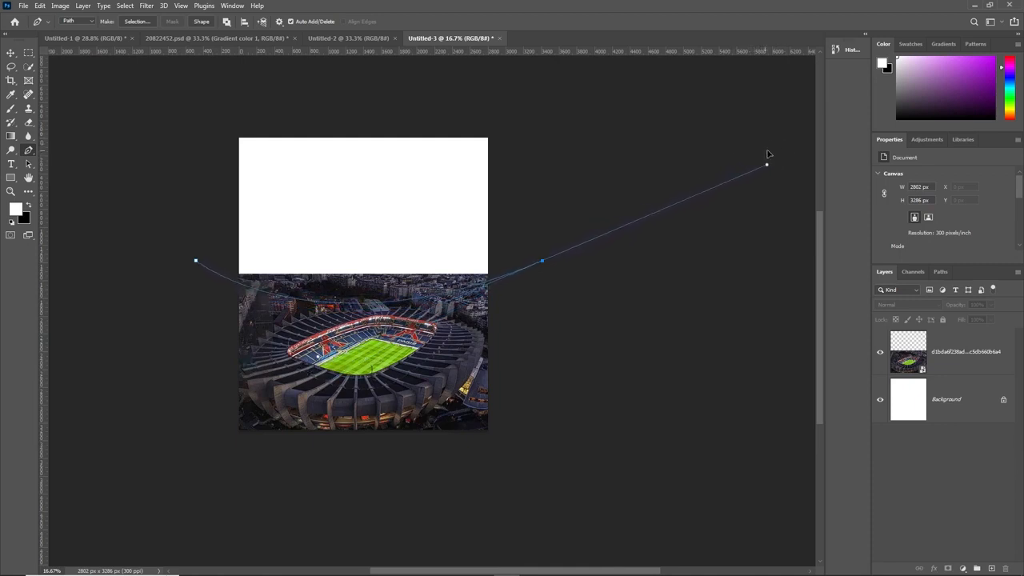
pyautogui.keyDown('alt'); pyautogui.click(543, 263); pyautogui.keyUp('alt')
pyautogui.moveTo(198, 308); pyautogui.dragTo(49, 231)
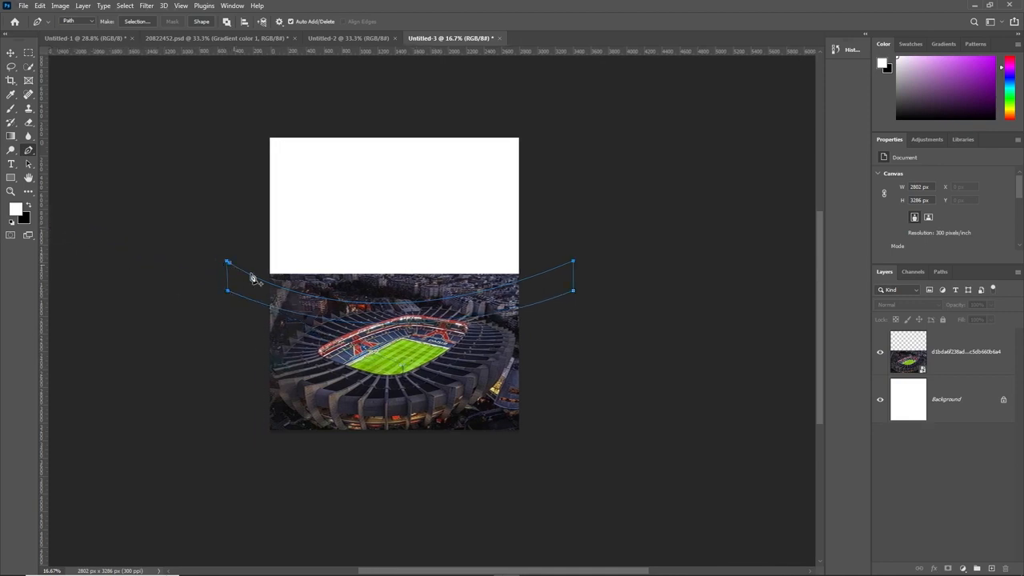
# - Convert the curved band path into a new selection with a feather radius of 0 pixels
pyautogui.rightClick(379, 313)
pyautogui.click(396, 356)
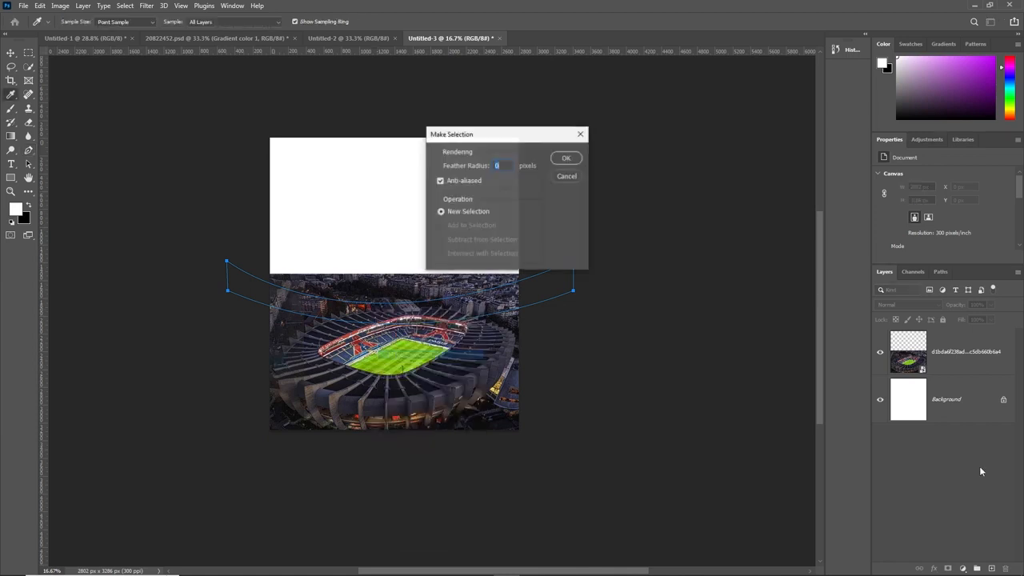
pyautogui.press('Return')
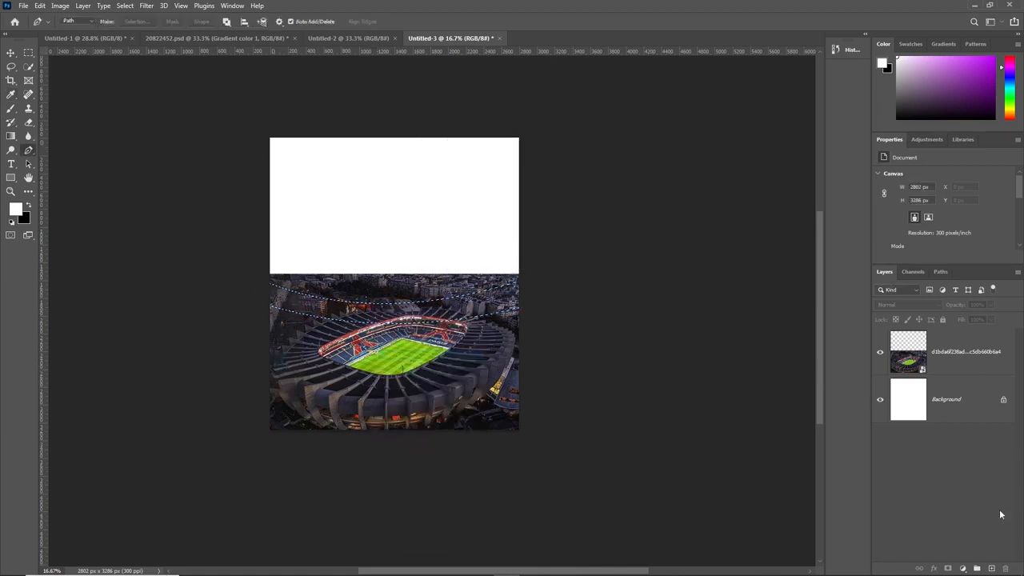
# - Create a new layer and fill the selected band with white using the Paint Bucket
pyautogui.hotkey('ctrl', 'shift', 'alt', 'n')
pyautogui.click(11, 136)
pyautogui.rightClick(10, 136)
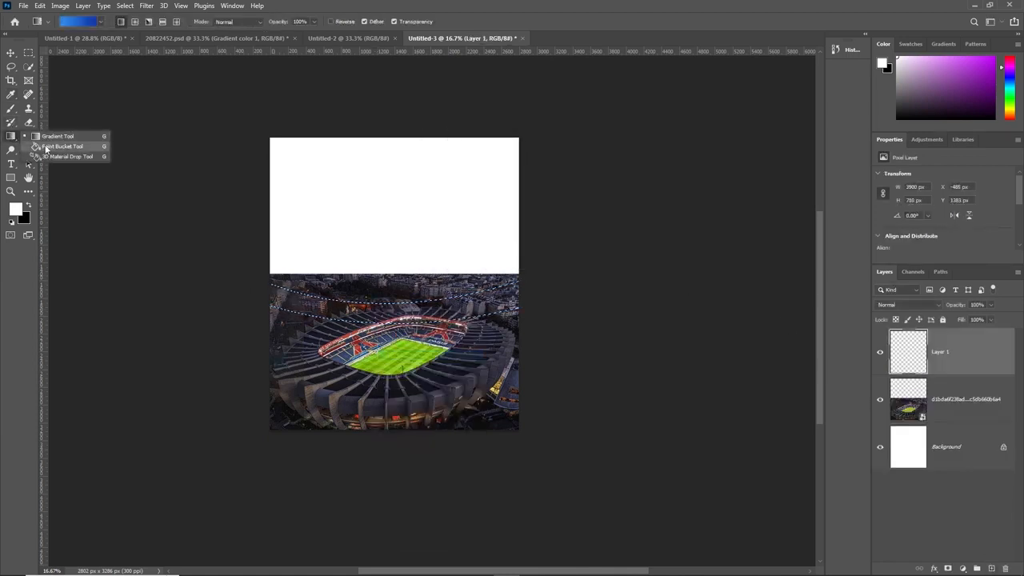
pyautogui.click(44, 147)
pyautogui.click(359, 309)
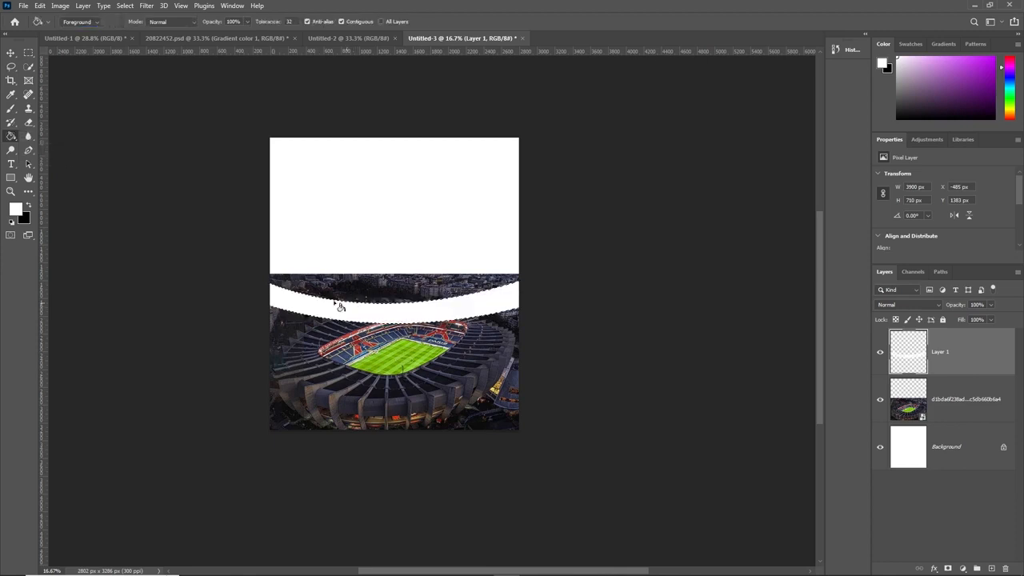
# - Choose a muted purple foreground colour and refill the selected band with it
pyautogui.click(941, 90)
pyautogui.click(953, 93)
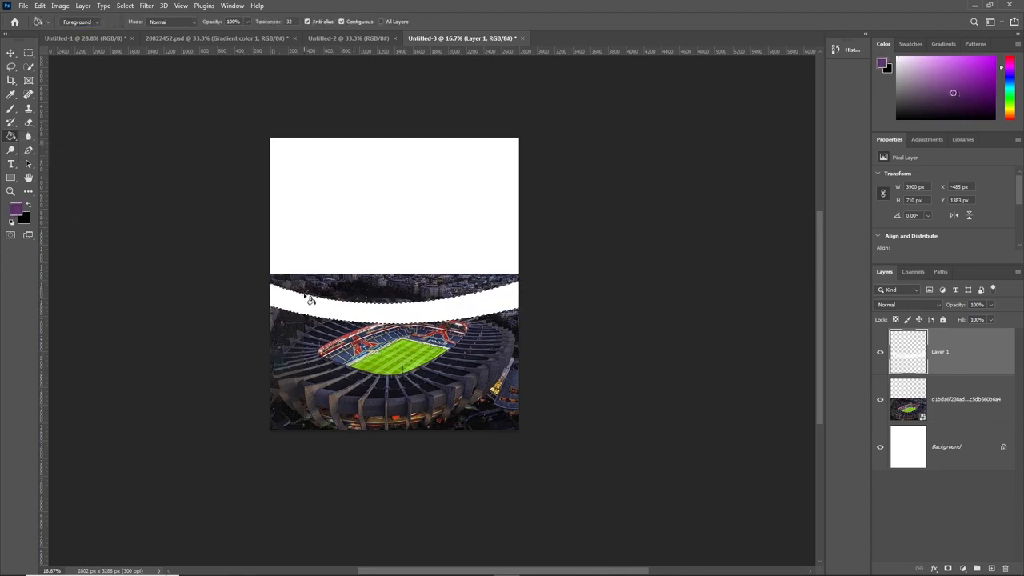
pyautogui.click(308, 308)
# - Refill the selected band with bright crimson red and clear the selection
pyautogui.click(1010, 63)
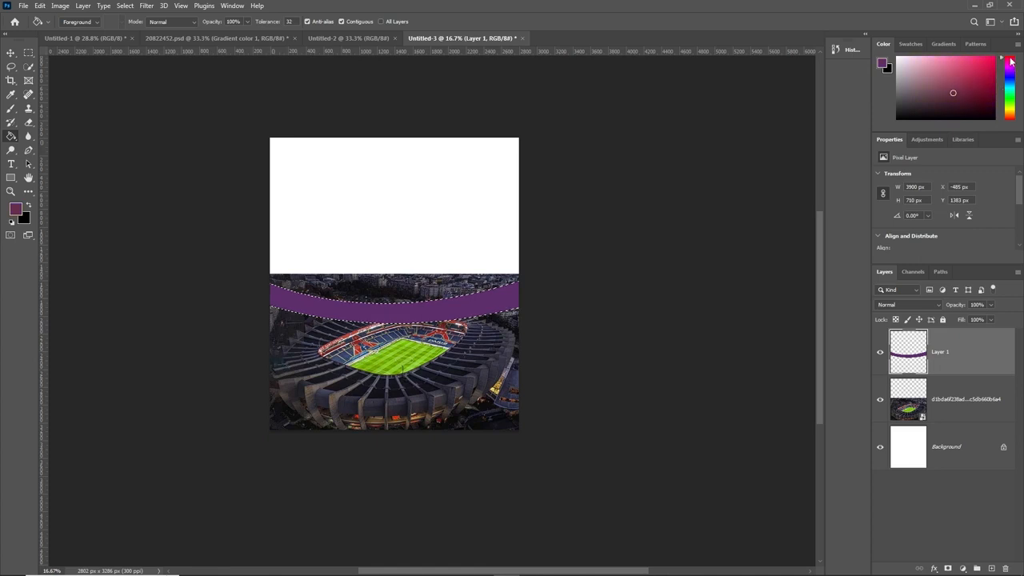
pyautogui.click(382, 315)
pyautogui.click(10, 53)
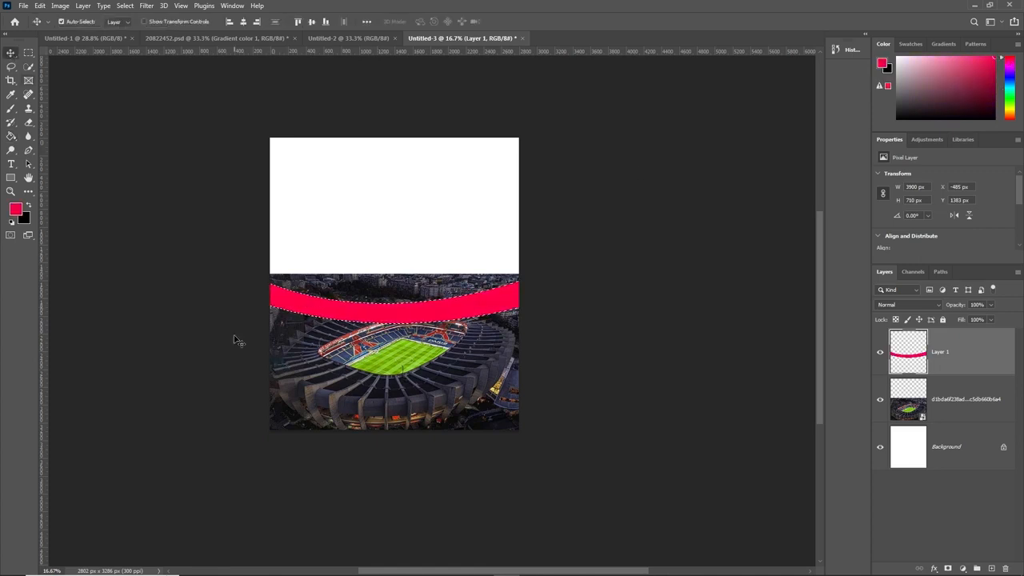
pyautogui.keyDown('ctrl'); pyautogui.click(235, 340); pyautogui.keyUp('ctrl')
# - Flatten the red band slightly with Free Transform, then warp its lower right corner upward and outward
pyautogui.scroll(1, 410, 325)
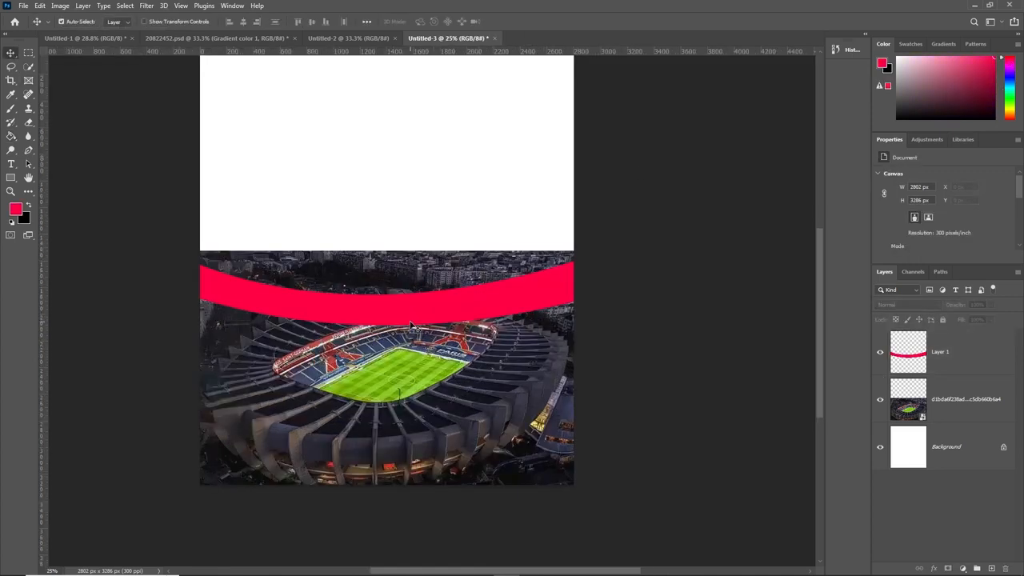
pyautogui.click(400, 321)
pyautogui.hotkey('ctrl', 't')
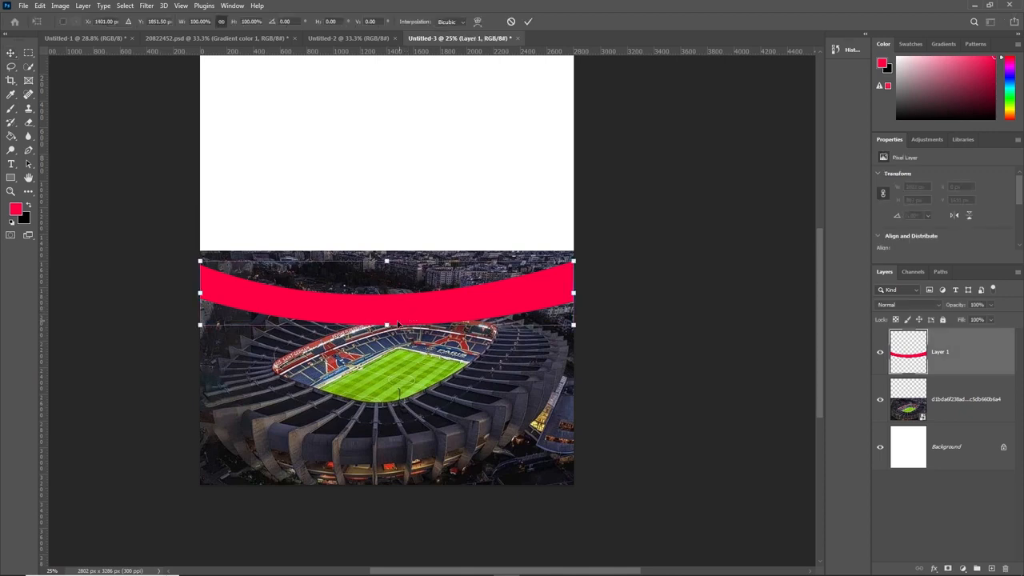
pyautogui.moveTo(387, 325); pyautogui.dragTo(387, 322)
pyautogui.rightClick(541, 299)
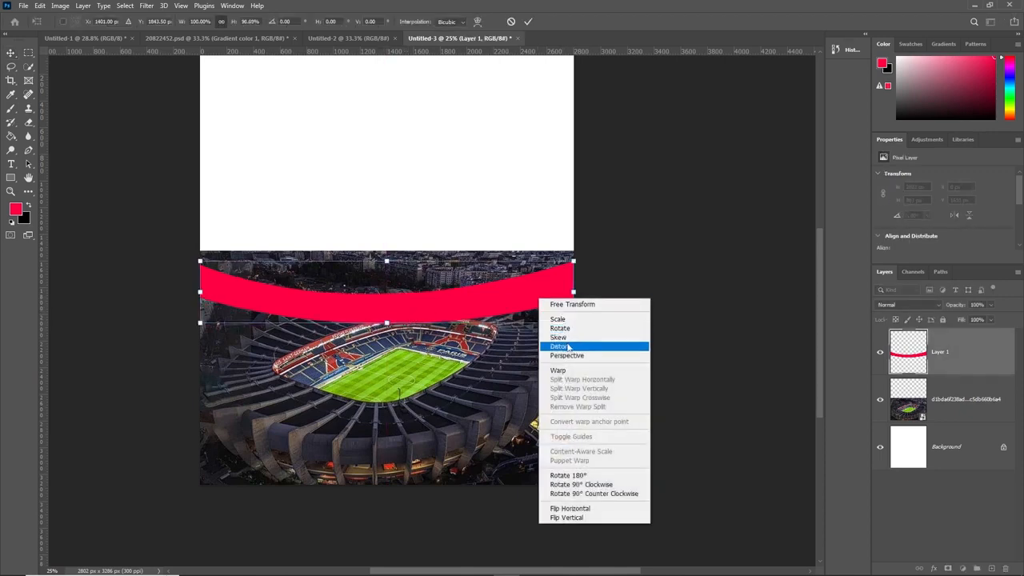
pyautogui.click(563, 369)
pyautogui.scroll(2, 520, 315)
pyautogui.moveTo(626, 338); pyautogui.dragTo(665, 272)
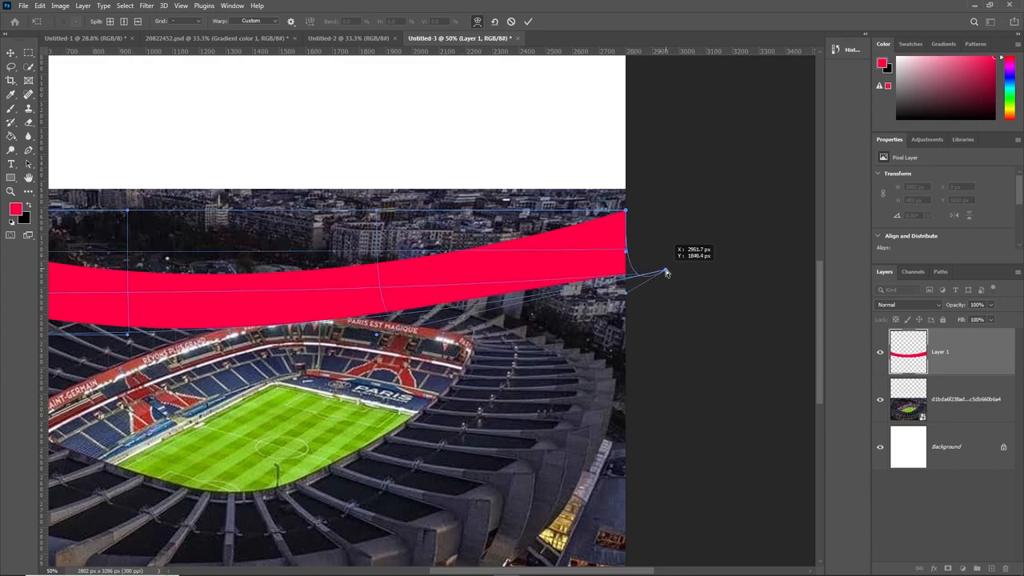
# - Warp the red band's lower left corner upward to thin that end and apply the transform
pyautogui.scroll(-3, 658, 345)
pyautogui.scroll(2, 544, 349)
pyautogui.scroll(2, 272, 317)
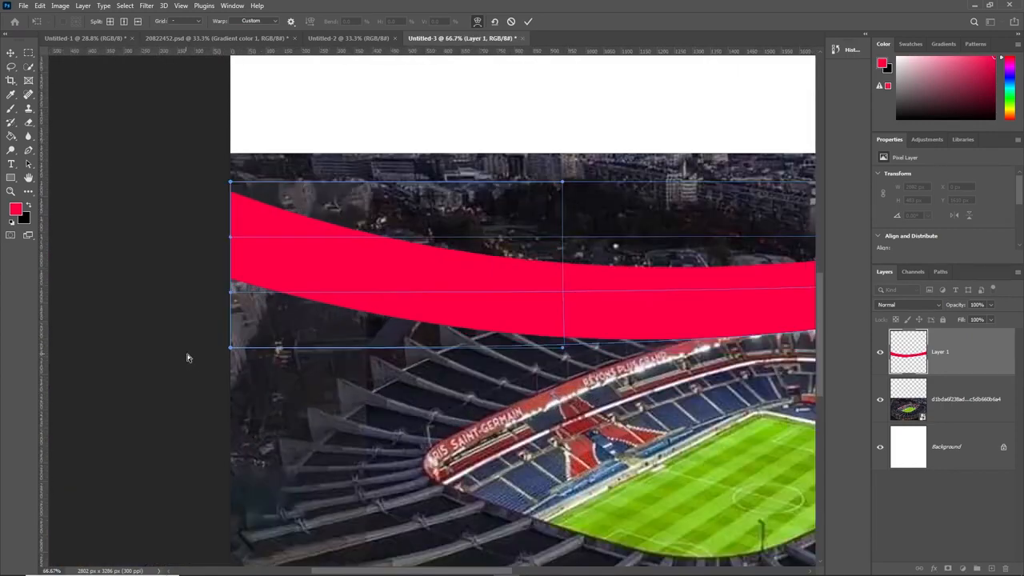
pyautogui.moveTo(232, 353); pyautogui.dragTo(232, 269)
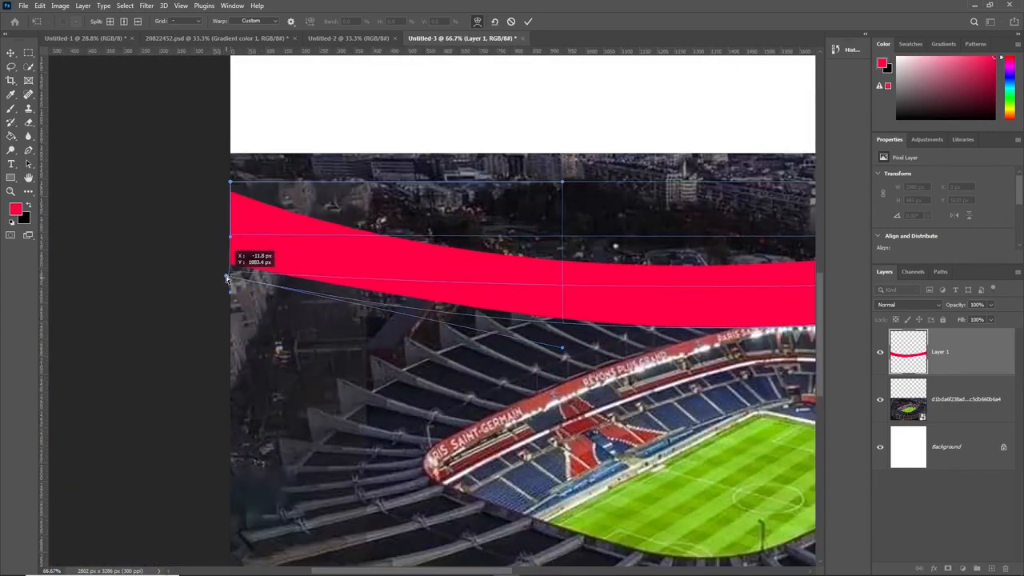
pyautogui.scroll(-2, 293, 296)
pyautogui.click(528, 23)
# - Raise the red band over the stadium photo's upper edge and widen it slightly beyond the canvas sides
pyautogui.moveTo(545, 277); pyautogui.dragTo(541, 242)
pyautogui.hotkey('ctrl', 't')
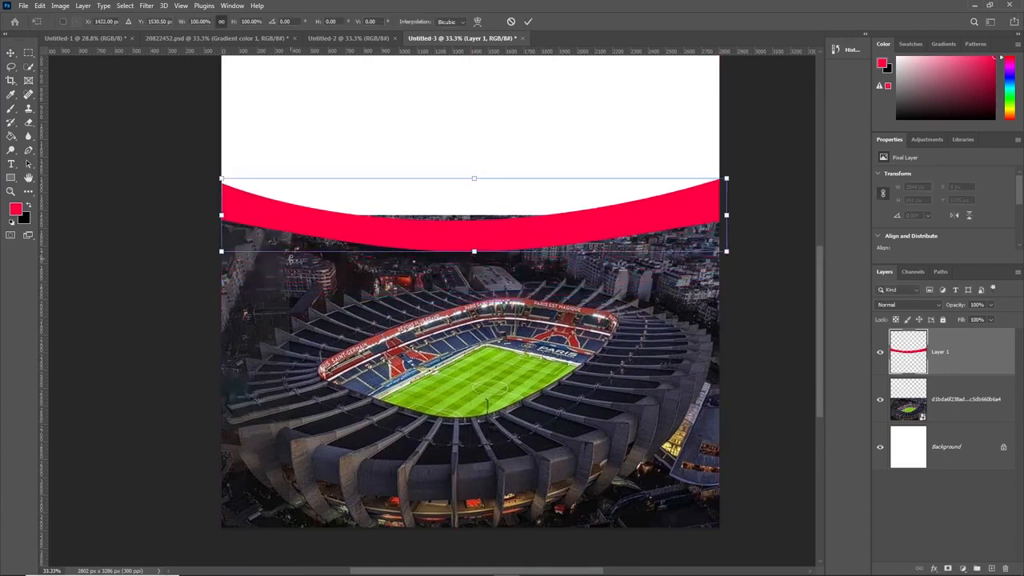
pyautogui.keyDown('alt'); pyautogui.moveTo(221, 252); pyautogui.dragTo(208, 253); pyautogui.keyUp('alt')
pyautogui.moveTo(481, 234); pyautogui.dragTo(482, 240)
pyautogui.click(528, 22)
# - Add a layer mask to the stadium photo and prepare the Brush with black as the foreground colour
pyautogui.click(902, 419)
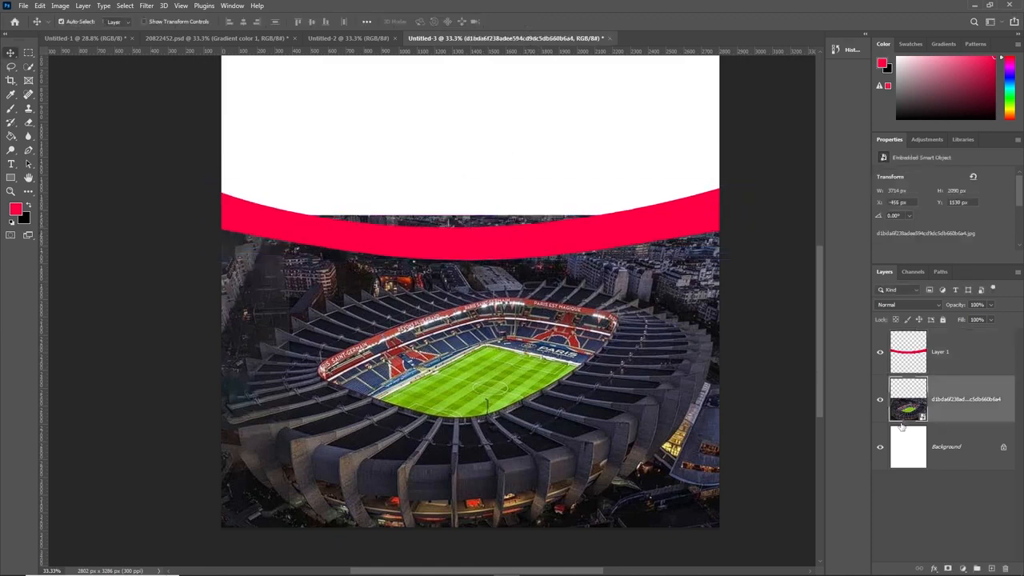
pyautogui.click(948, 567)
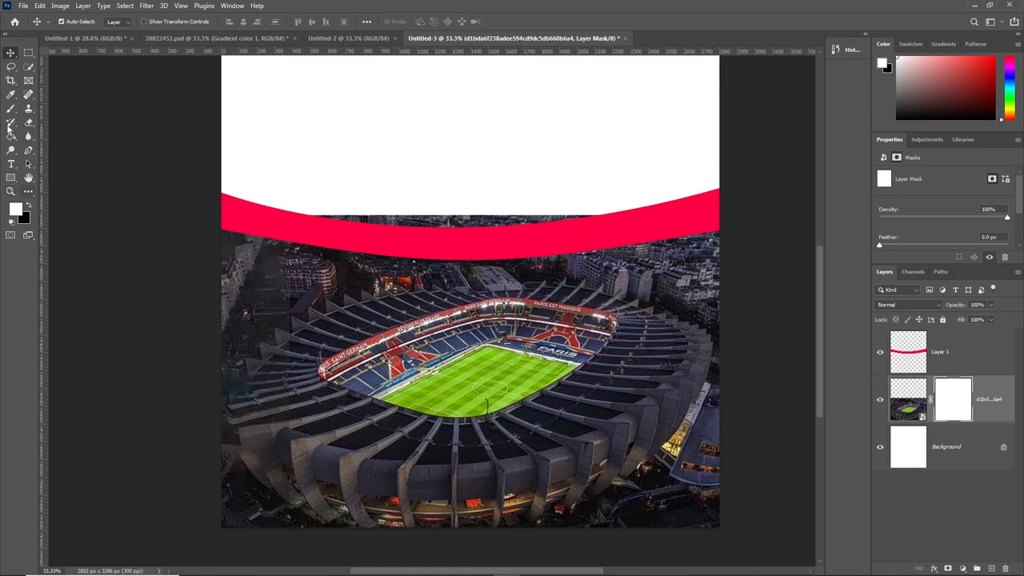
pyautogui.press('b')
pyautogui.click(30, 205)
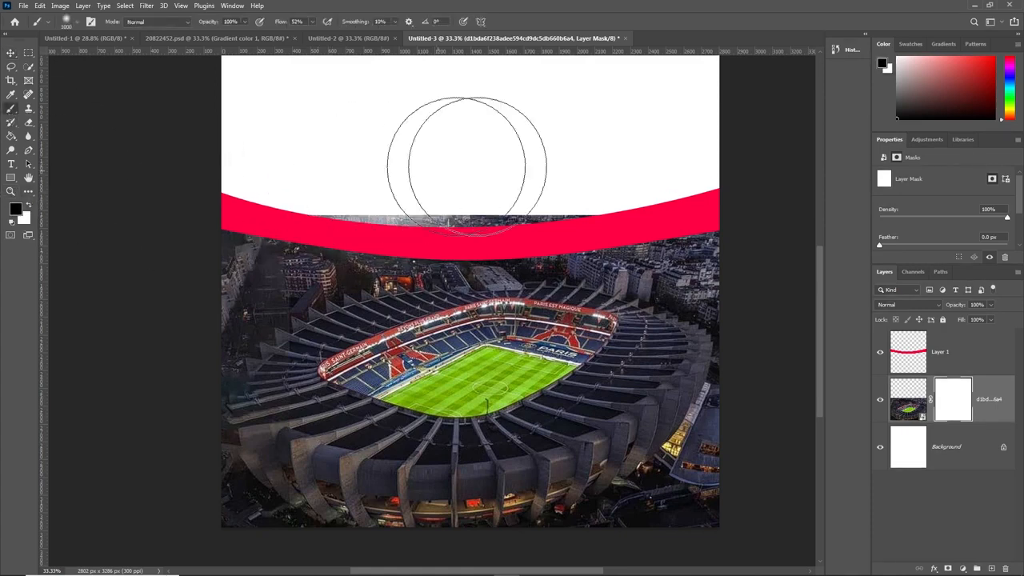
# - Reduce the brush size and paint on the mask to hide the strip of stadium photo above the red band
pyautogui.press('[')
pyautogui.press('[')
pyautogui.press('[')
pyautogui.press('[')
pyautogui.press('[')
pyautogui.press('[')
pyautogui.press('[')
pyautogui.press('[')
pyautogui.moveTo(324, 209)
pyautogui.mouseDown()
pyautogui.moveTo(436, 204)
pyautogui.moveTo(632, 226)
pyautogui.mouseUp()
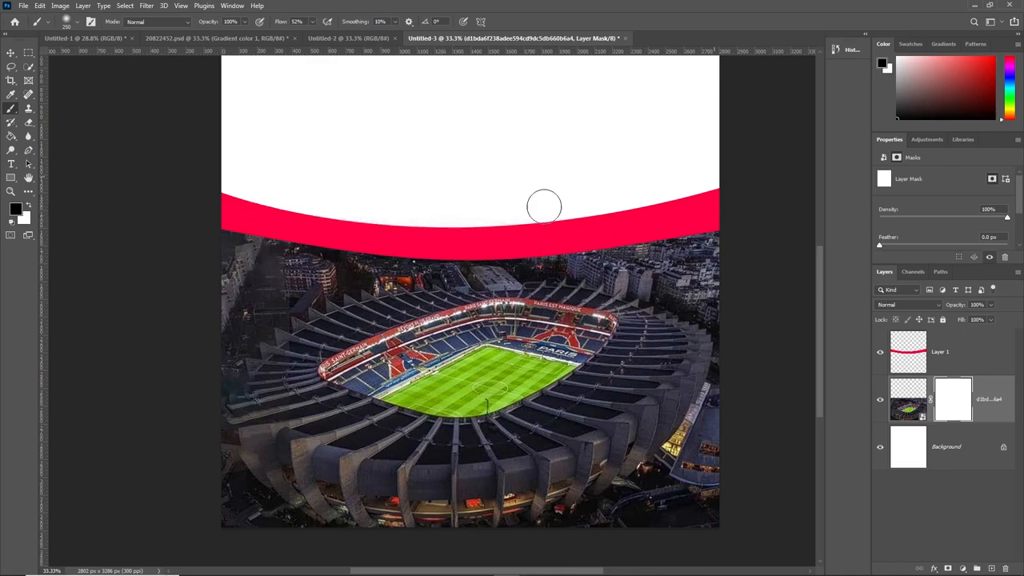
# - Place the PSG-Logo-2048x1152 image and move its layer above the red band layer
pyautogui.scroll(3, 537, 224)
pyautogui.scroll(-1, 458, 215)
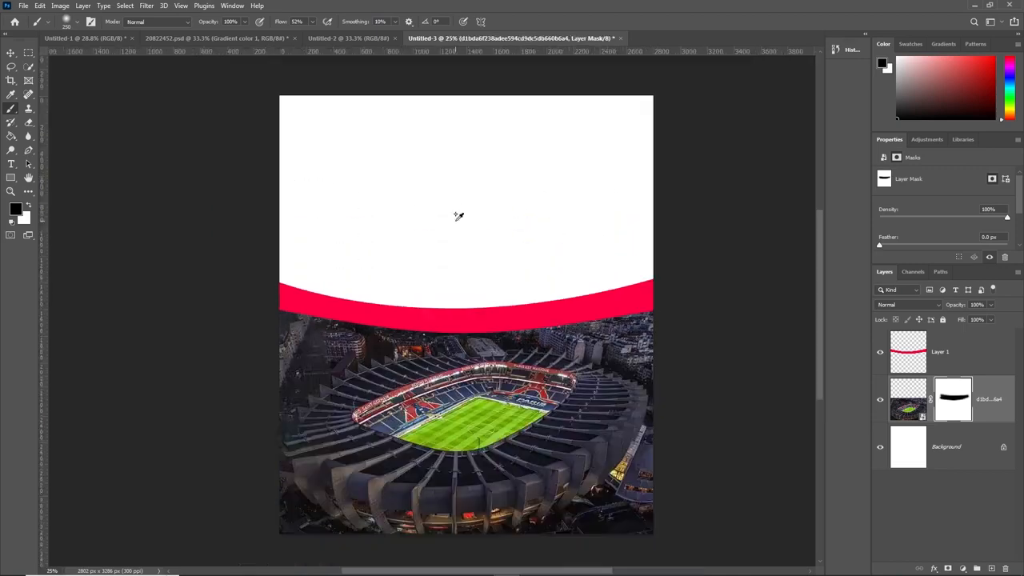
pyautogui.scroll(2, 458, 216)
pyautogui.click(23, 6)
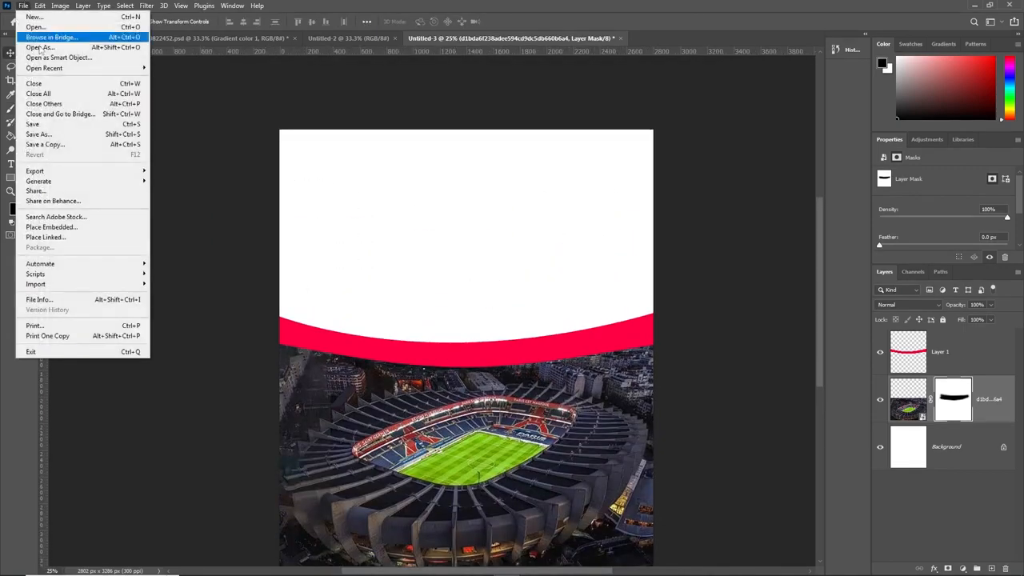
pyautogui.click(48, 234)
pyautogui.click(346, 100)
pyautogui.doubleClick(345, 100)
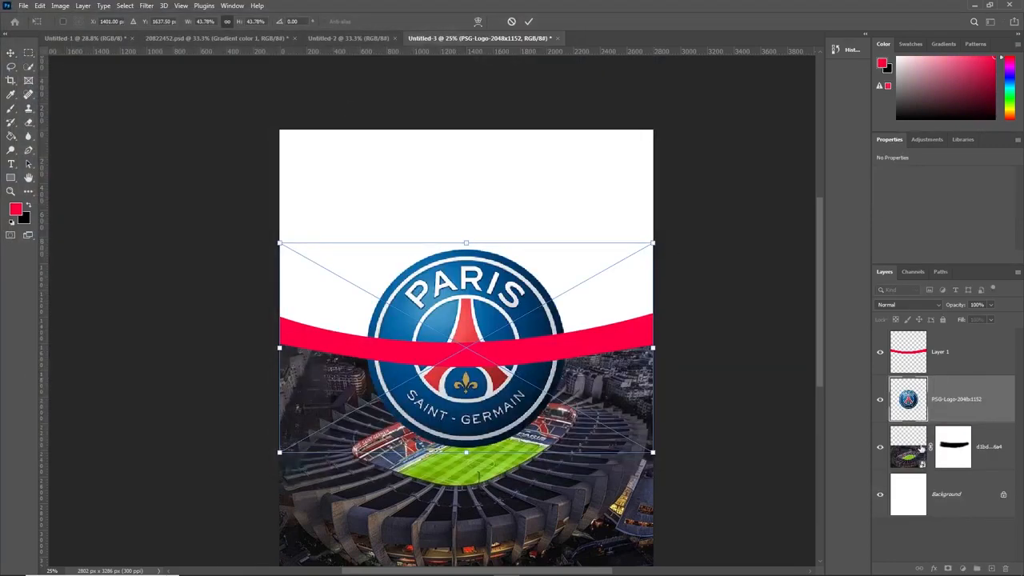
pyautogui.moveTo(955, 398); pyautogui.dragTo(952, 340)
# - Scale the PSG logo to about 23.4%, position it over the middle of the red band, and apply the placement
pyautogui.hotkey('ctrl', 't')
pyautogui.moveTo(653, 243); pyautogui.dragTo(569, 303)
pyautogui.moveTo(462, 382); pyautogui.dragTo(465, 386)
pyautogui.moveTo(576, 305); pyautogui.dragTo(572, 307)
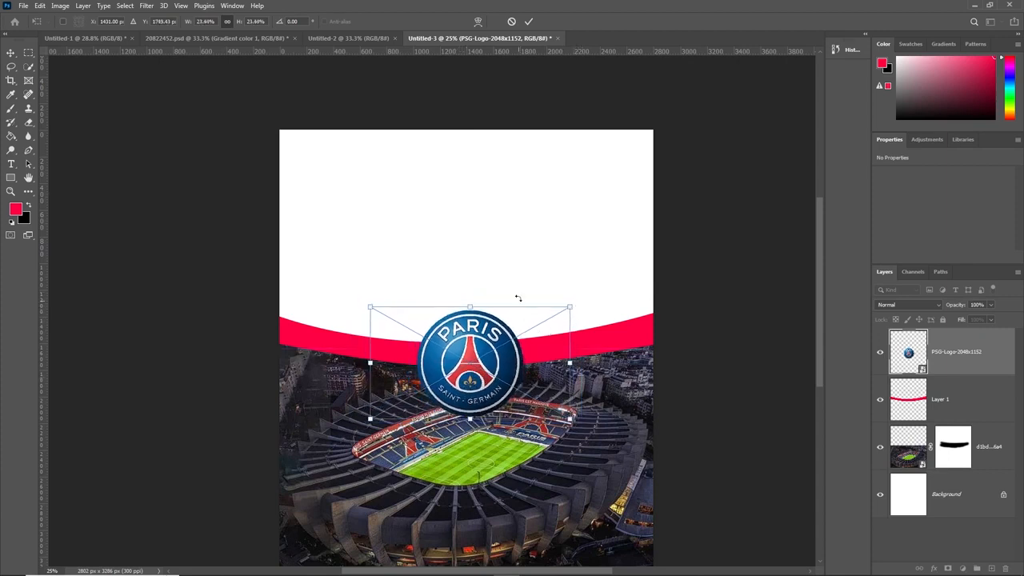
pyautogui.click(527, 22)
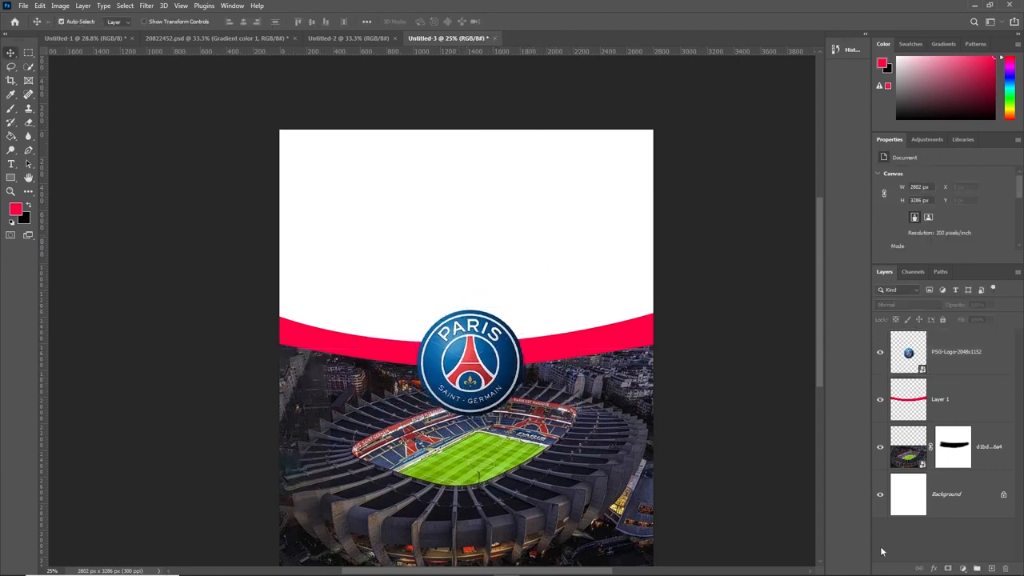
# - Add a new layer directly above the Background and fill it with a vertical gradient from light blue at the top to dark blue
pyautogui.click(928, 491)
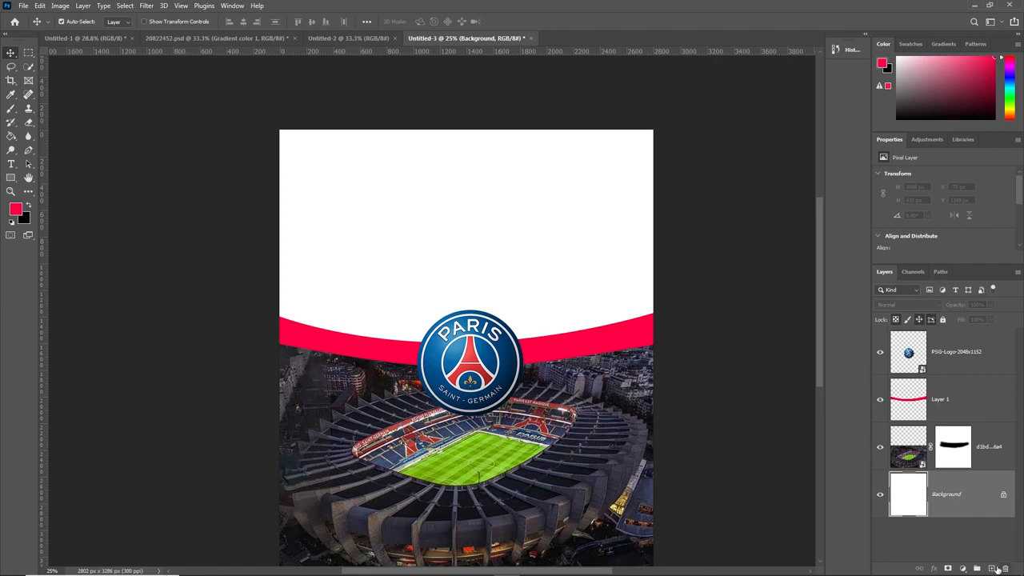
pyautogui.click(993, 567)
pyautogui.click(12, 137)
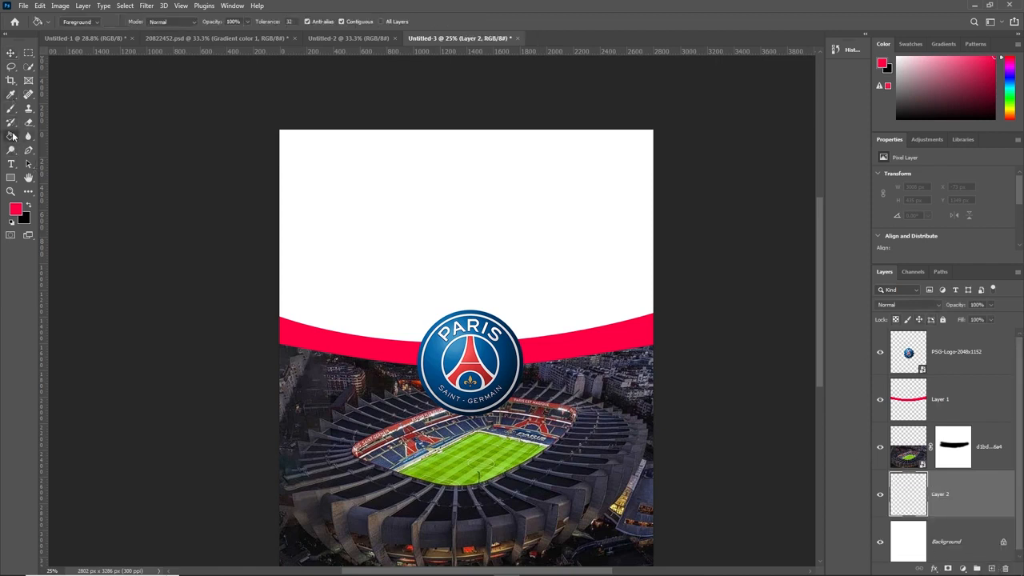
pyautogui.rightClick(12, 136)
pyautogui.click(56, 137)
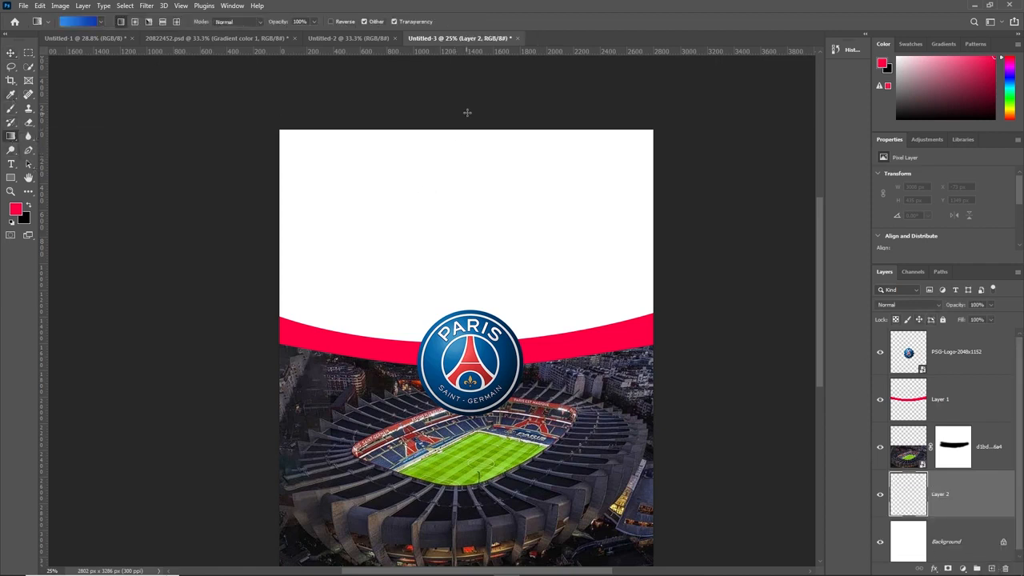
pyautogui.moveTo(506, 374); pyautogui.dragTo(508, 375)
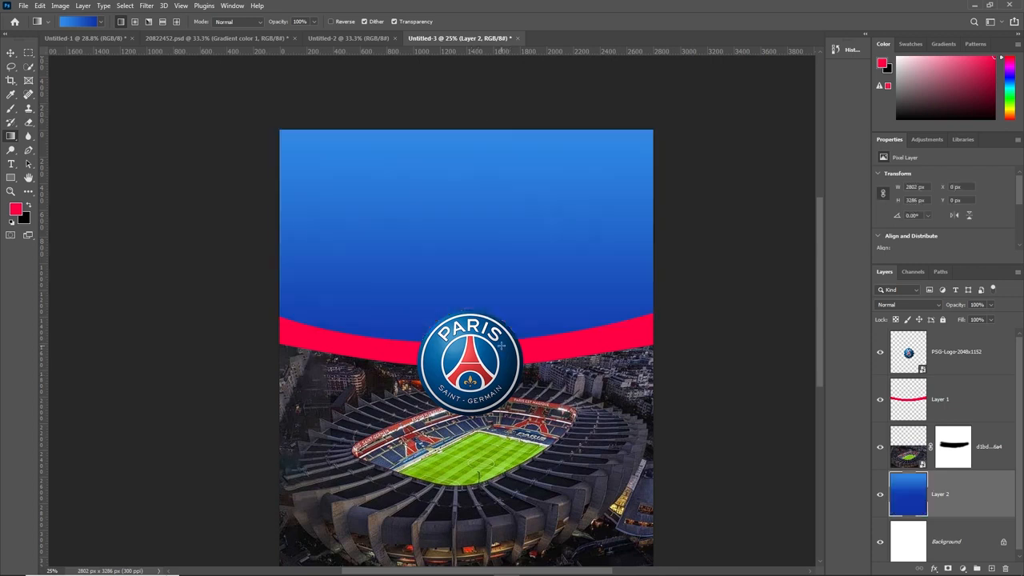
pyautogui.hotkey('ctrl', 'z')
pyautogui.moveTo(469, 298); pyautogui.dragTo(469, 299)
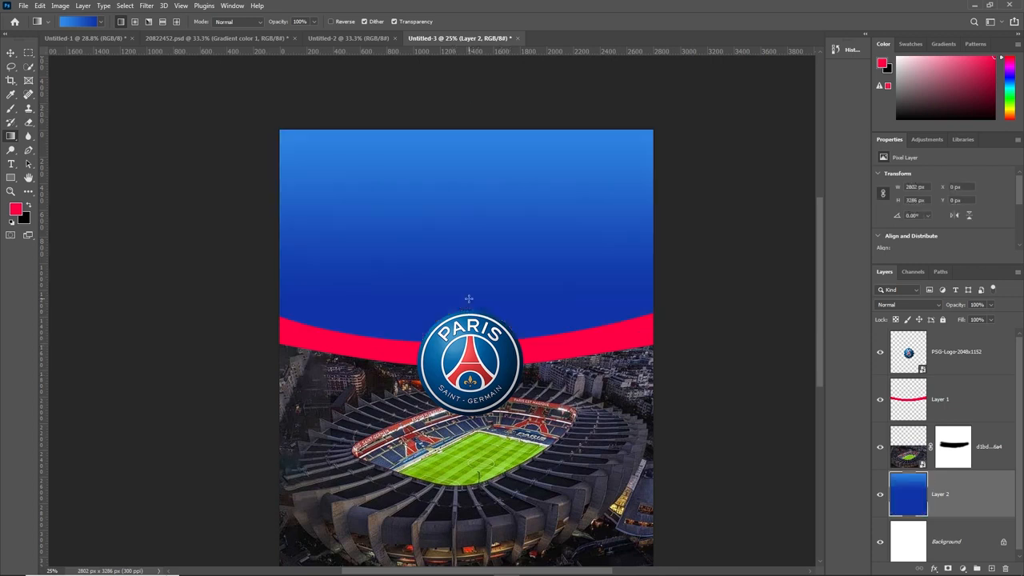
# - Place the lionel-messi-372 image, scale it to about 978 × 2129 px, and position the player centrally behind the red band and logo
pyautogui.click(23, 6)
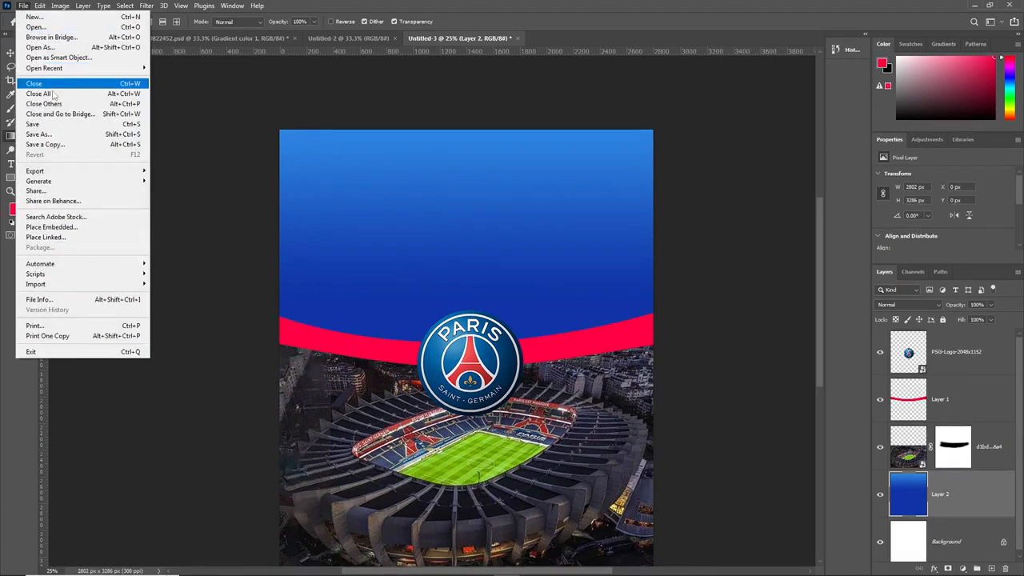
pyautogui.click(59, 228)
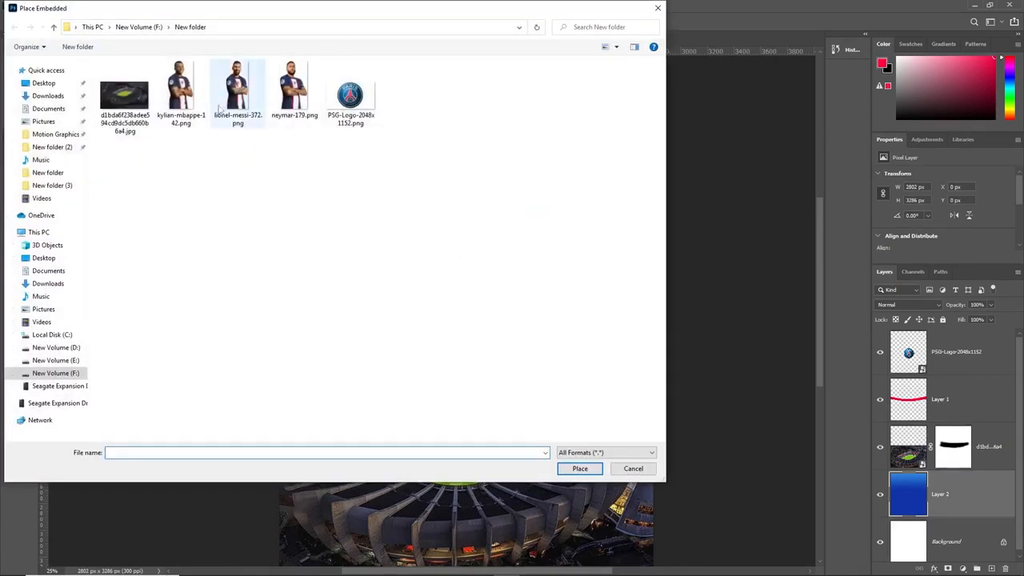
pyautogui.doubleClick(235, 90)
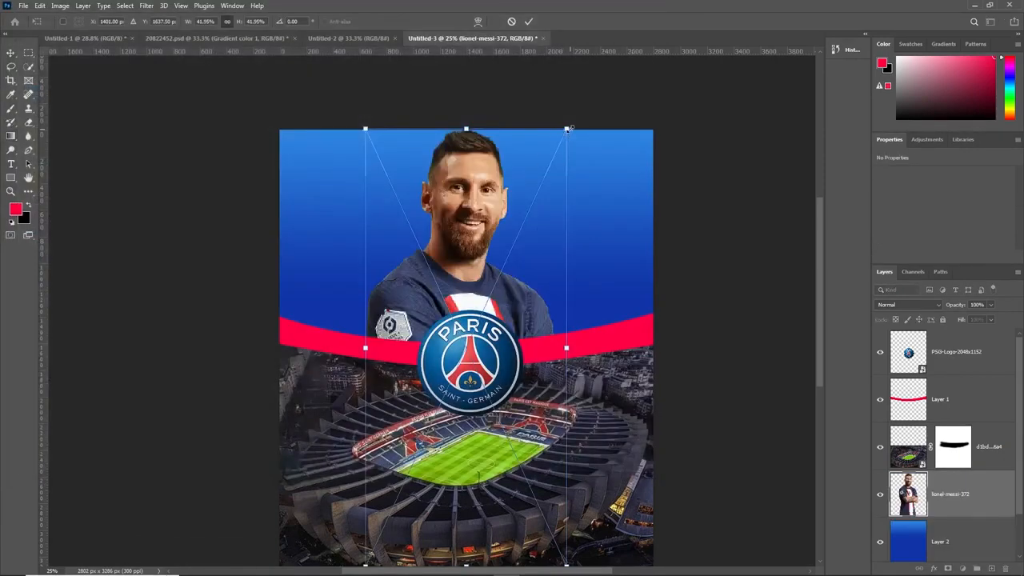
pyautogui.moveTo(567, 129); pyautogui.dragTo(553, 159)
pyautogui.moveTo(493, 275); pyautogui.dragTo(502, 223)
pyautogui.moveTo(563, 487); pyautogui.dragTo(542, 439)
pyautogui.moveTo(473, 297); pyautogui.dragTo(474, 276)
pyautogui.moveTo(542, 128); pyautogui.dragTo(540, 131)
pyautogui.click(528, 22)
pyautogui.click(29, 54)
pyautogui.click(13, 54)
pyautogui.click(40, 63)
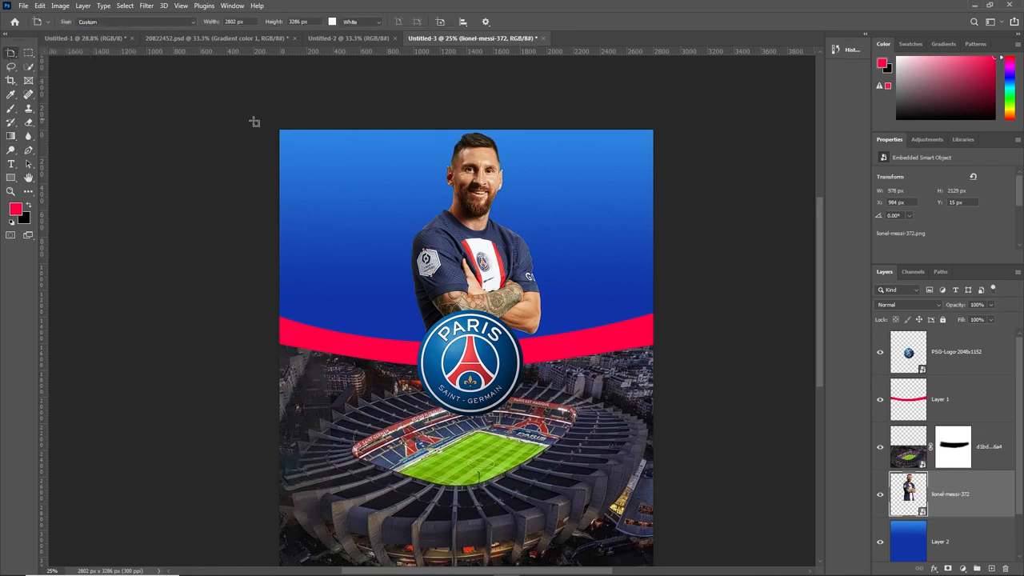
pyautogui.moveTo(279, 110); pyautogui.dragTo(675, 176)
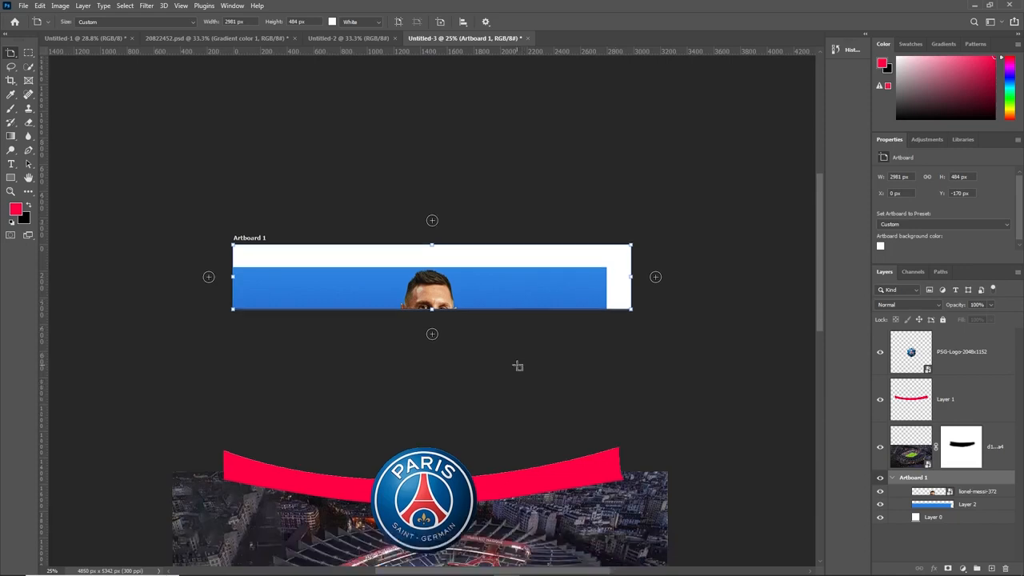
pyautogui.scroll(-2, 518, 372)
pyautogui.hotkey('ctrl', 'z')
pyautogui.scroll(1, 480, 352)
pyautogui.moveTo(406, 268); pyautogui.dragTo(527, 327)
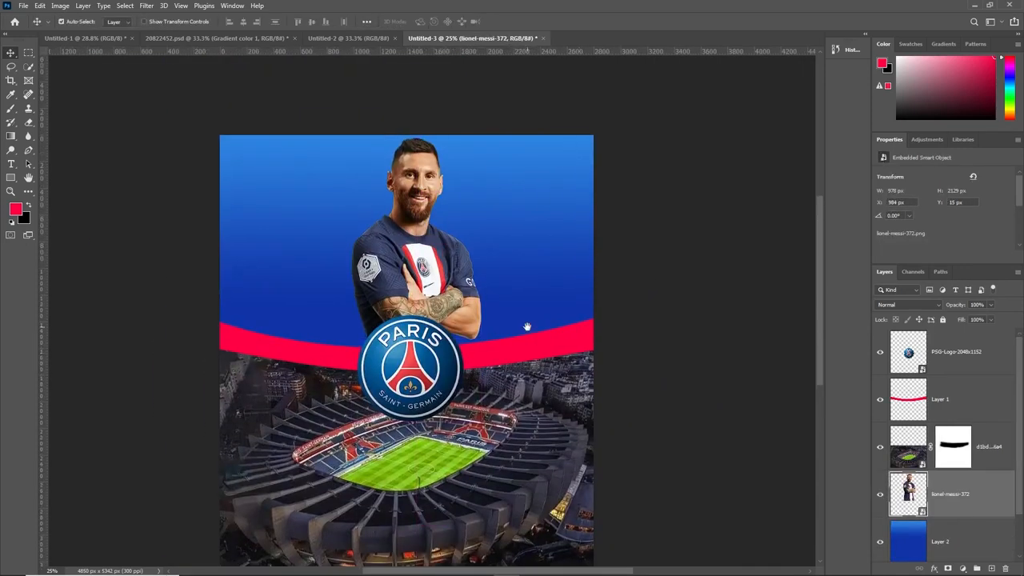
# - Draw an artboard around the whole poster and pull in its right and bottom edges to about 3391 × 4055 px
pyautogui.rightClick(11, 55)
pyautogui.click(40, 63)
pyautogui.scroll(-2, 213, 128)
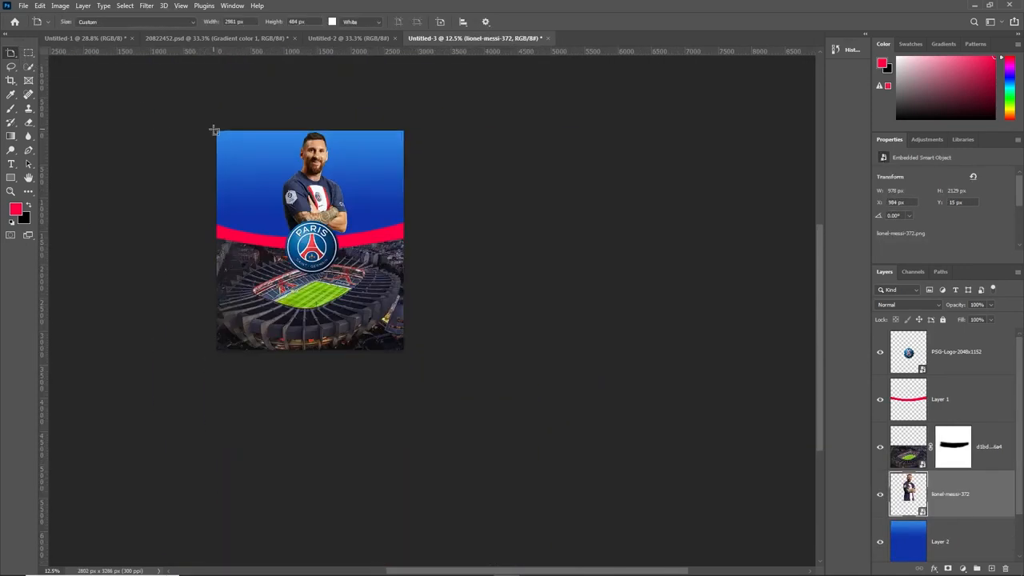
pyautogui.moveTo(186, 102); pyautogui.dragTo(512, 416)
pyautogui.moveTo(586, 308); pyautogui.dragTo(494, 310)
pyautogui.moveTo(380, 467); pyautogui.dragTo(381, 423)
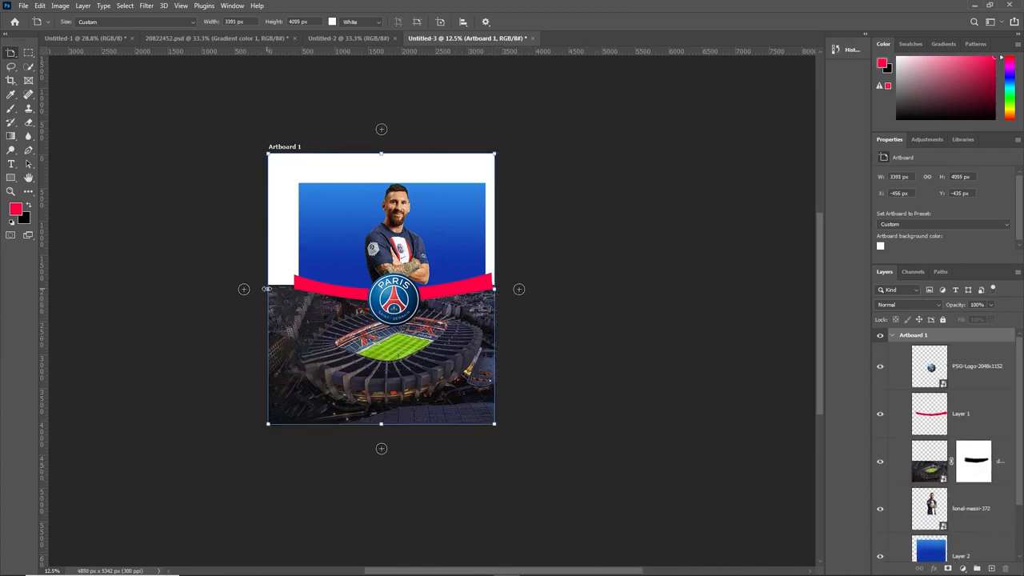
# - Fit the artboard's sides to the blue gradient and extend its top above it, making it 2802 × 4175 px
pyautogui.moveTo(267, 289); pyautogui.dragTo(293, 290)
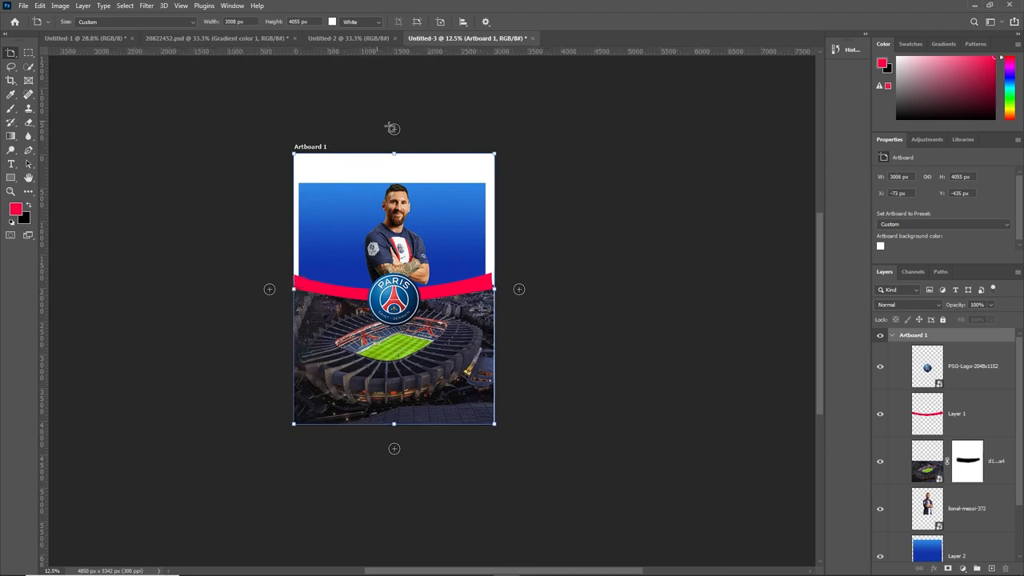
pyautogui.moveTo(394, 152); pyautogui.dragTo(394, 165)
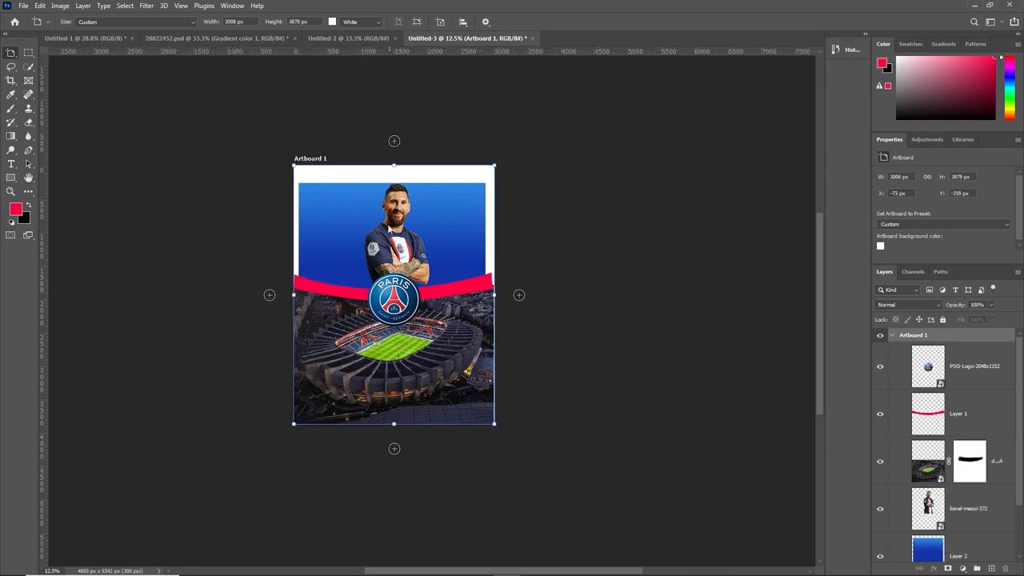
pyautogui.moveTo(491, 295); pyautogui.dragTo(486, 295)
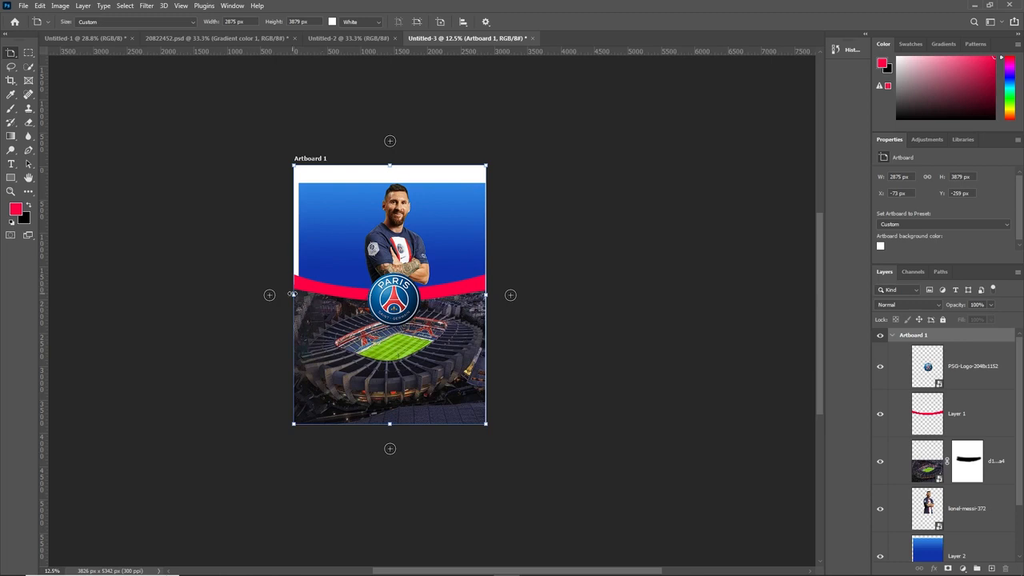
pyautogui.moveTo(292, 294); pyautogui.dragTo(299, 294)
pyautogui.moveTo(390, 167); pyautogui.dragTo(394, 136)
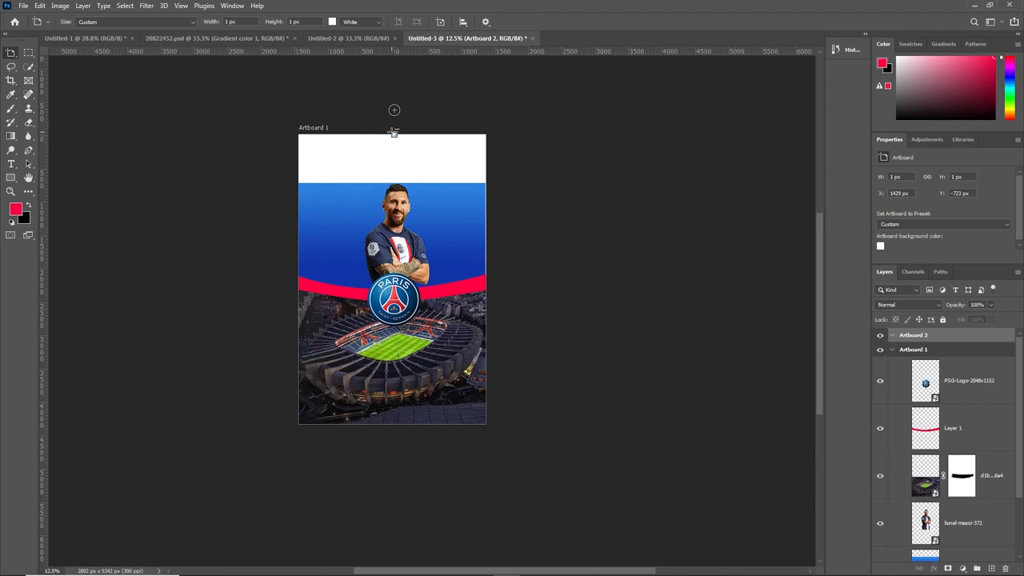
pyautogui.hotkey('ctrl', 'z')
pyautogui.moveTo(393, 135); pyautogui.dragTo(392, 146)
pyautogui.moveTo(486, 284); pyautogui.dragTo(484, 284)
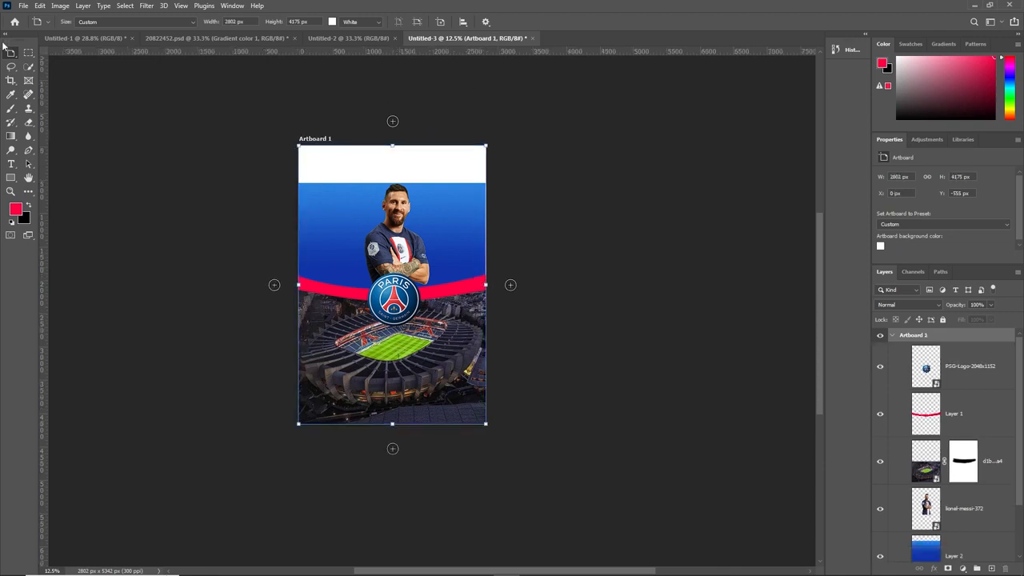
pyautogui.scroll(2, 447, 248)
pyautogui.moveTo(529, 326); pyautogui.dragTo(528, 327)
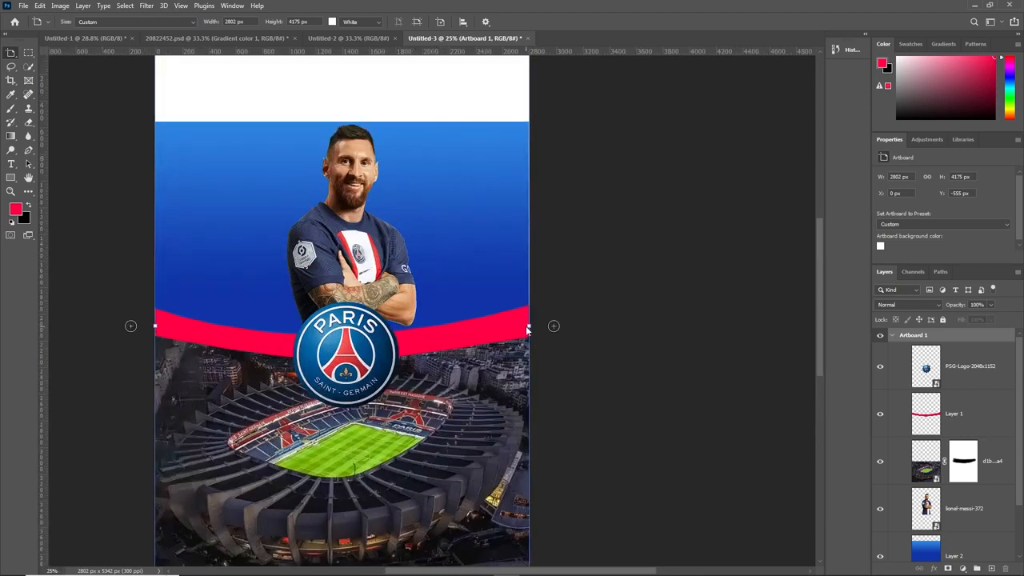
# - Replace the blue gradient layer with a new layer carrying a vertical light-to-dark blue gradient across the taller artboard
pyautogui.press('v')
pyautogui.click(216, 156)
pyautogui.scroll(-1, 915, 497)
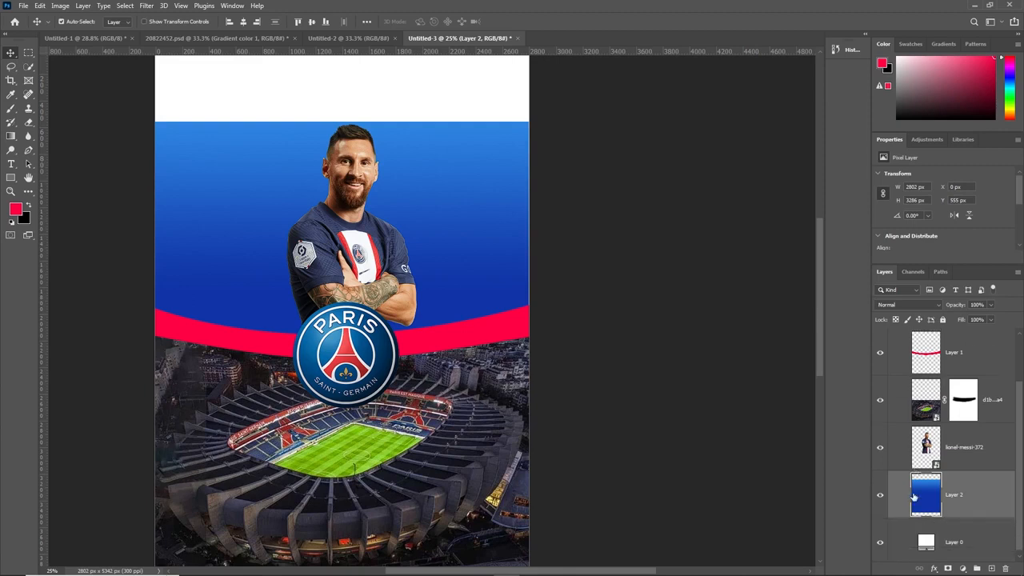
pyautogui.press('Delete')
pyautogui.click(992, 568)
pyautogui.scroll(-1, 969, 550)
pyautogui.click(10, 136)
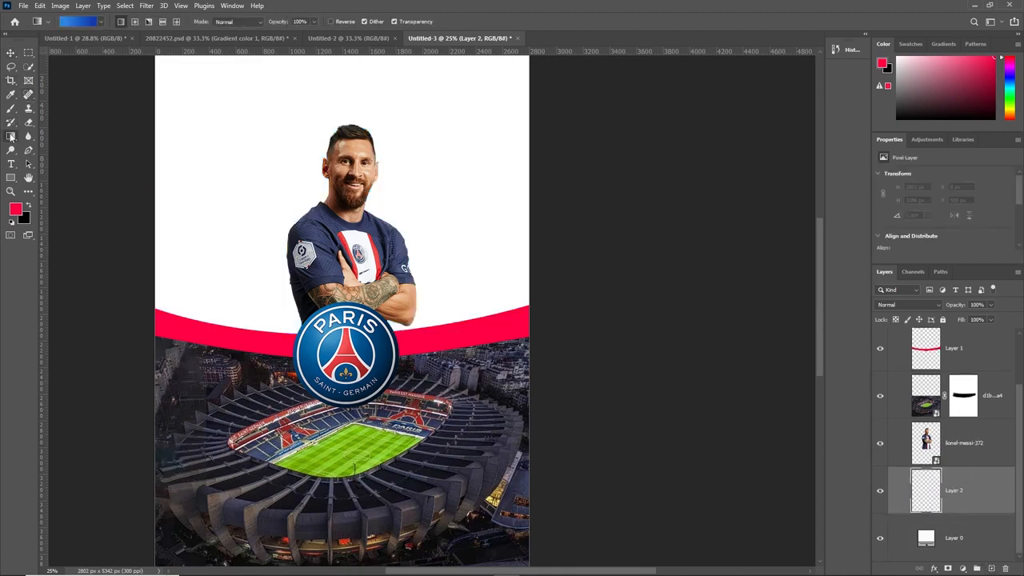
pyautogui.scroll(-1, 343, 144)
pyautogui.moveTo(348, 132); pyautogui.dragTo(348, 246)
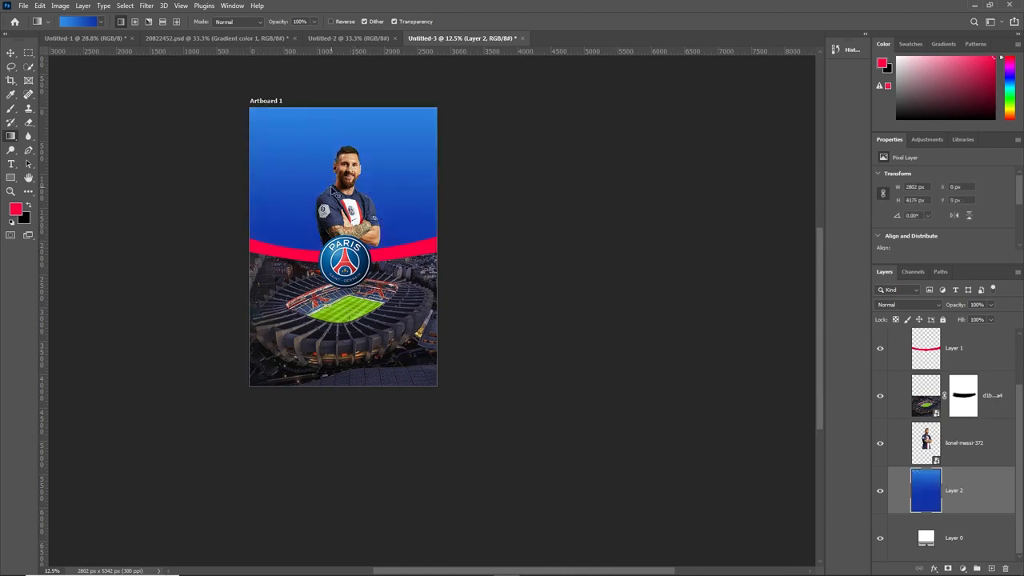
pyautogui.hotkey('ctrl', 'z')
pyautogui.moveTo(353, 205); pyautogui.dragTo(353, 208)
# - Enlarge the Messi image to about 1254 × 2725 px and position it centrally above the club logo
pyautogui.click(11, 53)
pyautogui.scroll(2, 270, 152)
pyautogui.click(444, 225)
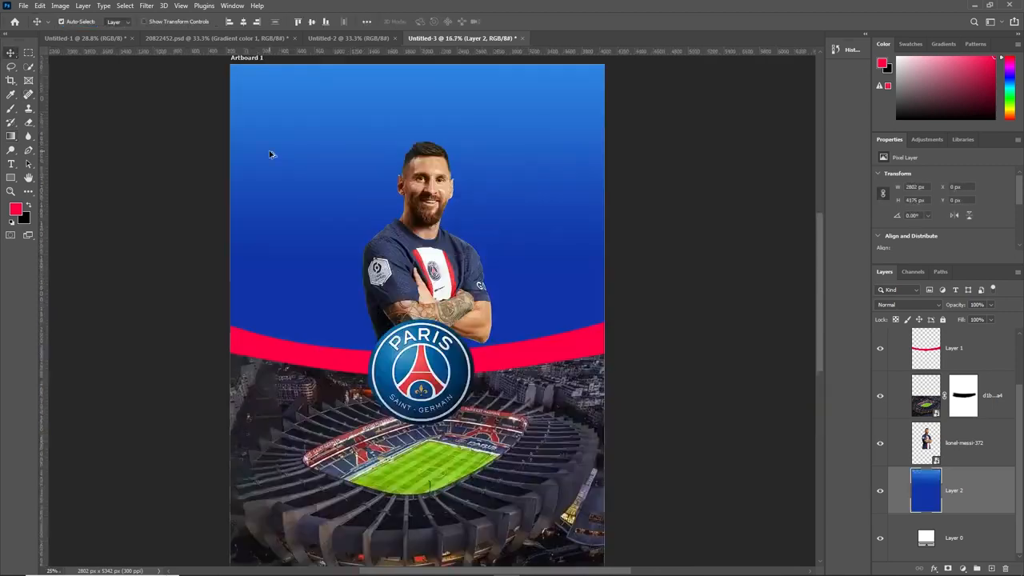
pyautogui.hotkey('ctrl', 't')
pyautogui.moveTo(493, 138); pyautogui.dragTo(515, 102)
pyautogui.scroll(1, 470, 310)
pyautogui.moveTo(452, 285); pyautogui.dragTo(450, 262)
pyautogui.click(530, 23)
# - Widen the artboard on both sides to about 3925 px
pyautogui.rightClick(11, 54)
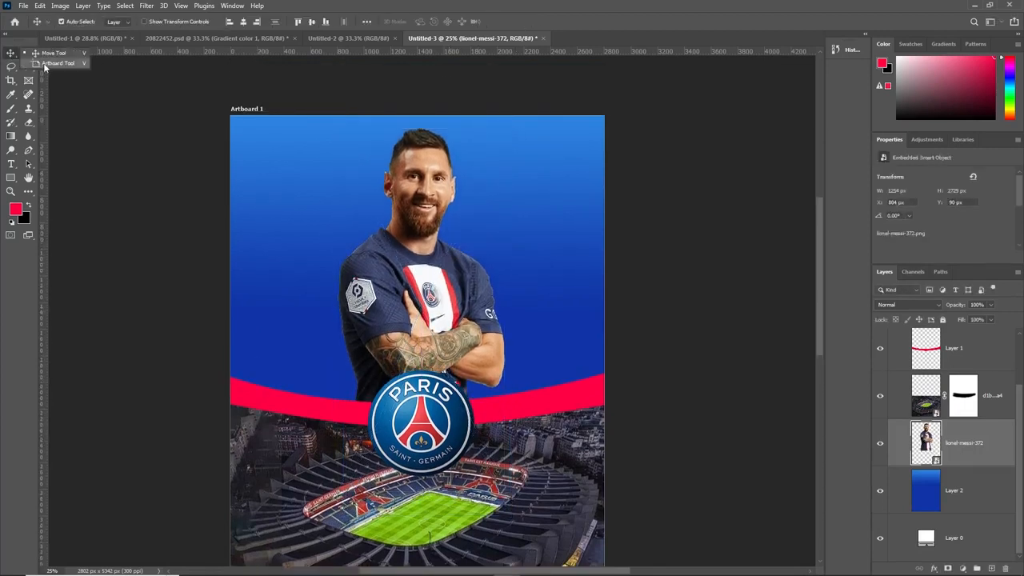
pyautogui.click(43, 63)
pyautogui.click(252, 110)
pyautogui.moveTo(229, 395); pyautogui.dragTo(158, 394)
pyautogui.moveTo(604, 395); pyautogui.dragTo(681, 394)
pyautogui.rightClick(11, 54)
pyautogui.click(40, 53)
# - Scale the stadium photo up to about 4180 px wide so it spans the full artboard width
pyautogui.scroll(-1, 318, 283)
pyautogui.click(308, 437)
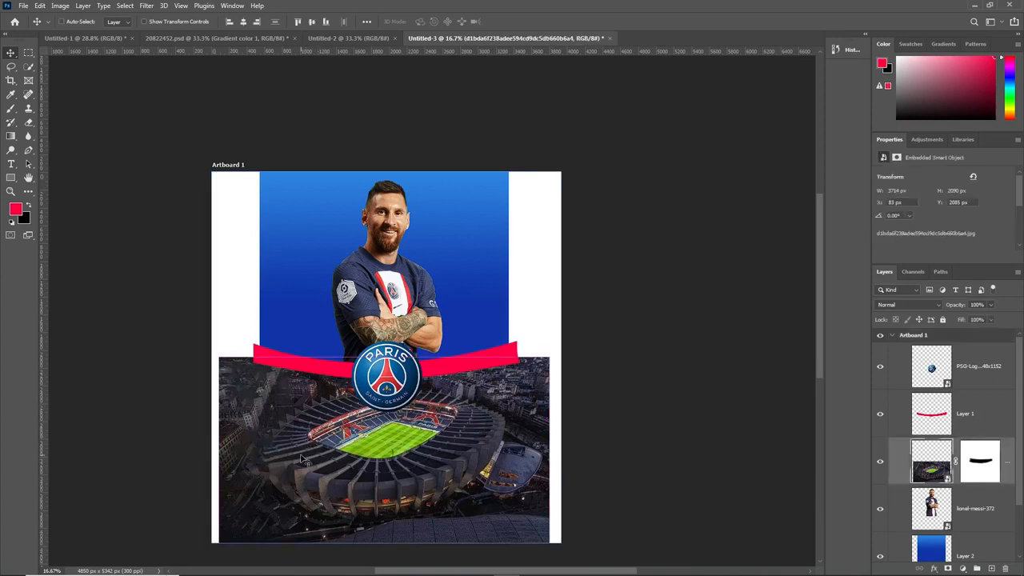
pyautogui.hotkey('ctrl', 't')
pyautogui.moveTo(548, 543); pyautogui.dragTo(571, 562)
pyautogui.click(527, 22)
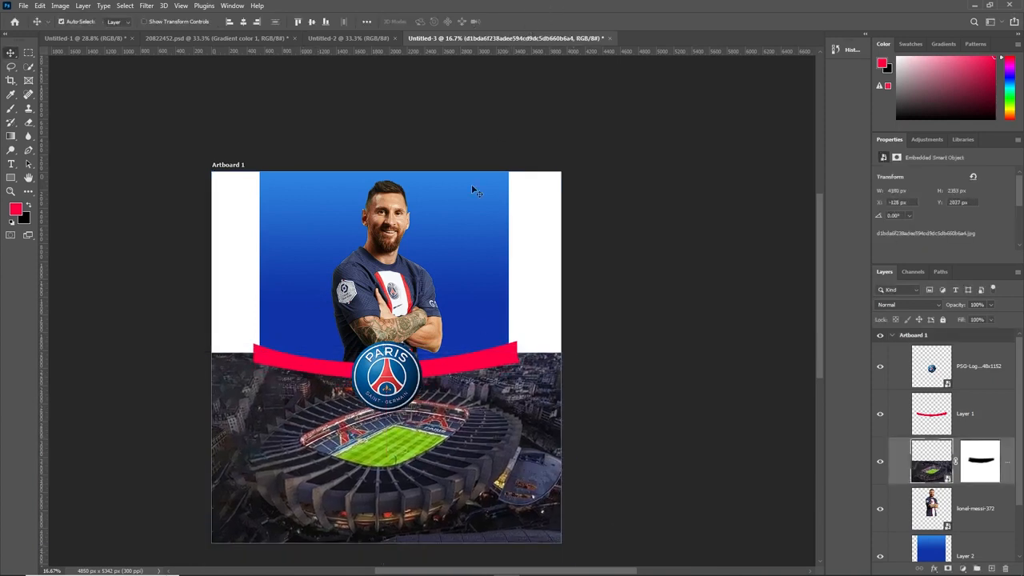
# - Scale the red band up to about 4507 px wide so it crosses the whole artboard
pyautogui.click(496, 356)
pyautogui.hotkey('ctrl', 't')
pyautogui.moveTo(520, 361); pyautogui.dragTo(587, 362)
pyautogui.click(527, 21)
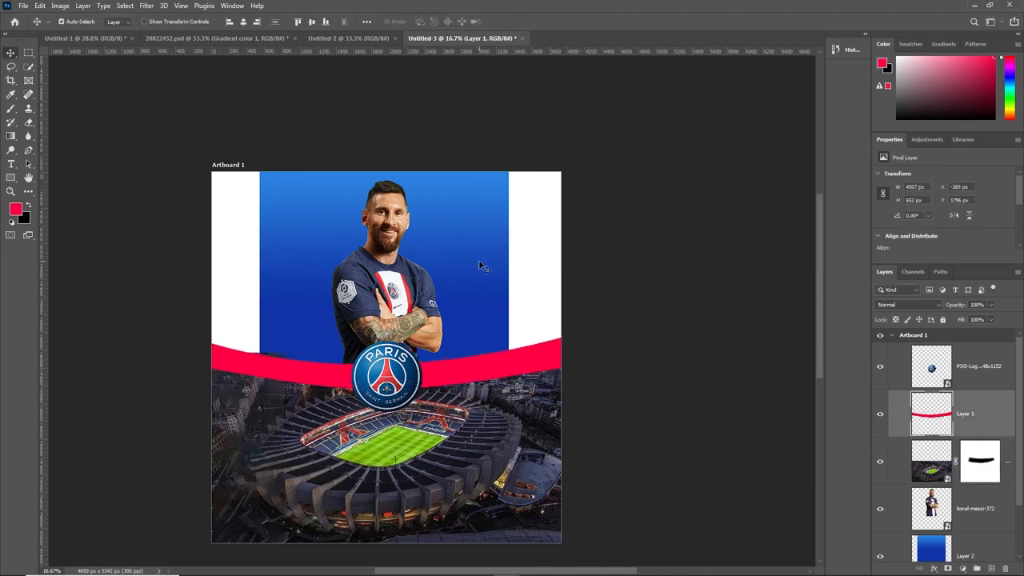
# - Replace the blue gradient layer with a new layer filled with a vertical light-to-dark blue gradient across the widened artboard
pyautogui.click(932, 552)
pyautogui.press('Delete')
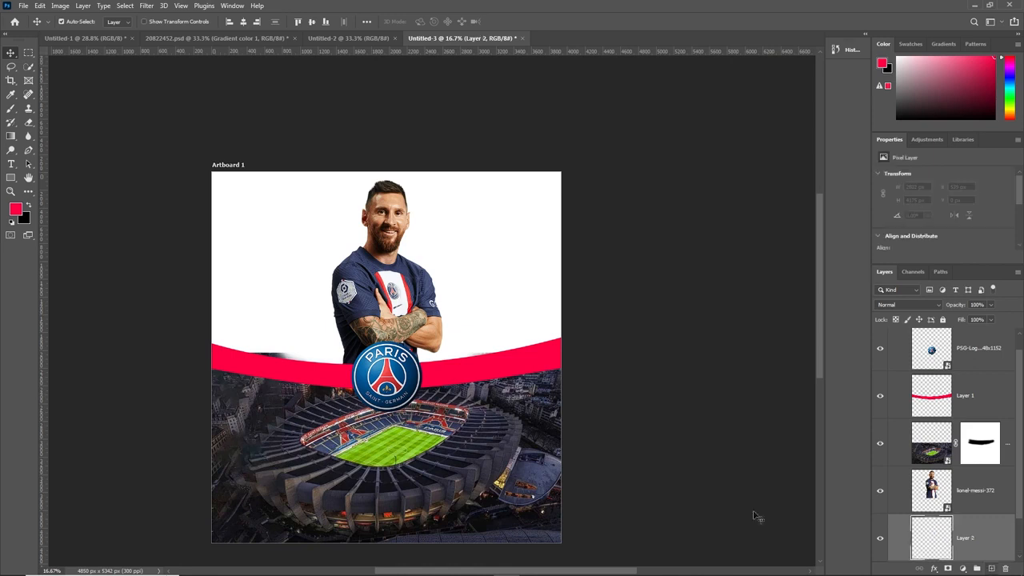
pyautogui.click(11, 136)
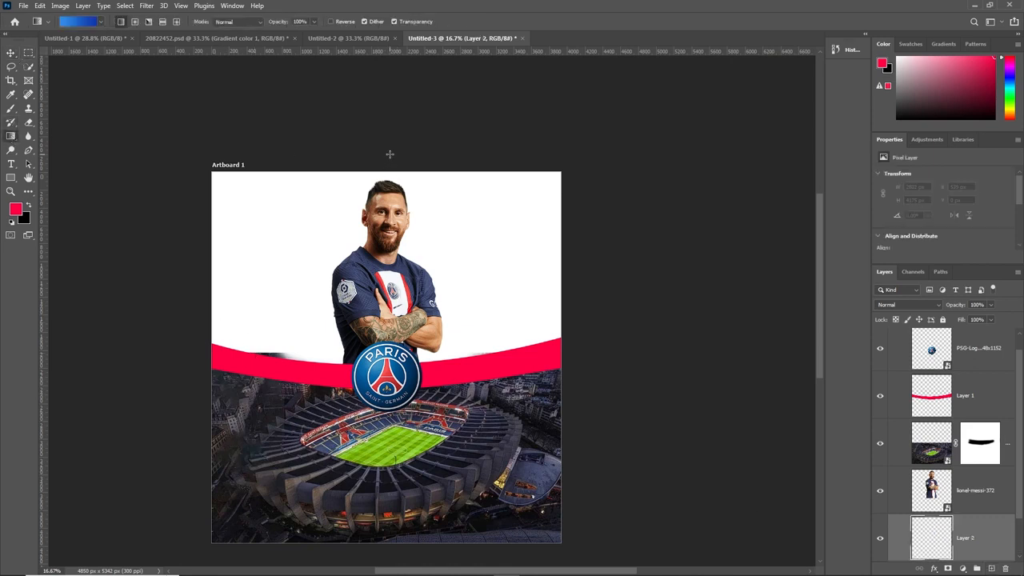
pyautogui.moveTo(400, 50); pyautogui.dragTo(400, 351)
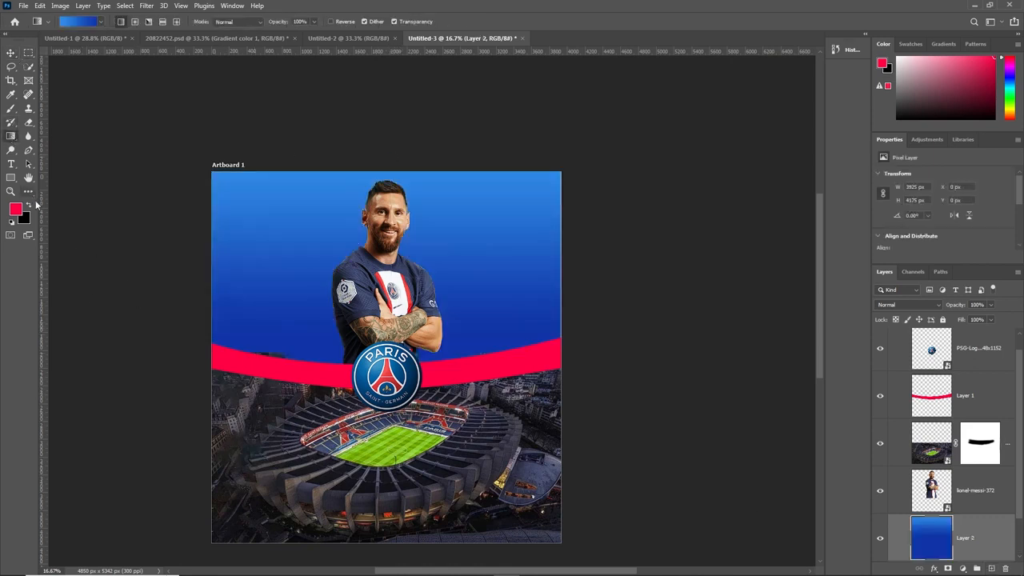
# - Paint out the stadium remnants above the red band on the photo's mask, then scale the photo to about 114.9%
pyautogui.click(976, 439)
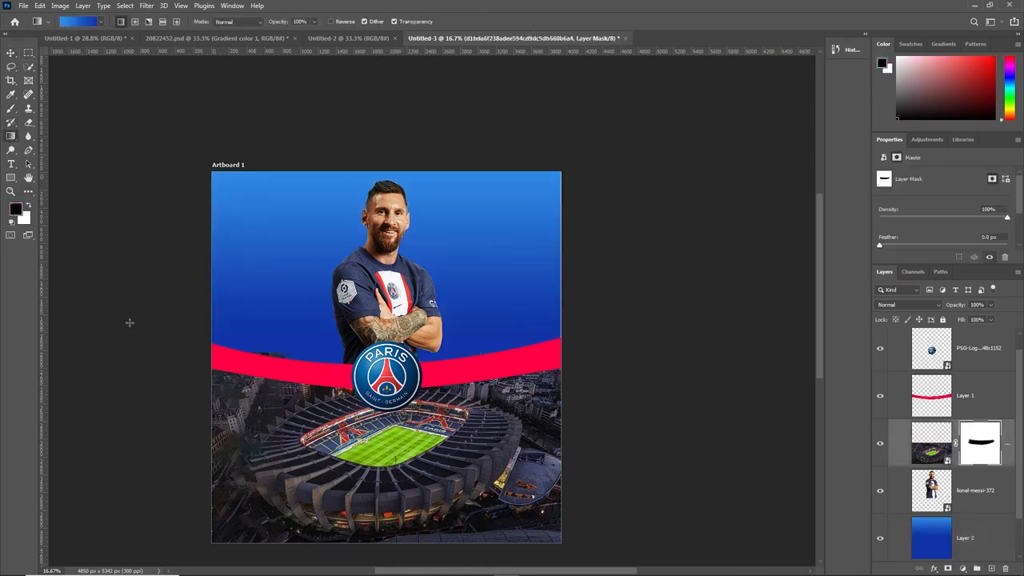
pyautogui.click(10, 111)
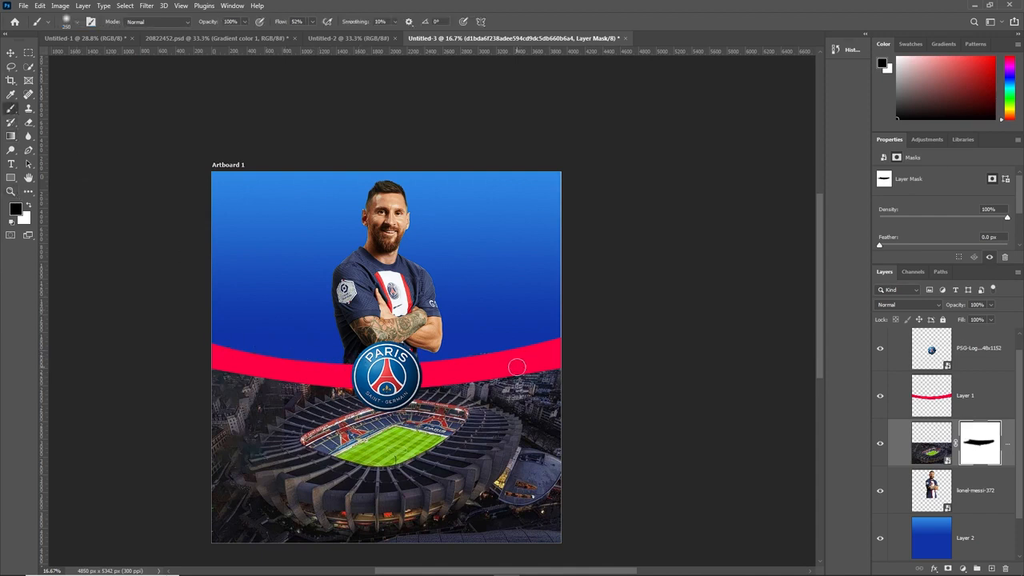
pyautogui.scroll(-1, 384, 352)
pyautogui.hotkey('ctrl', 't')
pyautogui.moveTo(570, 518); pyautogui.dragTo(599, 550)
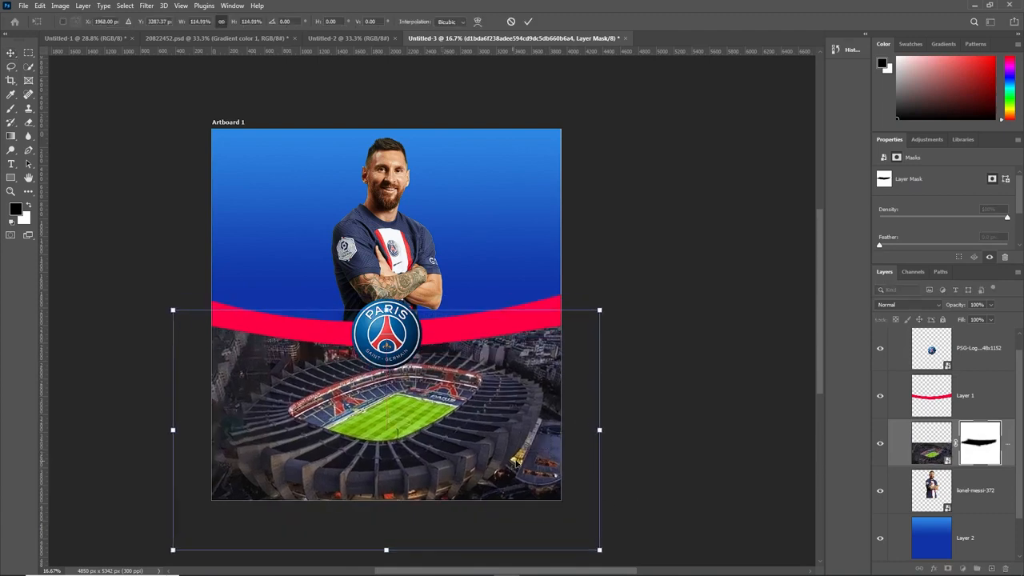
pyautogui.click(529, 23)
# - Trim the artboard's right edge slightly to a width of 3871 px
pyautogui.click(553, 241)
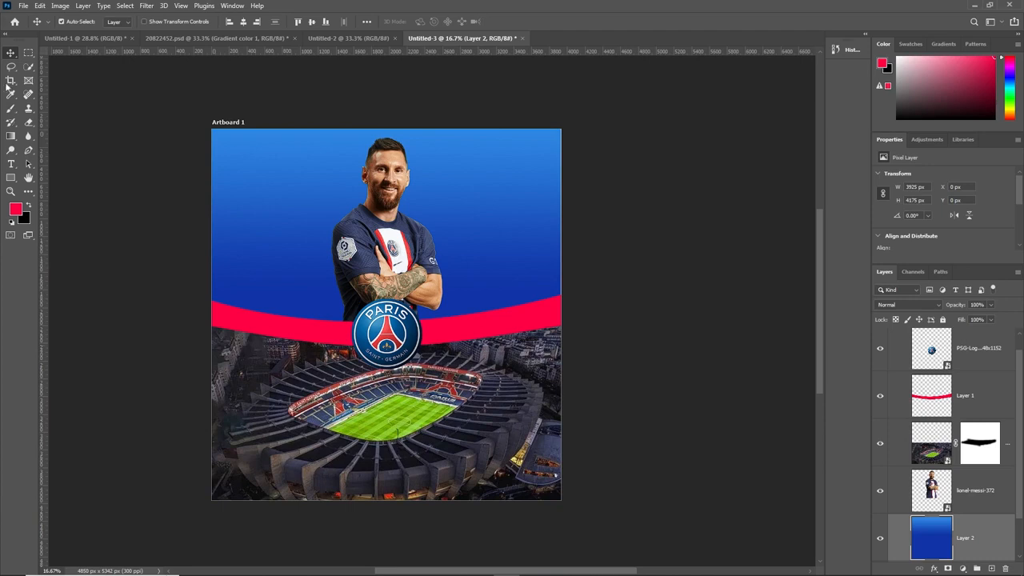
pyautogui.rightClick(26, 56)
pyautogui.rightClick(9, 55)
pyautogui.click(30, 63)
pyautogui.click(215, 119)
pyautogui.moveTo(562, 316); pyautogui.dragTo(557, 315)
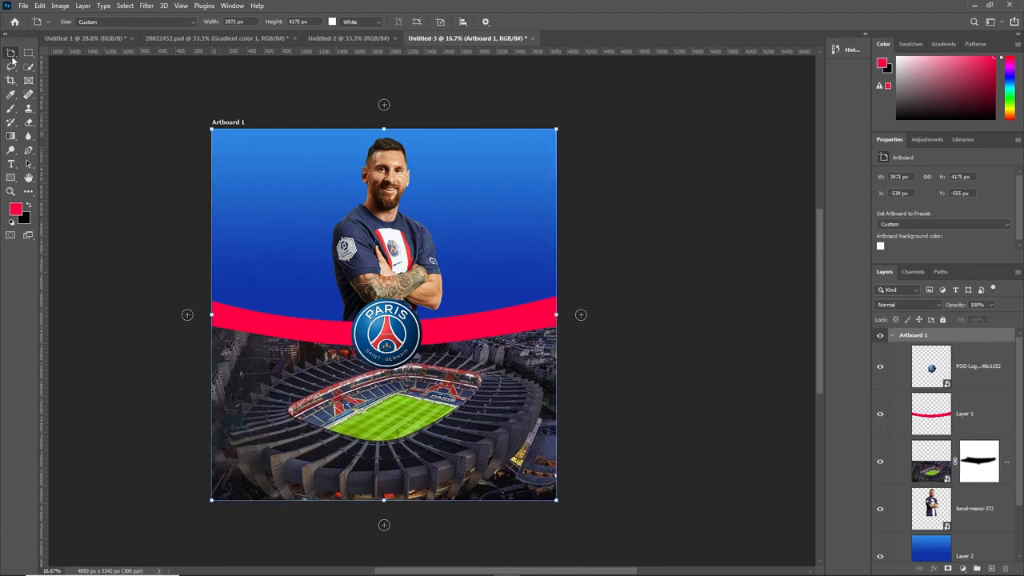
pyautogui.press('v')
# - Place the kylian-mbappe-142 image, scale it to about 1295 × 2521 px, and position it to the left of Messi
pyautogui.click(24, 6)
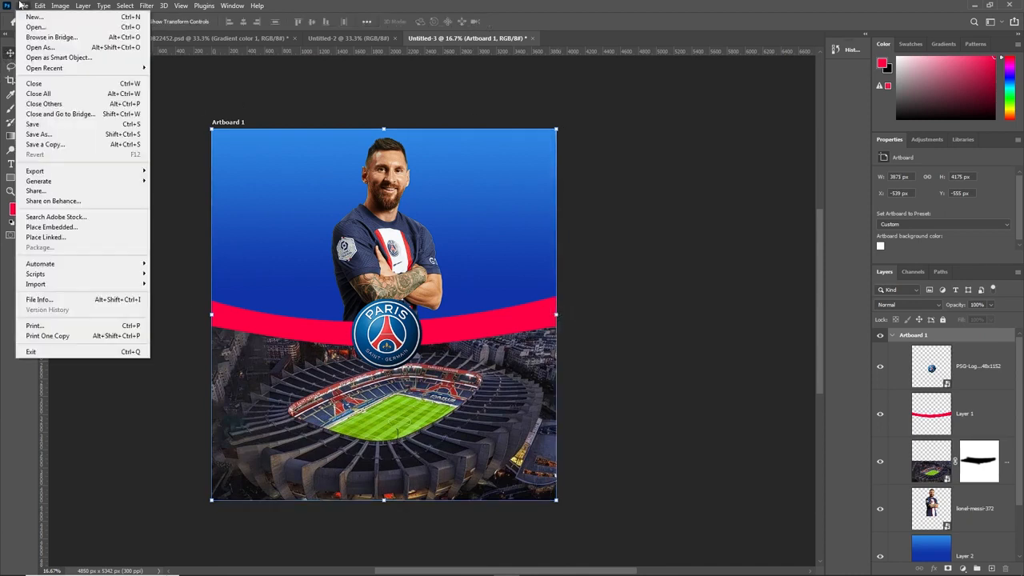
pyautogui.click(67, 228)
pyautogui.doubleClick(180, 97)
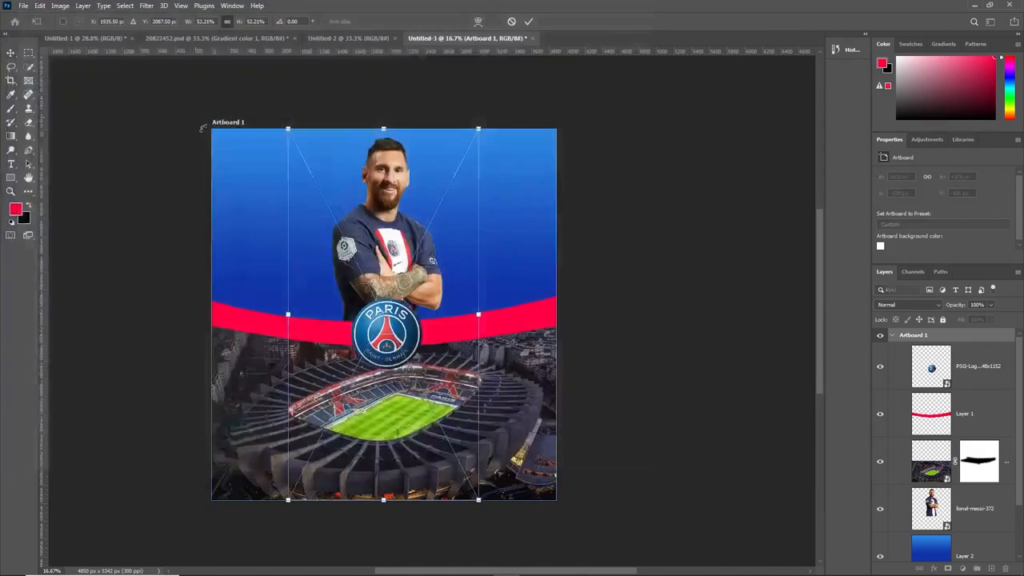
pyautogui.moveTo(479, 128); pyautogui.dragTo(441, 203)
pyautogui.moveTo(384, 340); pyautogui.dragTo(294, 285)
# - Move the kylian-mbappe-142 layer between the stadium photo and Messi layers, and nudge the player slightly left
pyautogui.moveTo(953, 382); pyautogui.dragTo(969, 485)
pyautogui.scroll(-1, 973, 483)
pyautogui.moveTo(952, 431); pyautogui.dragTo(963, 498)
pyautogui.moveTo(267, 265)
pyautogui.mouseDown()
pyautogui.moveTo(247, 255)
pyautogui.moveTo(256, 265)
pyautogui.mouseUp()
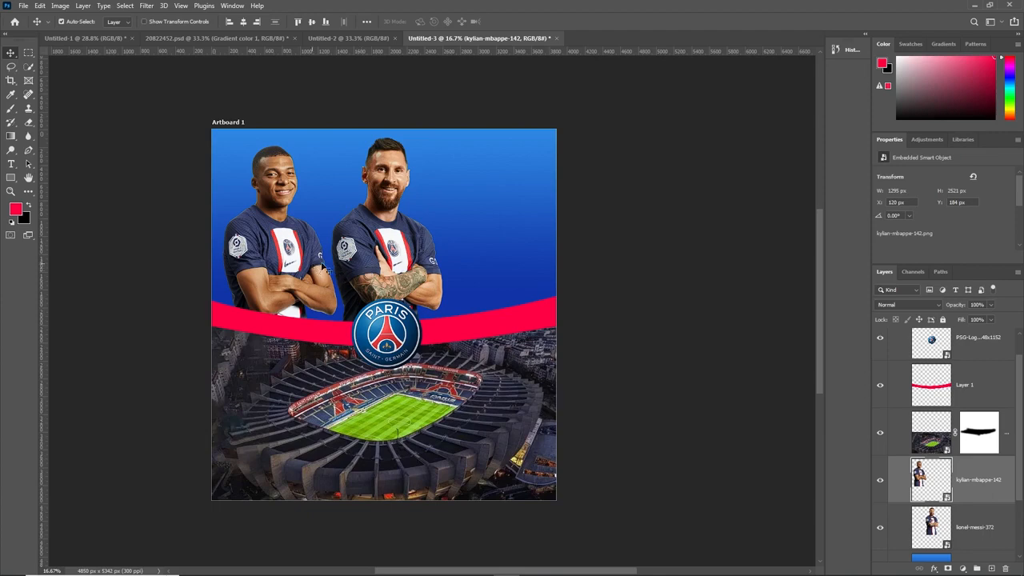
pyautogui.click(763, 374)
# - Place the neymar-179 image, scale it to about 31.9%, and position it to the right of Messi
pyautogui.click(23, 6)
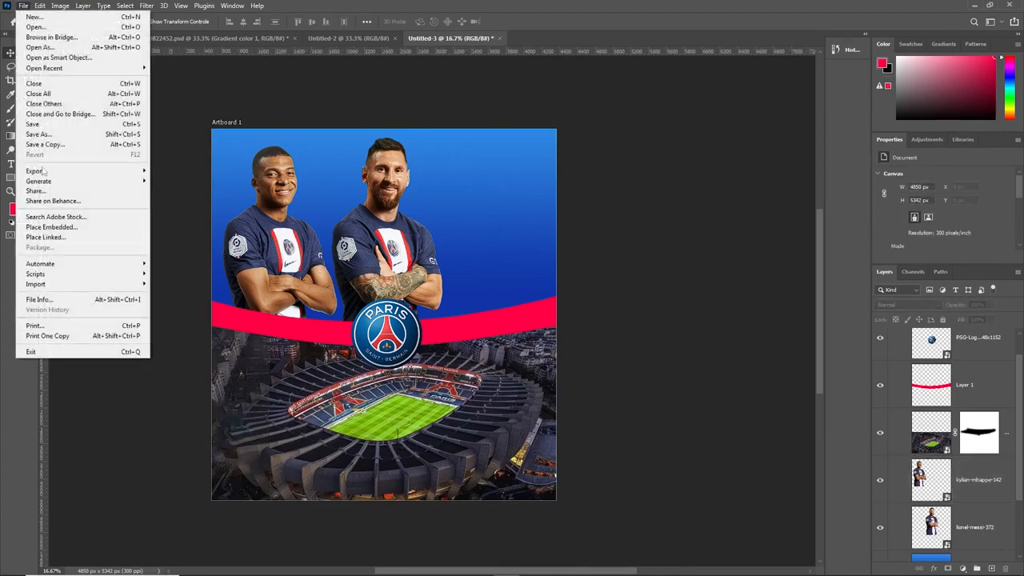
pyautogui.click(50, 227)
pyautogui.doubleClick(292, 87)
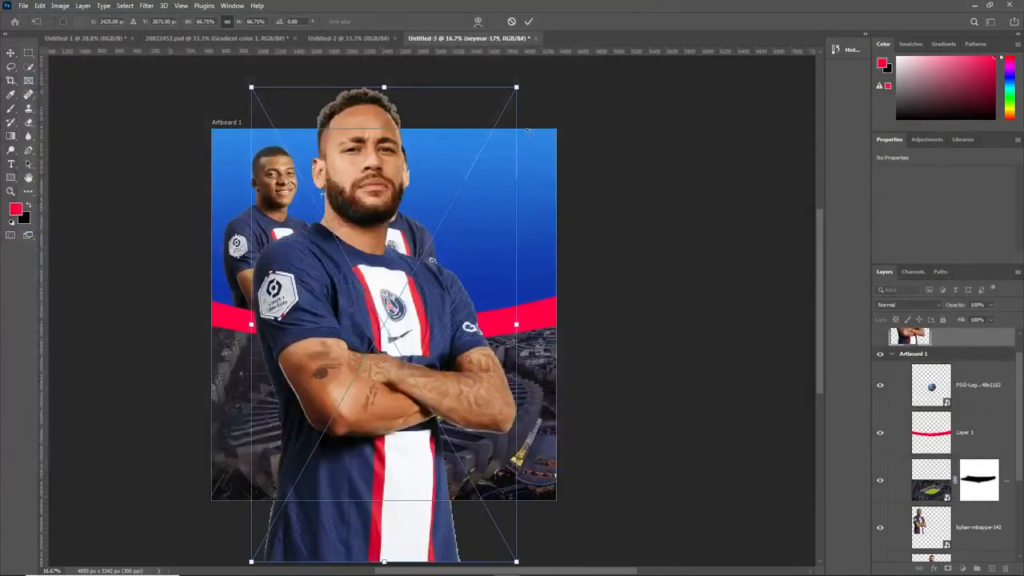
pyautogui.moveTo(516, 87); pyautogui.dragTo(447, 211)
pyautogui.moveTo(407, 309); pyautogui.dragTo(520, 235)
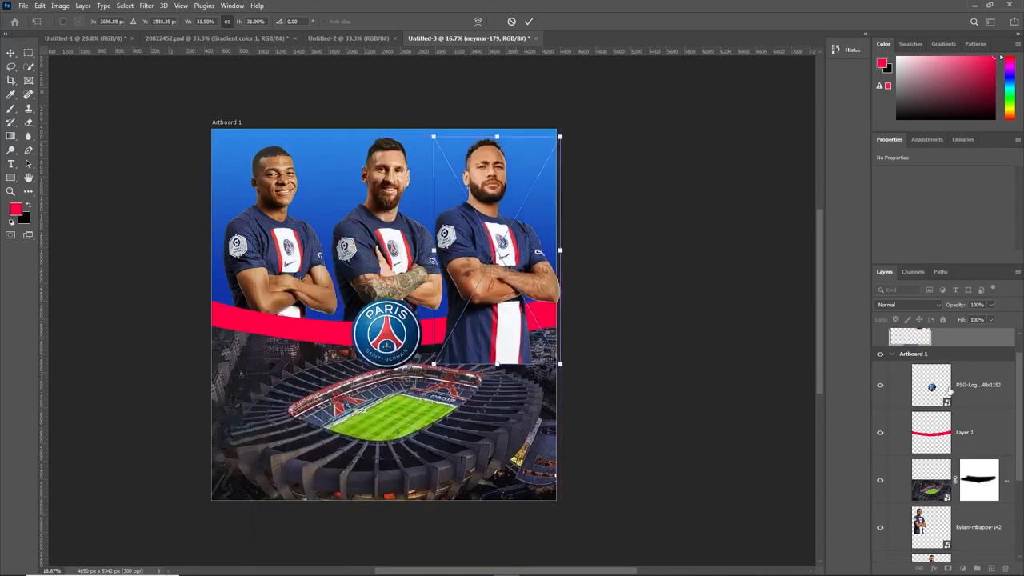
# - Move the neymar-179 layer between the stadium photo and kylian-mbappe-142 layers
pyautogui.scroll(2, 947, 392)
pyautogui.moveTo(935, 374); pyautogui.dragTo(942, 525)
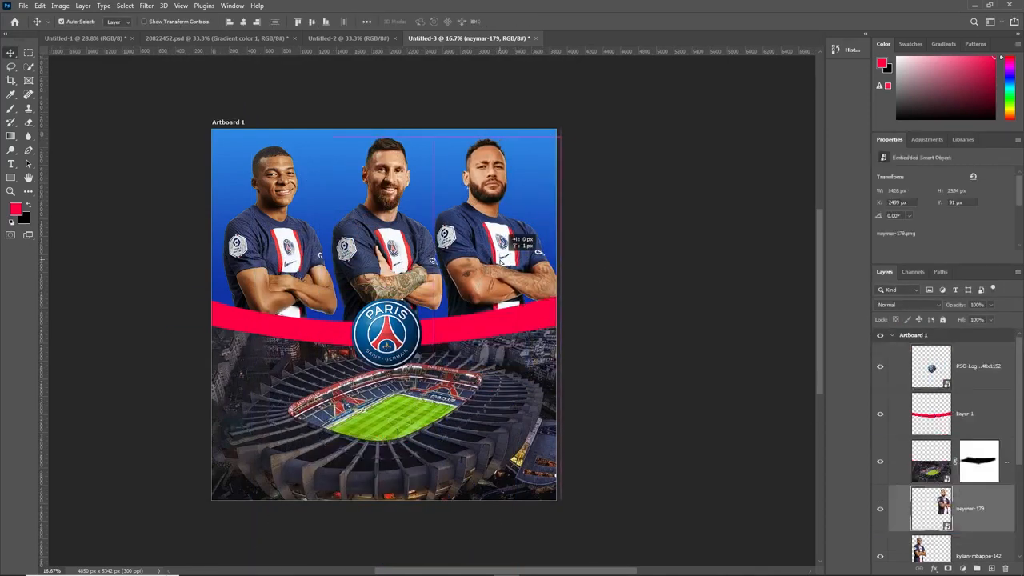
pyautogui.scroll(1, 651, 416)
pyautogui.click(566, 401)
# - Extend the artboard on both sides and at the top to about 4556 × 4834 px
pyautogui.rightClick(22, 52)
pyautogui.click(49, 70)
pyautogui.click(228, 152)
pyautogui.moveTo(211, 343); pyautogui.dragTo(203, 342)
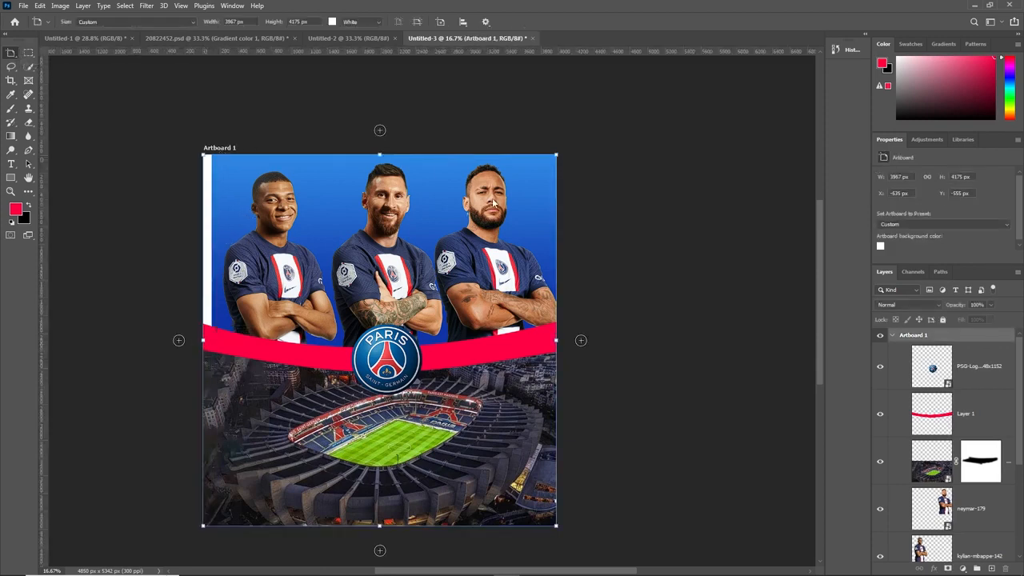
pyautogui.moveTo(557, 340); pyautogui.dragTo(578, 340)
pyautogui.moveTo(203, 340); pyautogui.dragTo(195, 340)
pyautogui.moveTo(387, 154); pyautogui.dragTo(392, 96)
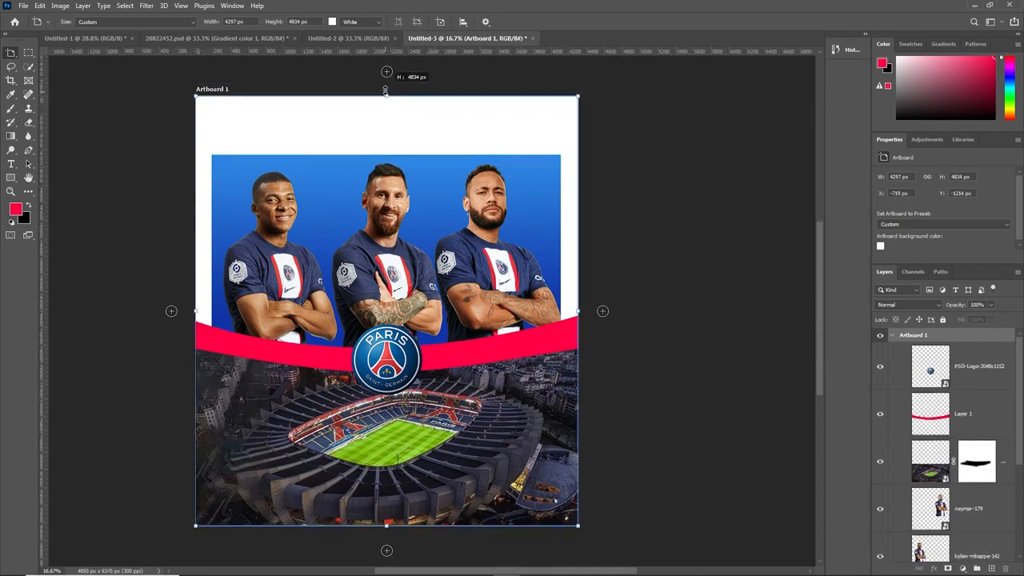
pyautogui.moveTo(199, 315); pyautogui.dragTo(187, 315)
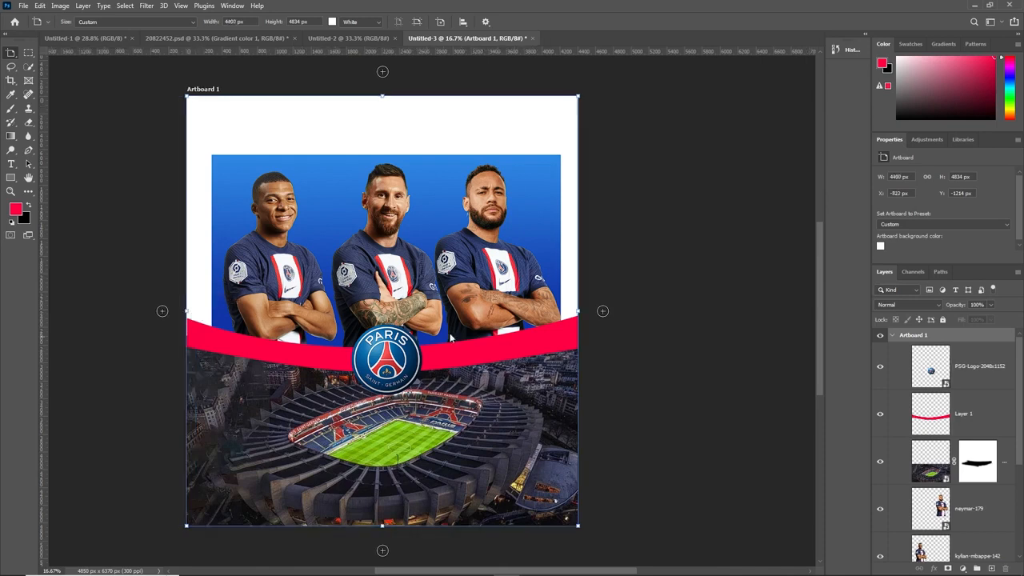
pyautogui.moveTo(578, 311); pyautogui.dragTo(592, 310)
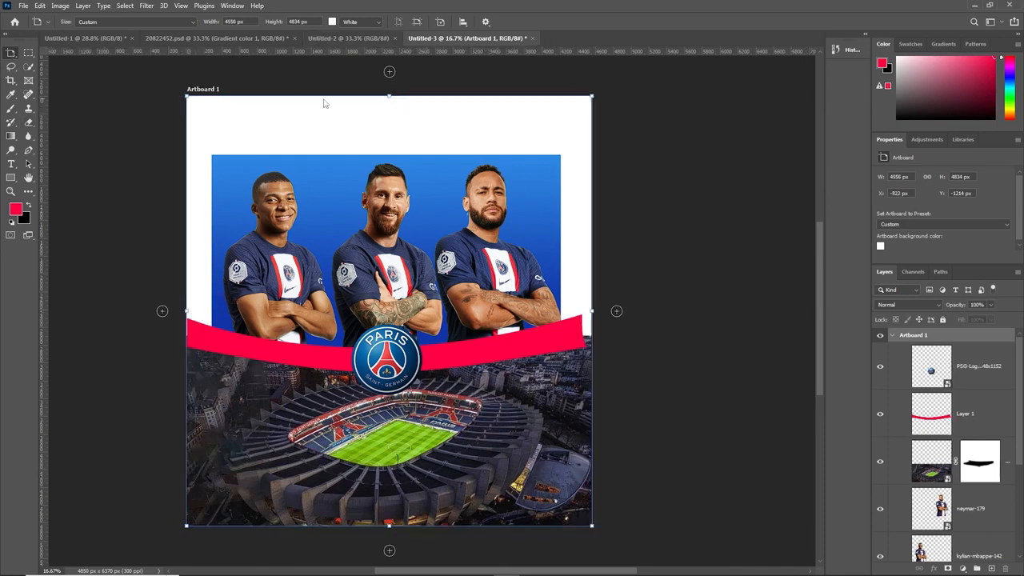
# - Shift Neymar to the right and scale Messi up so that he stands taller than the other players
pyautogui.click(12, 52)
pyautogui.moveTo(483, 244); pyautogui.dragTo(509, 243)
pyautogui.click(392, 240)
pyautogui.hotkey('ctrl', 't')
pyautogui.moveTo(441, 163); pyautogui.dragTo(463, 117)
pyautogui.click(528, 21)
# - Scale Mbappé up to about 37.6% and position him against the artboard's left side
pyautogui.click(294, 244)
pyautogui.hotkey('ctrl', 't')
pyautogui.moveTo(340, 172); pyautogui.dragTo(328, 142)
pyautogui.moveTo(278, 255); pyautogui.dragTo(274, 254)
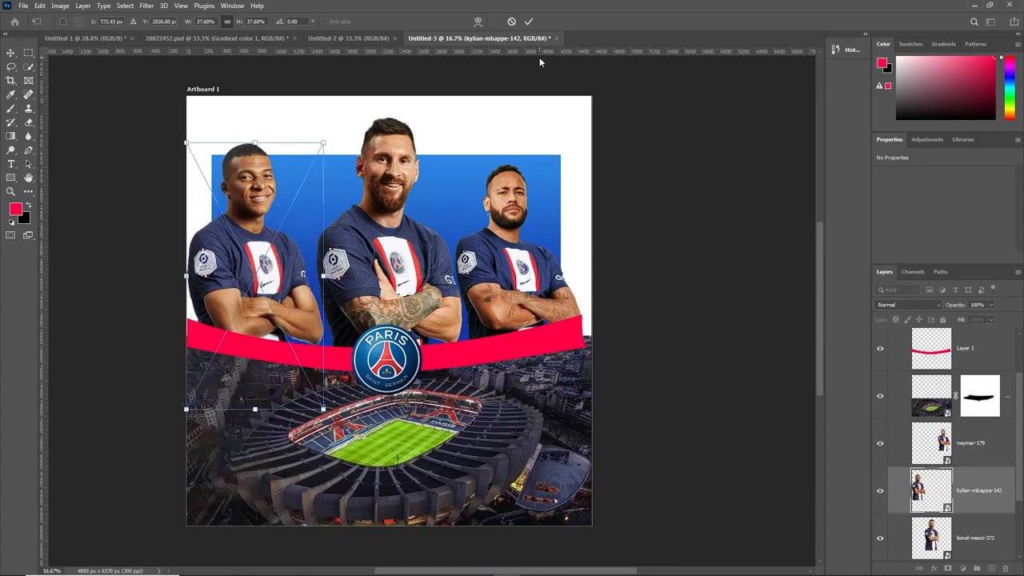
pyautogui.click(529, 22)
# - Move Neymar slightly right, scale him up to about 1676 × 3001 px, and adjust his position
pyautogui.moveTo(522, 264); pyautogui.dragTo(528, 264)
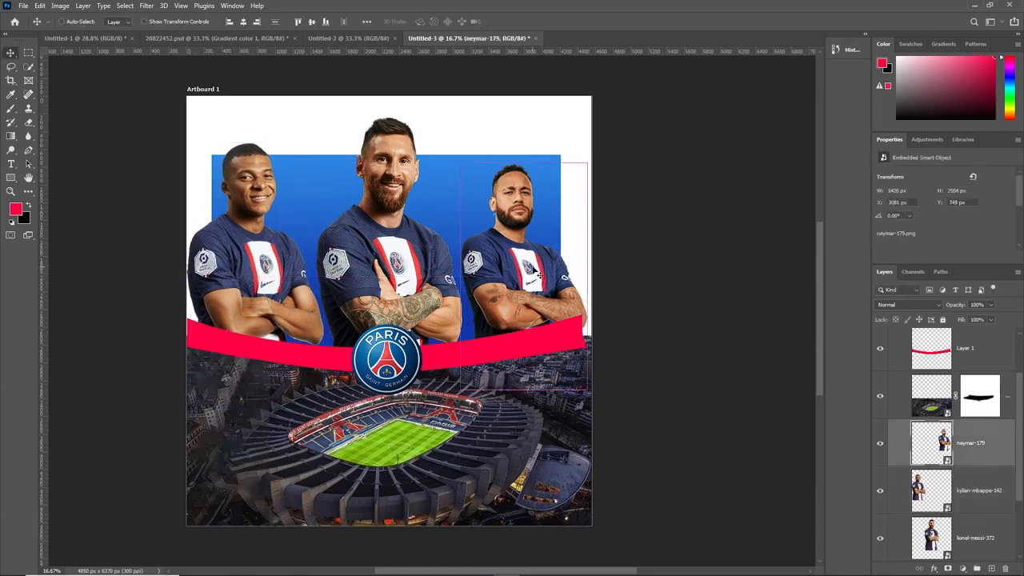
pyautogui.hotkey('ctrl', 't')
pyautogui.moveTo(587, 164); pyautogui.dragTo(603, 143)
pyautogui.moveTo(554, 238); pyautogui.dragTo(556, 238)
pyautogui.click(528, 21)
# - Scale Messi up further to about 50.34%, keeping him centred between the other two players
pyautogui.keyDown('ctrl'); pyautogui.click(388, 240); pyautogui.keyUp('ctrl')
pyautogui.hotkey('ctrl', 't')
pyautogui.moveTo(464, 120); pyautogui.dragTo(472, 99)
pyautogui.moveTo(430, 228); pyautogui.dragTo(428, 228)
pyautogui.moveTo(471, 100); pyautogui.dragTo(470, 102)
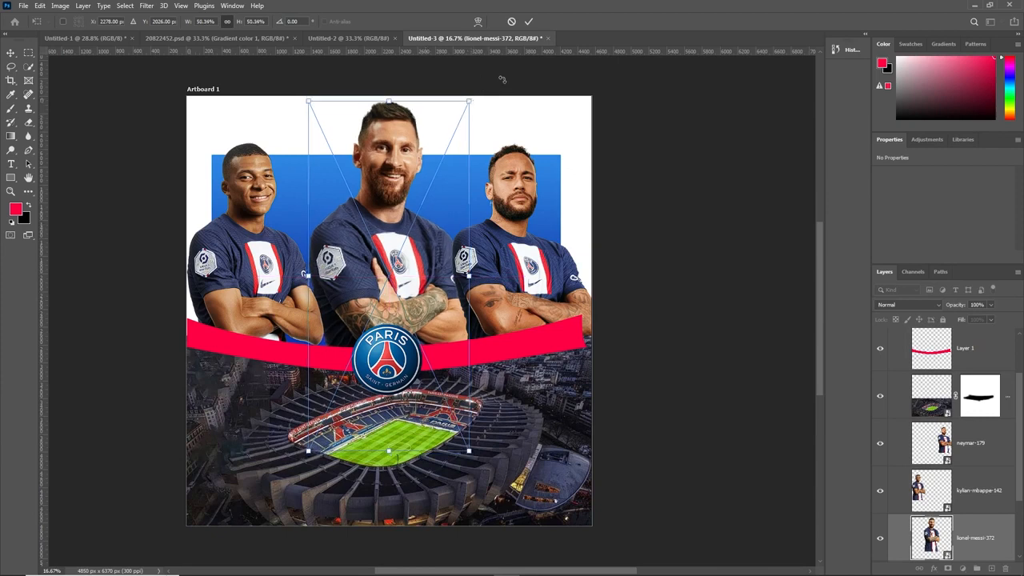
pyautogui.click(530, 21)
# - Move the lionel-messi-372 layer above the neymar-179 layer and nudge Messi slightly left
pyautogui.scroll(-1, 902, 500)
pyautogui.moveTo(918, 500); pyautogui.dragTo(918, 391)
pyautogui.moveTo(434, 304); pyautogui.dragTo(426, 304)
# - Delete the undersized blue gradient layer behind the players
pyautogui.scroll(2, 432, 272)
pyautogui.click(436, 246)
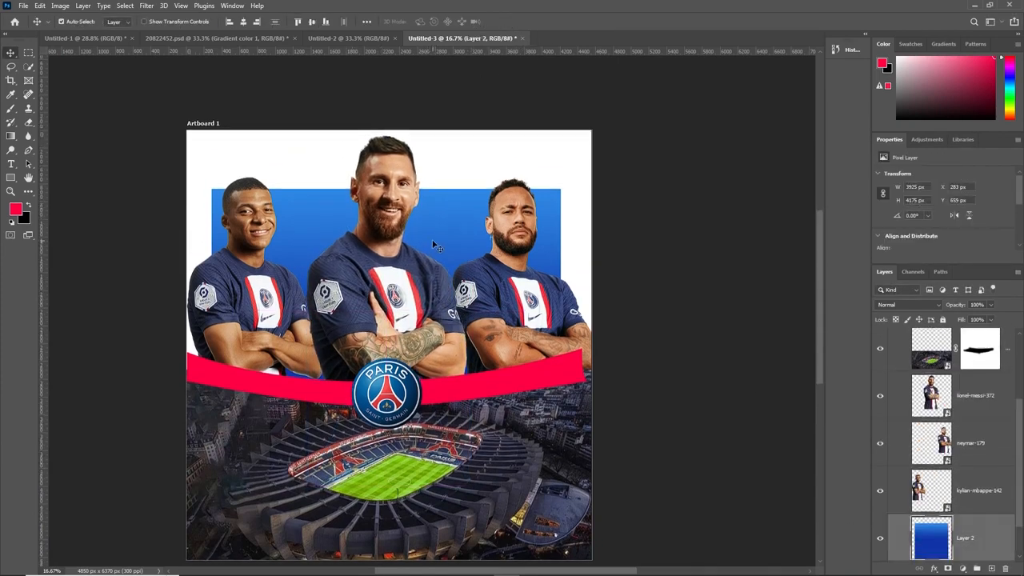
pyautogui.press('Delete')
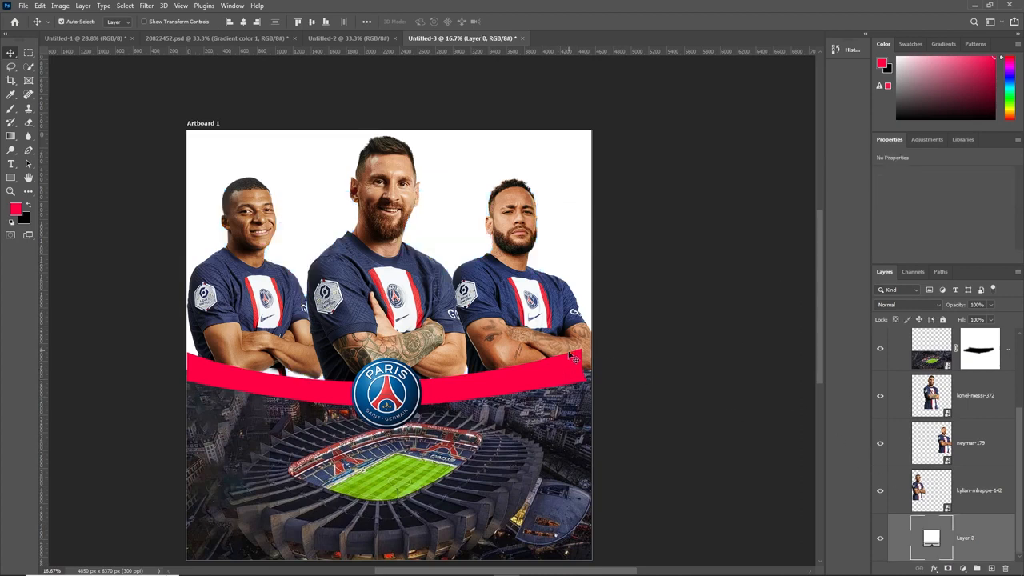
# - Extend the artboard at the top and on both sides to about 4755 × 5050 px
pyautogui.click(558, 382)
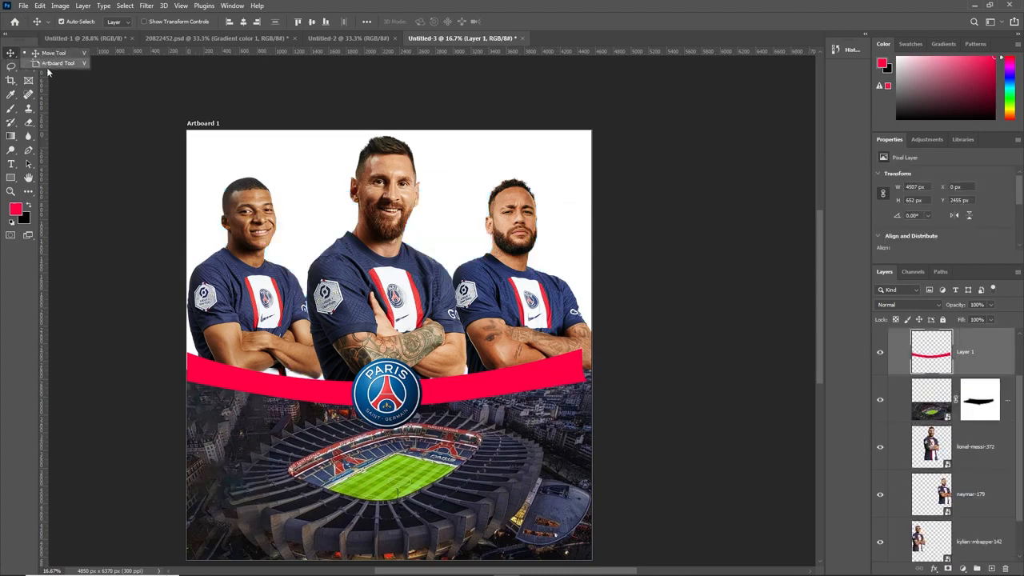
pyautogui.click(10, 52)
pyautogui.click(204, 124)
pyautogui.moveTo(389, 129); pyautogui.dragTo(389, 110)
pyautogui.moveTo(592, 337); pyautogui.dragTo(602, 337)
pyautogui.moveTo(187, 336); pyautogui.dragTo(178, 335)
pyautogui.moveTo(11, 52); pyautogui.dragTo(48, 53)
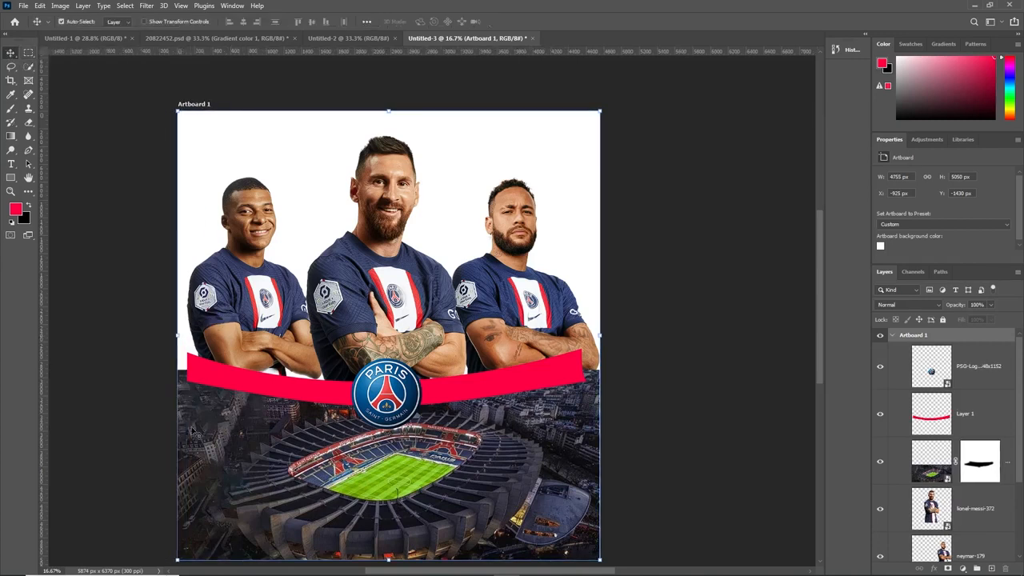
# - Stretch the red band horizontally to about 112% so that it spans past both artboard edges
pyautogui.click(238, 392)
pyautogui.hotkey('ctrl', 't')
pyautogui.moveTo(186, 377); pyautogui.dragTo(164, 377)
pyautogui.moveTo(583, 378); pyautogui.dragTo(617, 379)
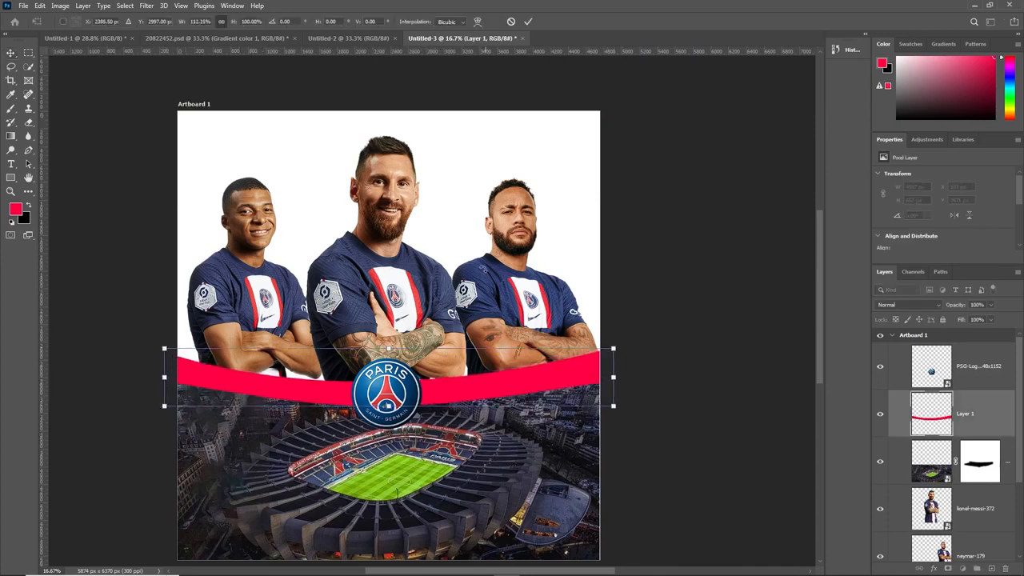
pyautogui.scroll(-1, 480, 276)
pyautogui.click(528, 21)
# - Raise Neymar, Mbappé and Messi slightly above the red band and even out their spacing
pyautogui.moveTo(543, 316); pyautogui.dragTo(538, 275)
pyautogui.moveTo(261, 323); pyautogui.dragTo(263, 310)
pyautogui.moveTo(399, 322); pyautogui.dragTo(397, 302)
pyautogui.scroll(-1, 403, 318)
pyautogui.moveTo(476, 301); pyautogui.dragTo(473, 299)
pyautogui.scroll(-1, 476, 304)
pyautogui.scroll(-1, 425, 459)
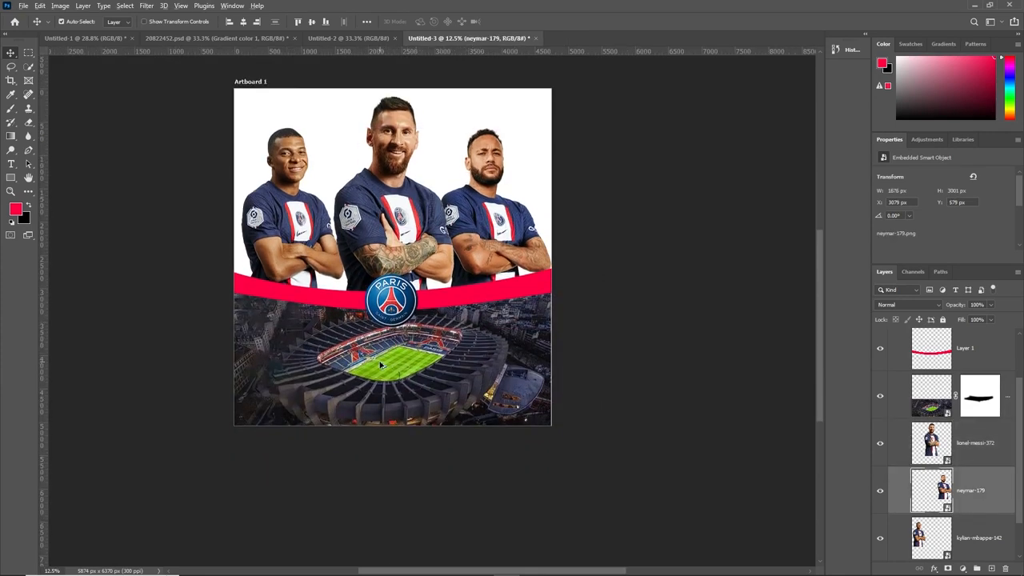
# - Lower the stadium photo slightly and paint out its remnants above the red band on the layer mask
pyautogui.scroll(1, 381, 361)
pyautogui.moveTo(402, 384); pyautogui.dragTo(403, 399)
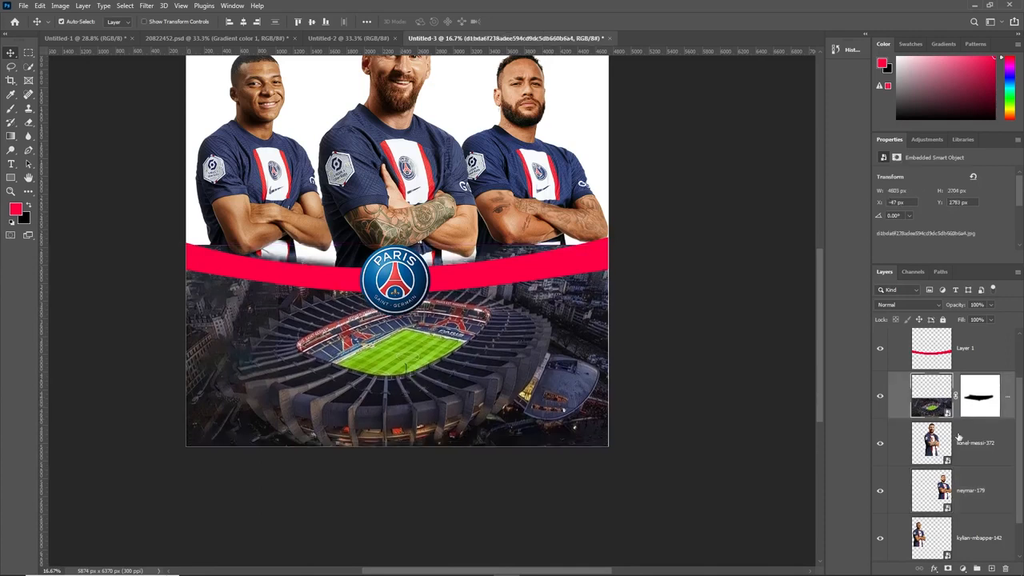
pyautogui.click(963, 412)
pyautogui.click(9, 110)
pyautogui.moveTo(210, 237)
pyautogui.mouseDown()
pyautogui.moveTo(182, 237)
pyautogui.moveTo(324, 259)
pyautogui.moveTo(271, 256)
pyautogui.moveTo(523, 248)
pyautogui.mouseUp()
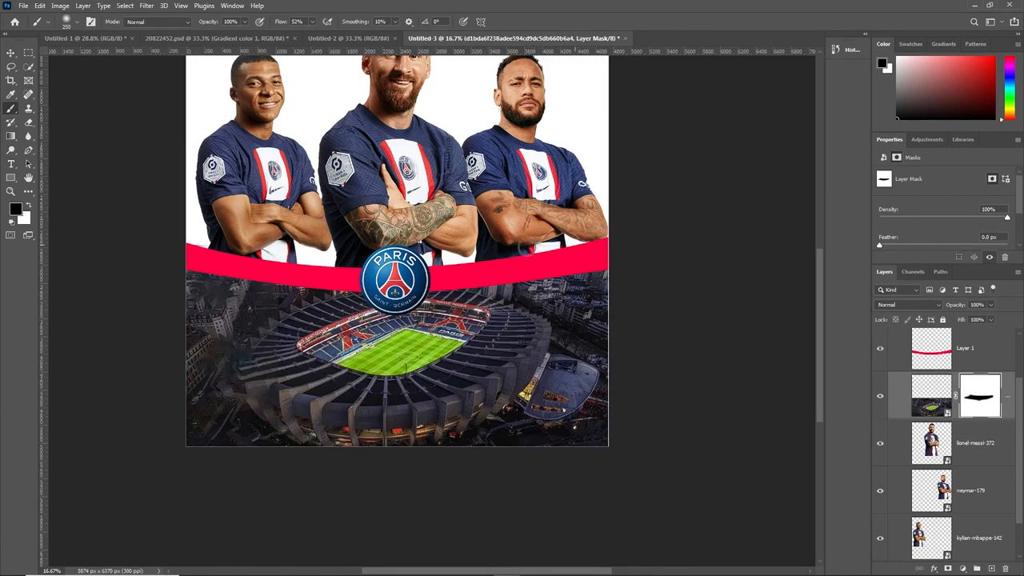
pyautogui.scroll(4, 494, 172)
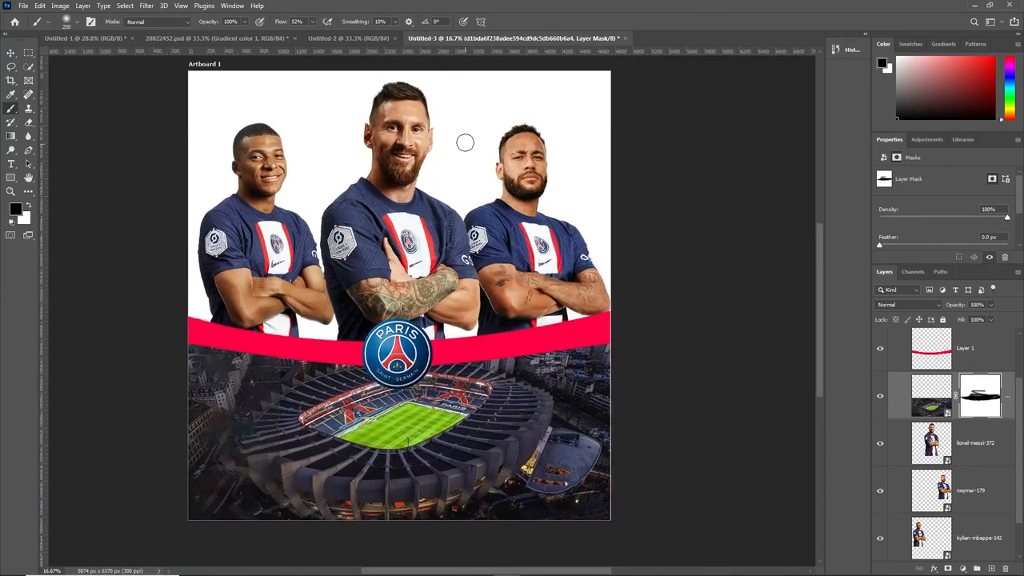
# - Nudge Neymar slightly up and to the right, and Messi slightly to the left
pyautogui.click(11, 54)
pyautogui.scroll(-1, 960, 440)
pyautogui.click(972, 462)
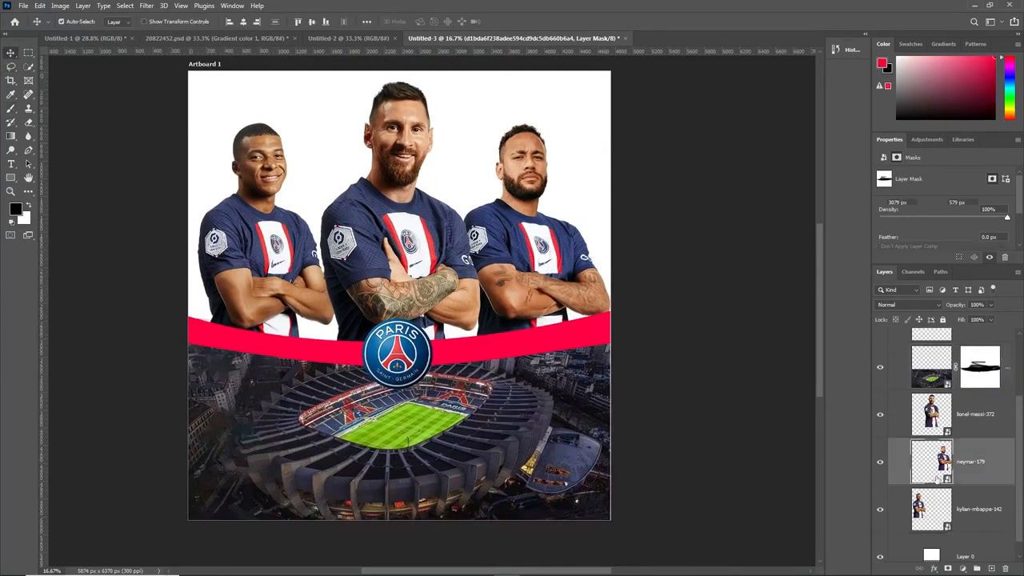
pyautogui.moveTo(531, 248); pyautogui.dragTo(542, 227)
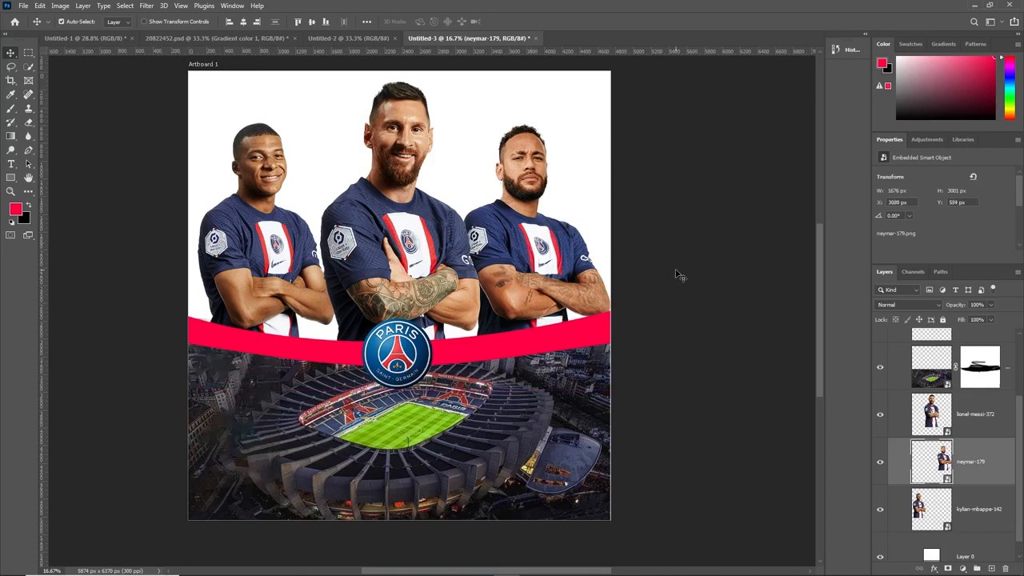
pyautogui.moveTo(421, 276); pyautogui.dragTo(417, 274)
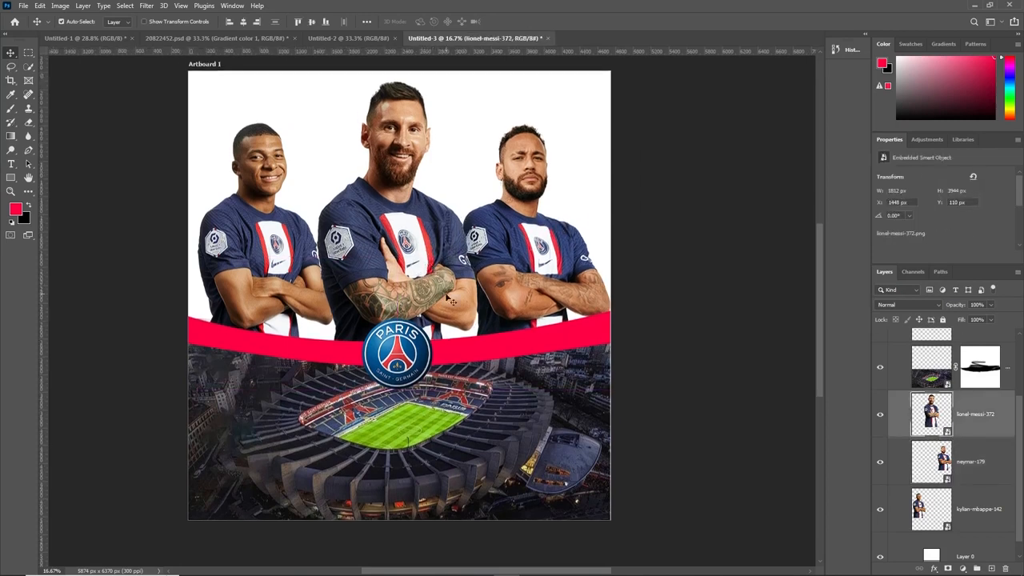
# - Extend the artboard at the right, top and left edges to about 4862 × 5182 px
pyautogui.scroll(1, 448, 298)
pyautogui.rightClick(13, 55)
pyautogui.click(51, 64)
pyautogui.scroll(2, 202, 83)
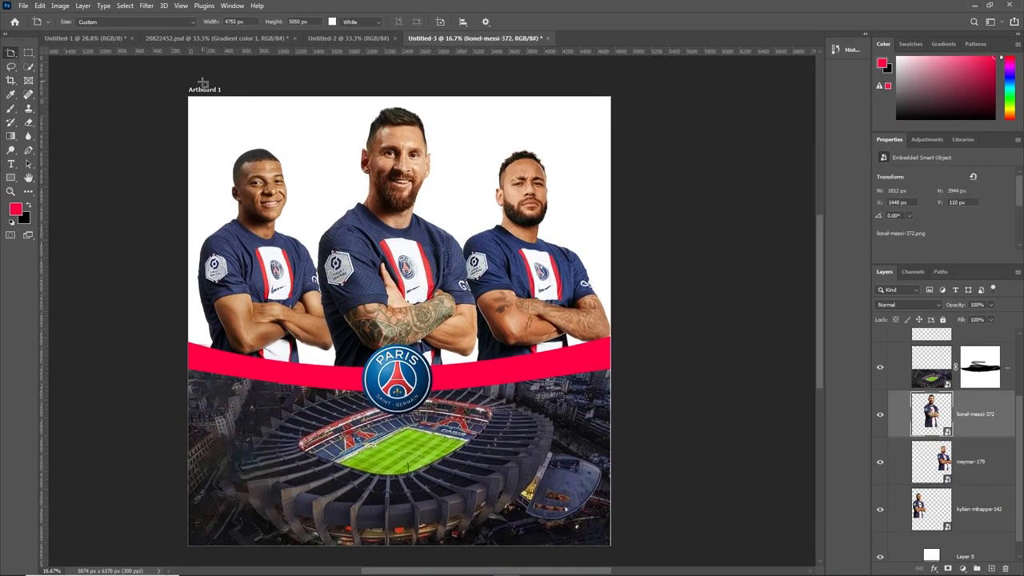
pyautogui.click(205, 90)
pyautogui.moveTo(614, 321); pyautogui.dragTo(619, 321)
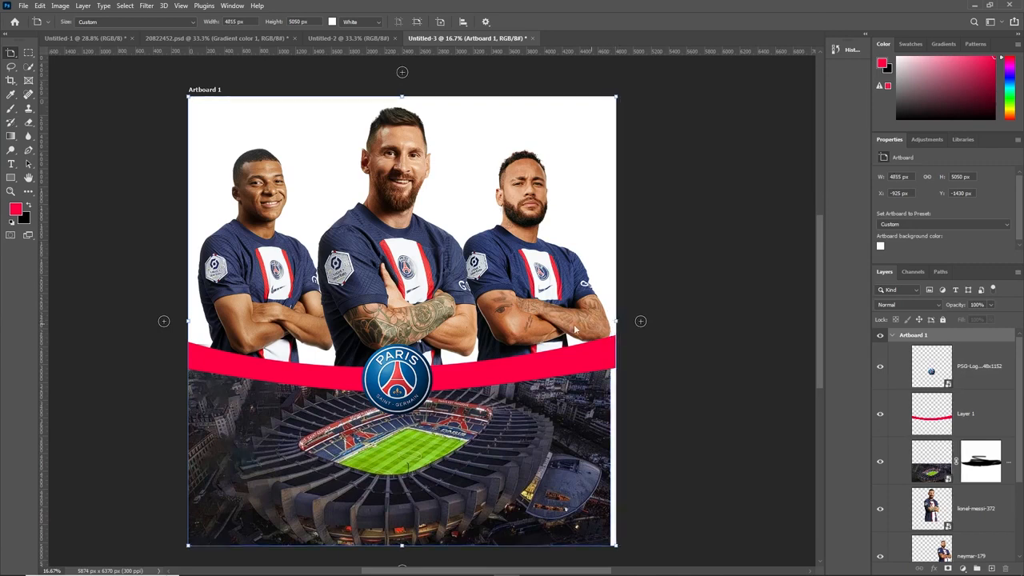
pyautogui.scroll(1, 408, 171)
pyautogui.moveTo(406, 122); pyautogui.dragTo(404, 109)
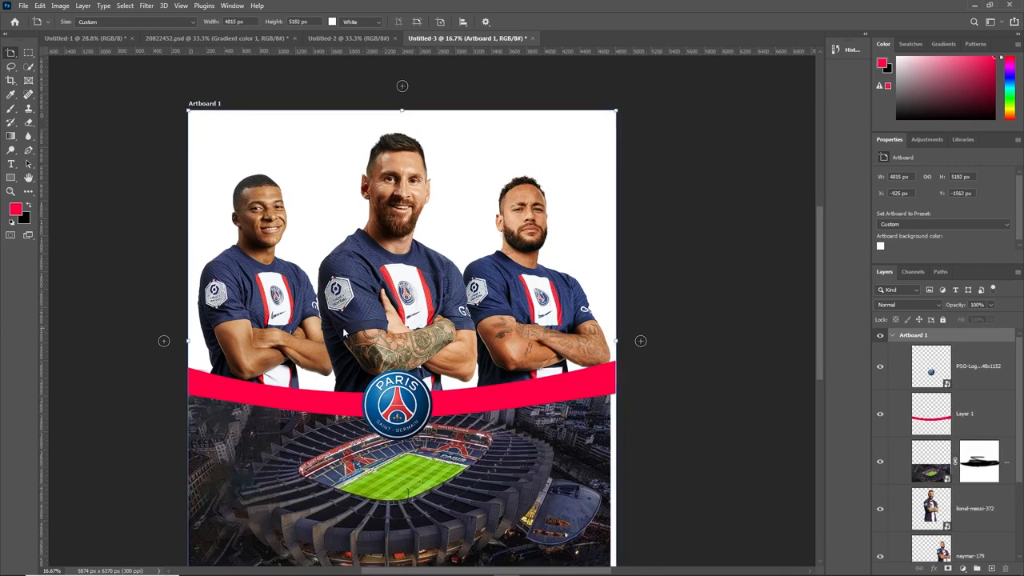
pyautogui.moveTo(190, 345); pyautogui.dragTo(184, 345)
pyautogui.rightClick(17, 57)
pyautogui.click(34, 56)
# - Stretch the stadium photo horizontally to about 103.33% to cover the white strip at the artboard's right edge
pyautogui.click(229, 391)
pyautogui.scroll(-2, 607, 424)
pyautogui.click(602, 430)
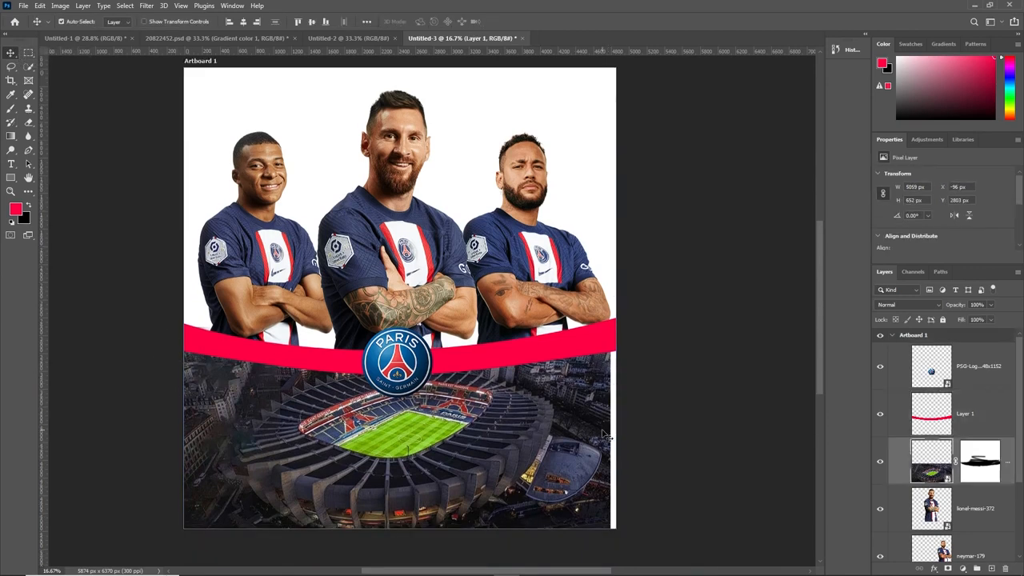
pyautogui.hotkey('ctrl', 't')
pyautogui.moveTo(610, 446); pyautogui.dragTo(624, 446)
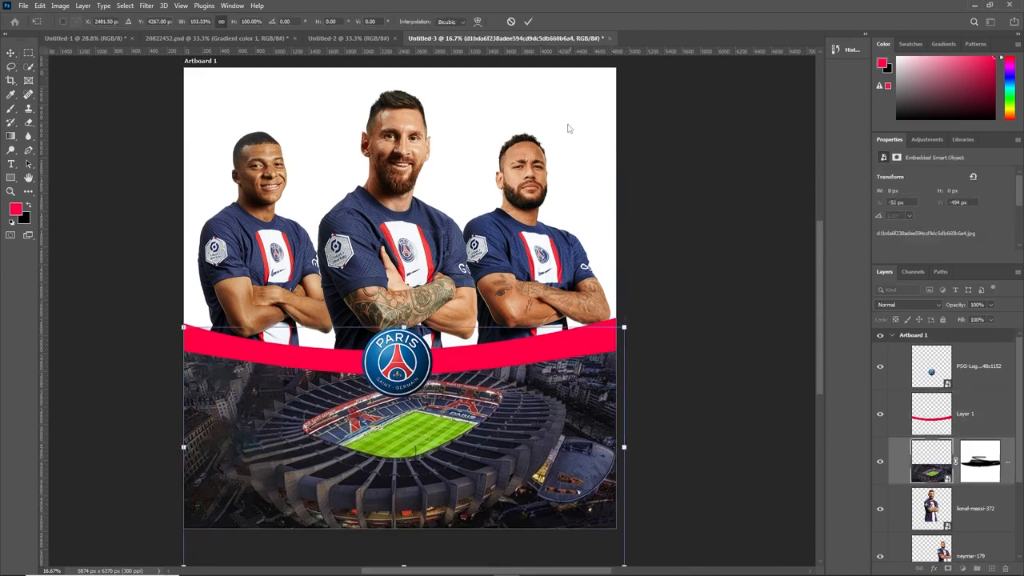
pyautogui.click(526, 25)
# - Move Neymar slightly up and right, Mbappé slightly up and left, and fine-tune Messi's position between them
pyautogui.moveTo(557, 297); pyautogui.dragTo(562, 288)
pyautogui.moveTo(425, 302); pyautogui.dragTo(424, 294)
pyautogui.moveTo(371, 274); pyautogui.dragTo(371, 281)
pyautogui.moveTo(257, 290); pyautogui.dragTo(250, 283)
pyautogui.moveTo(696, 431); pyautogui.dragTo(739, 445)
# - Add a new layer above Layer 0 and fill it with a vertical blue gradient from the artboard's top to the red band
pyautogui.scroll(-2, 978, 539)
pyautogui.click(966, 537)
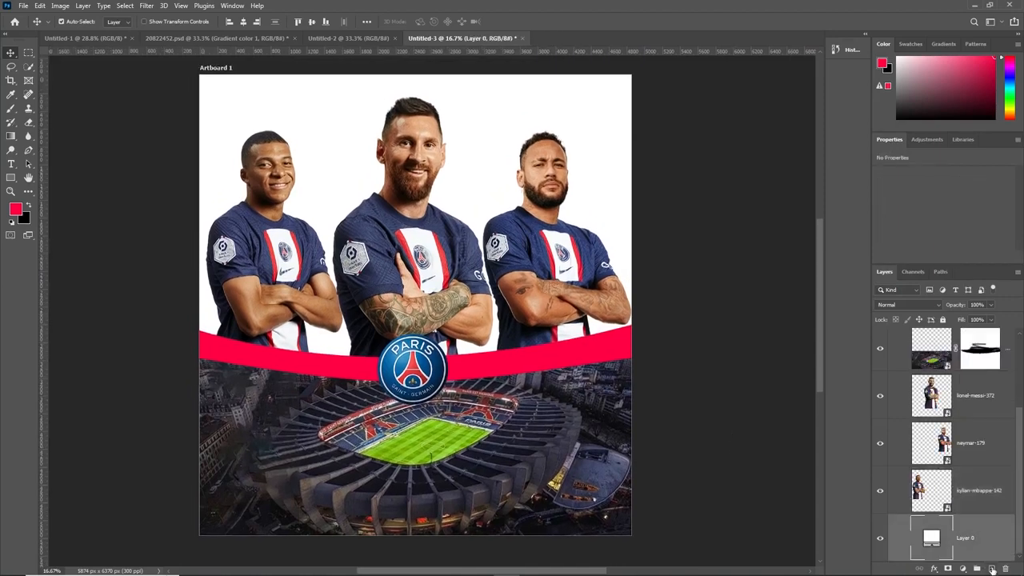
pyautogui.scroll(-1, 78, 120)
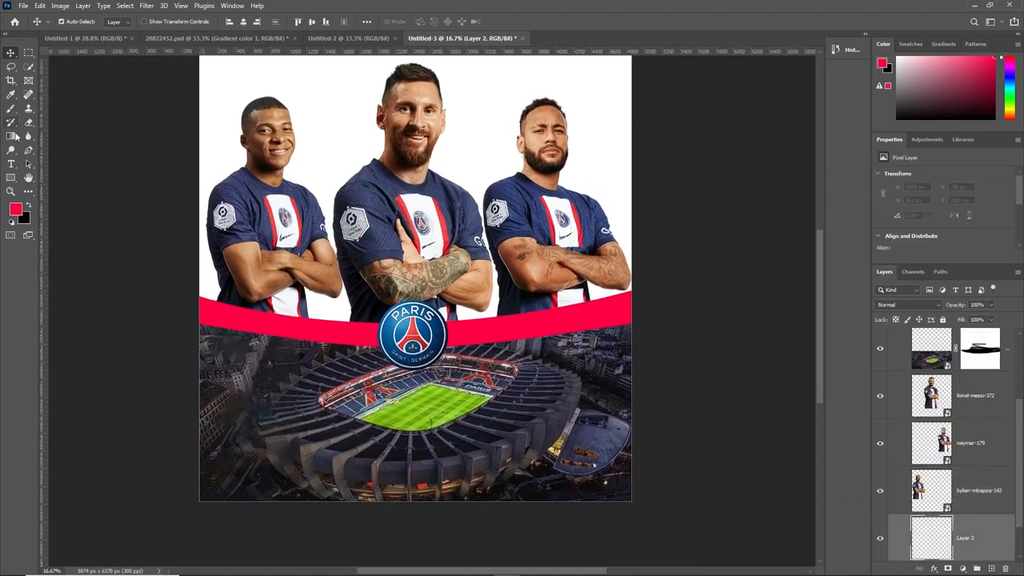
pyautogui.click(12, 135)
pyautogui.scroll(2, 350, 65)
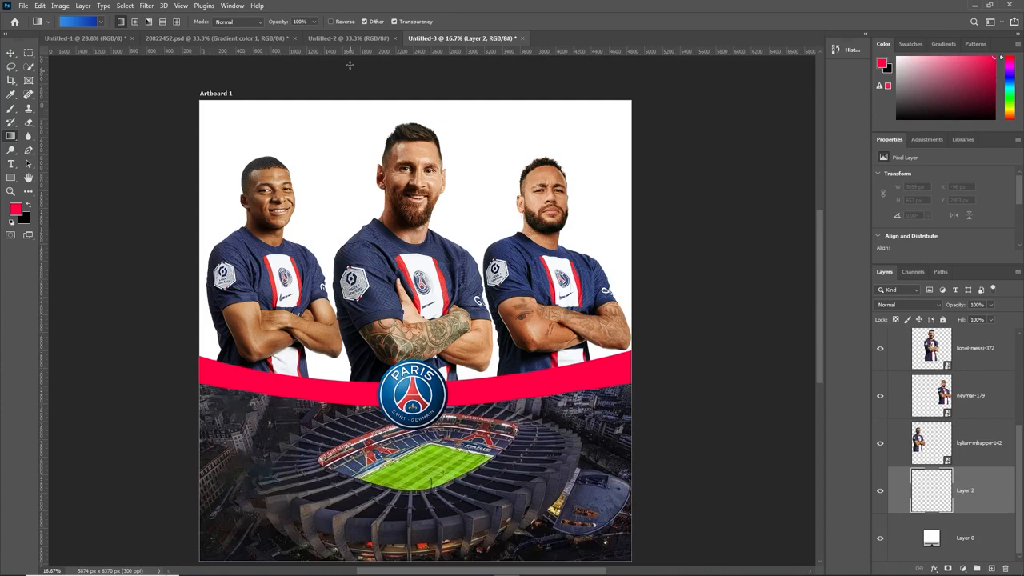
pyautogui.moveTo(414, 96); pyautogui.dragTo(414, 276)
pyautogui.hotkey('ctrl', 'z')
pyautogui.moveTo(419, 82); pyautogui.dragTo(419, 376)
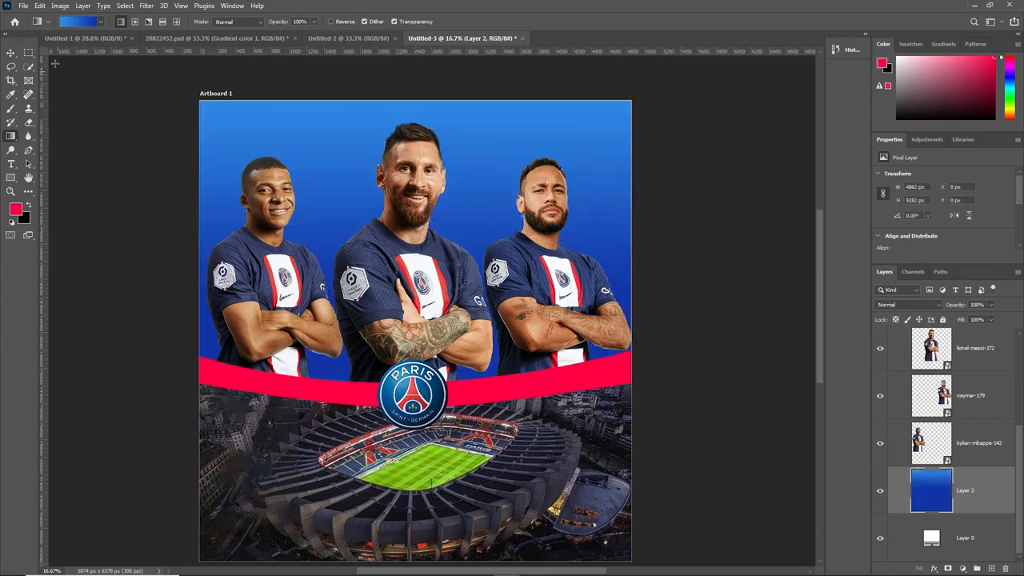
pyautogui.press('v')
# - Nudge the stadium photo slightly within the artboard
pyautogui.scroll(-1, 396, 336)
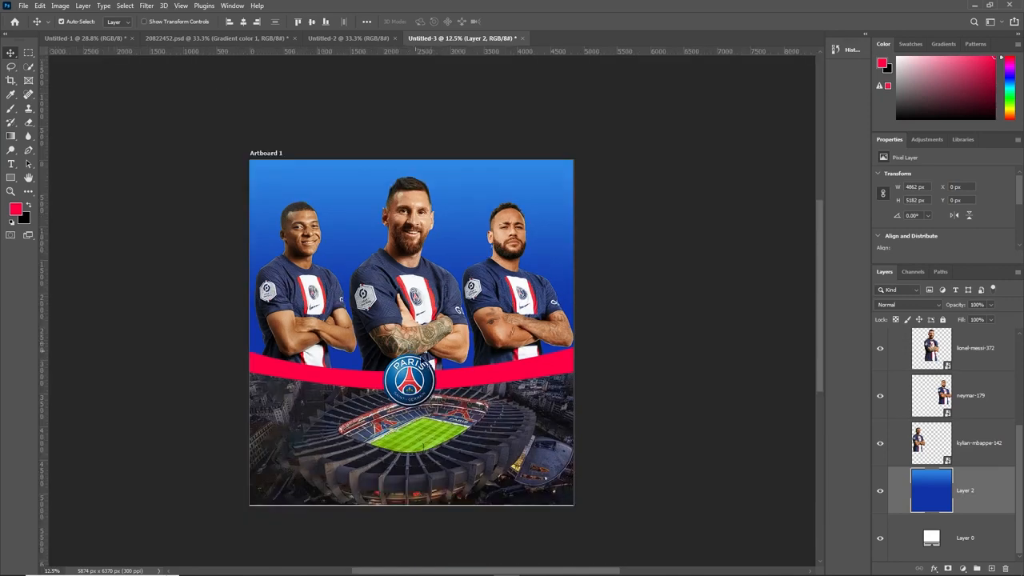
pyautogui.scroll(-1, 456, 512)
pyautogui.moveTo(478, 458); pyautogui.dragTo(479, 459)
pyautogui.scroll(1, 472, 488)
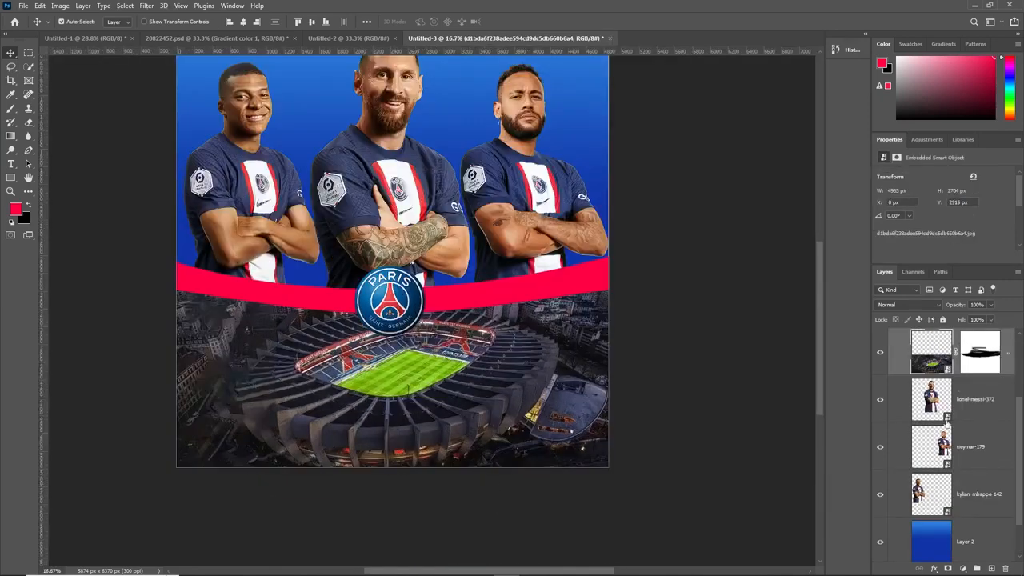
pyautogui.scroll(2, 950, 439)
pyautogui.scroll(1, 438, 464)
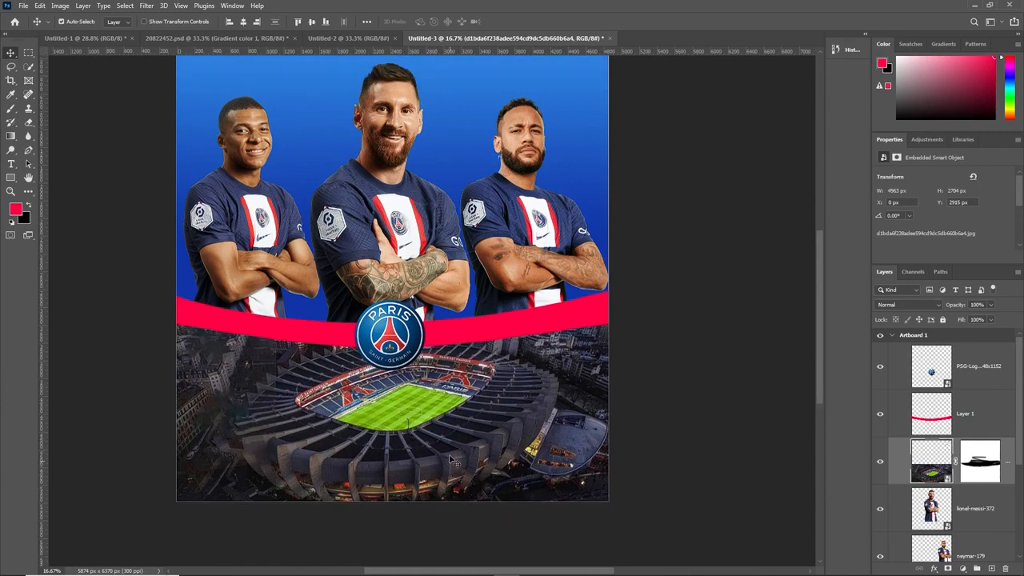
# - Undo the stadium nudge and the blue fill, and refill Layer 2 with a vertical blue gradient
pyautogui.hotkey('ctrl', 'z')
pyautogui.scroll(-3, 960, 526)
pyautogui.click(914, 482)
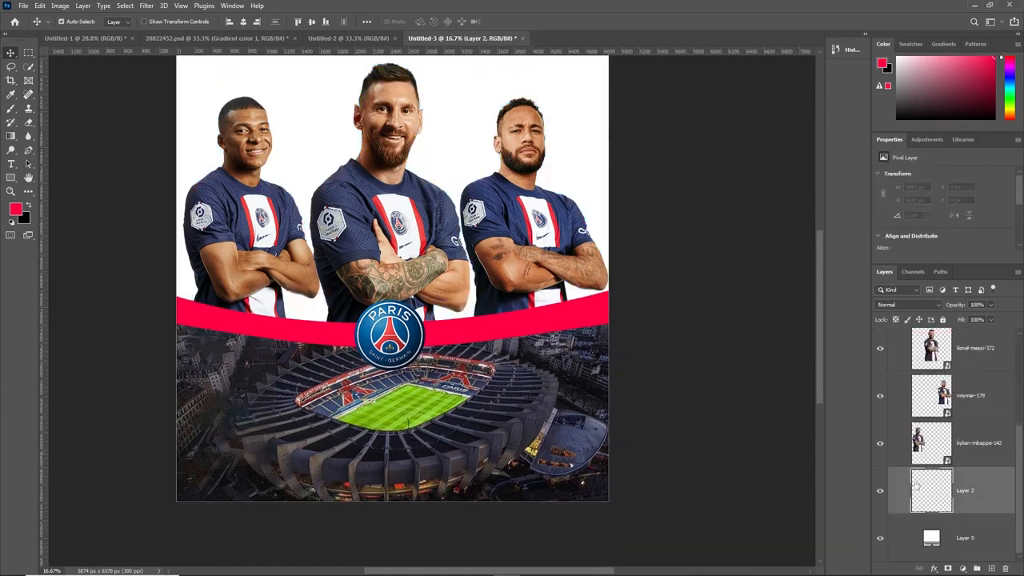
pyautogui.click(11, 136)
pyautogui.scroll(1, 402, 67)
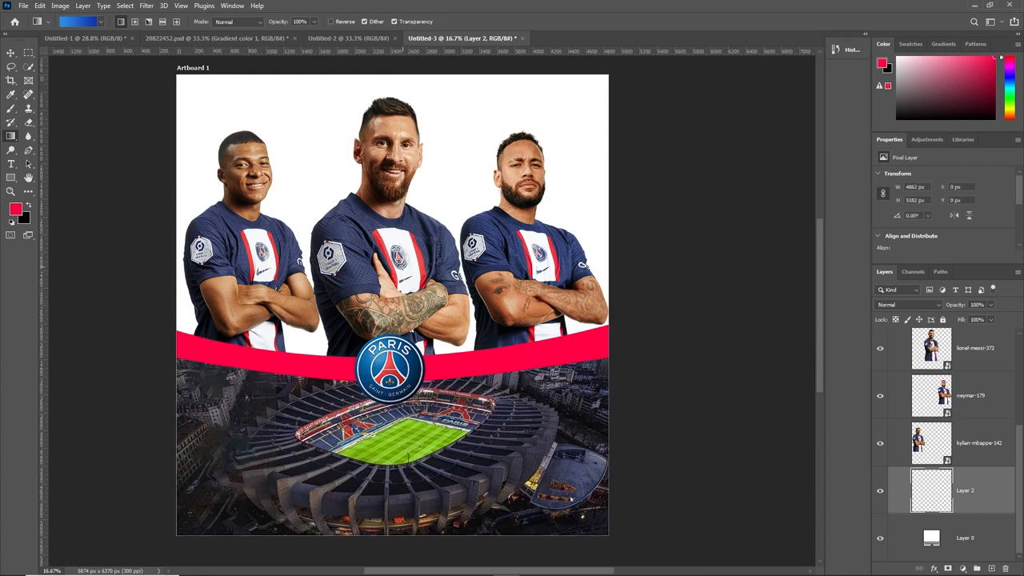
pyautogui.moveTo(408, 458); pyautogui.dragTo(408, 524)
# - Close the blank Untitled-2 document and copy the two gradient color fills from 20822452.psd to directly above the Messi layer
pyautogui.click(372, 39)
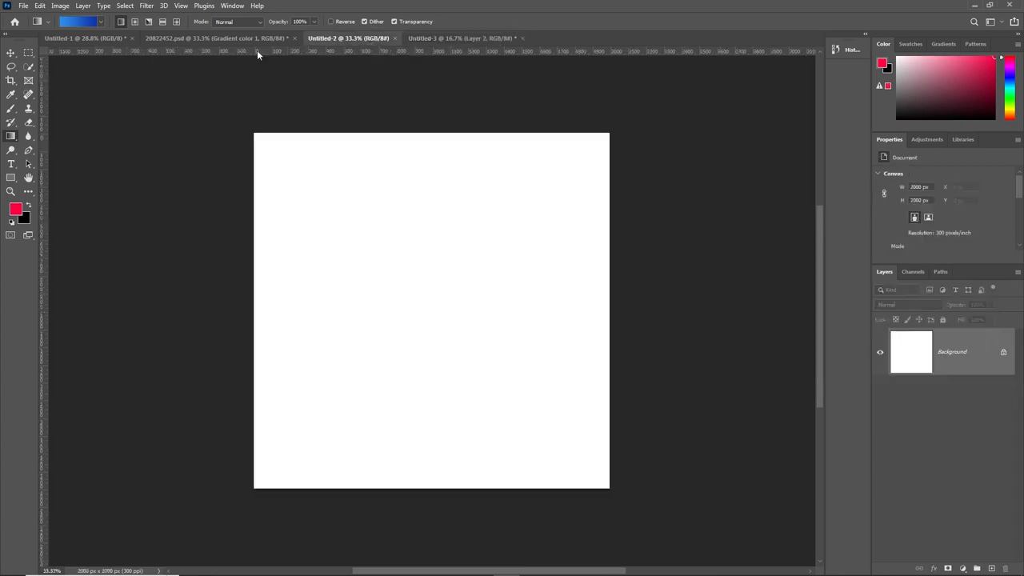
pyautogui.click(393, 39)
pyautogui.click(211, 42)
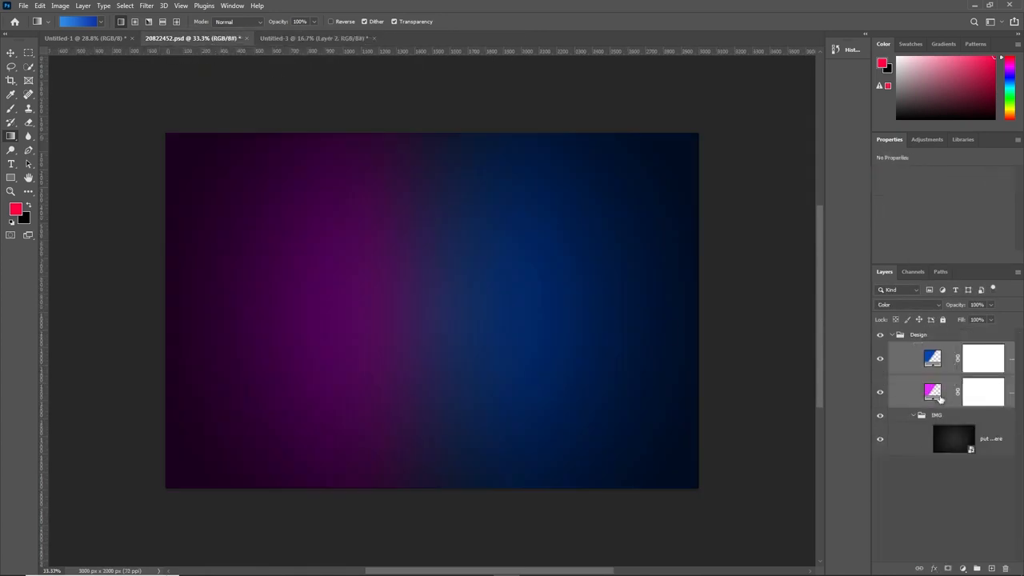
pyautogui.click(328, 38)
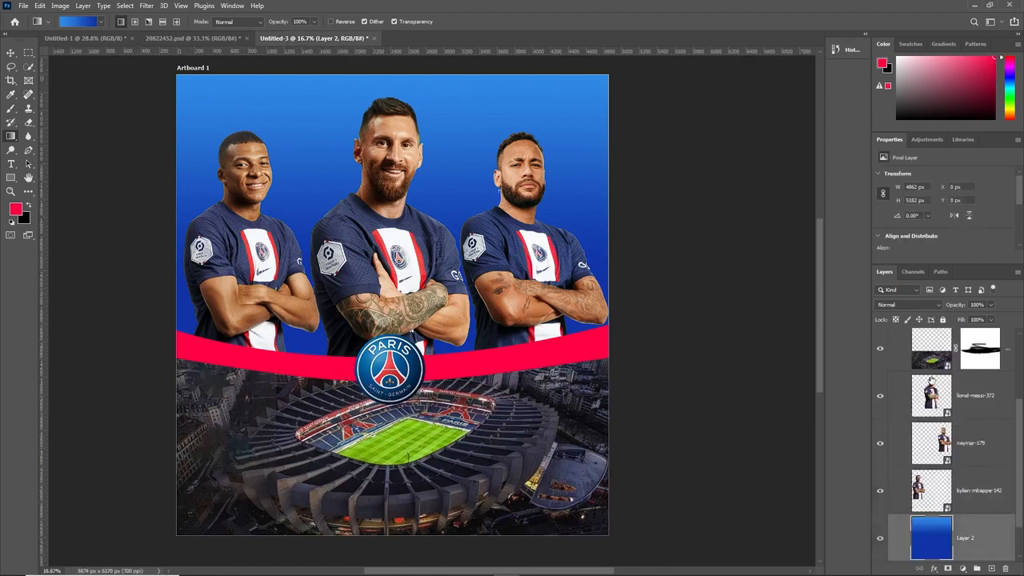
pyautogui.click(976, 397)
pyautogui.hotkey('ctrl', 'v')
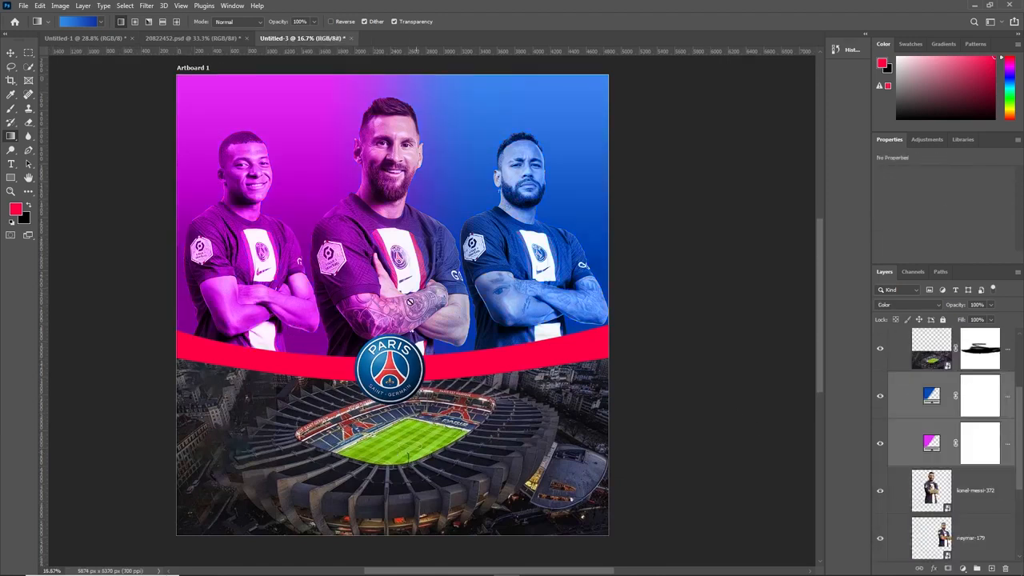
pyautogui.click(10, 54)
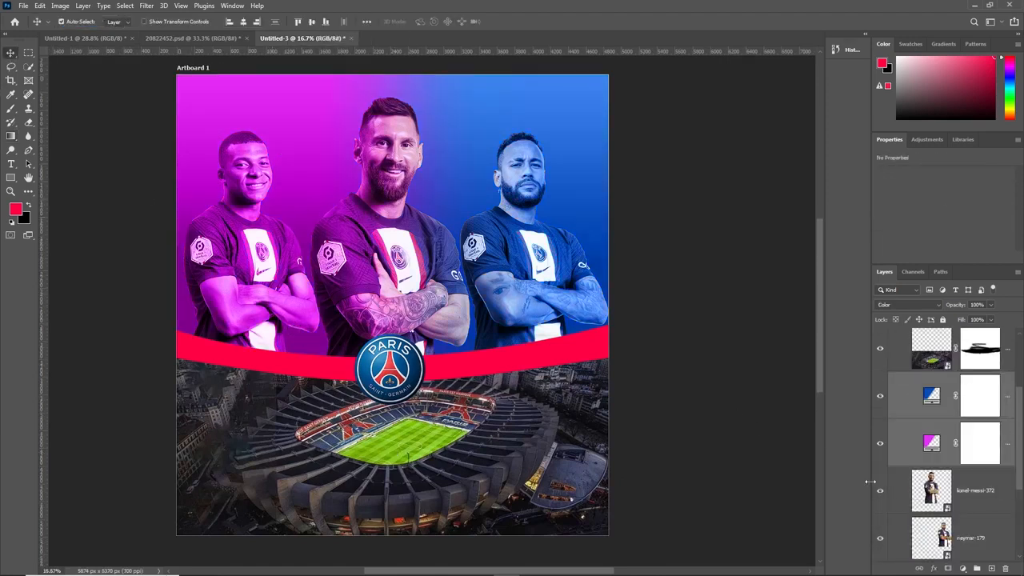
# - Change the magenta gradient fill's starting color stop to orange #fb8e2e
pyautogui.doubleClick(931, 442)
pyautogui.click(749, 208)
pyautogui.click(716, 209)
pyautogui.click(760, 256)
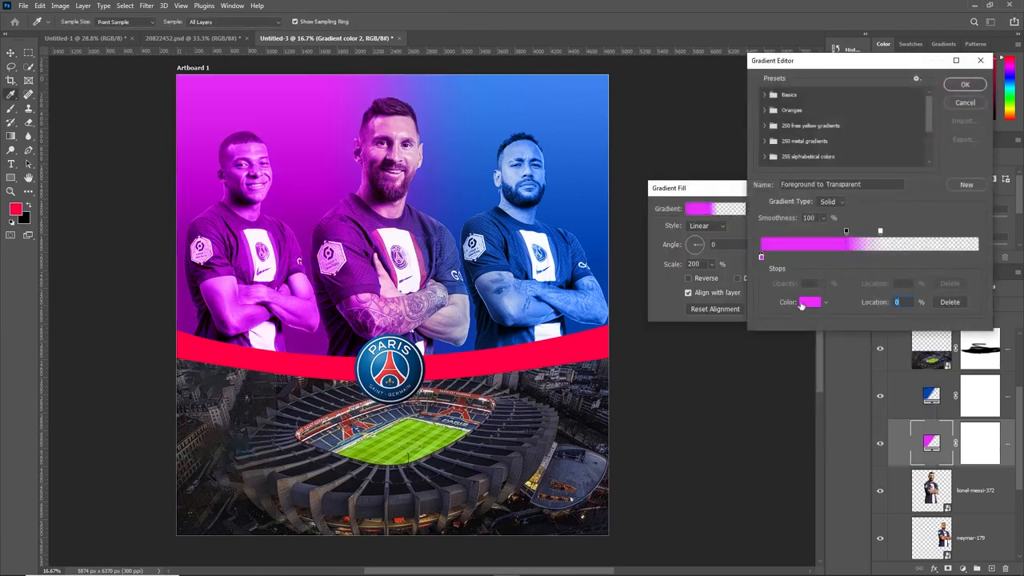
pyautogui.click(808, 303)
pyautogui.click(843, 230)
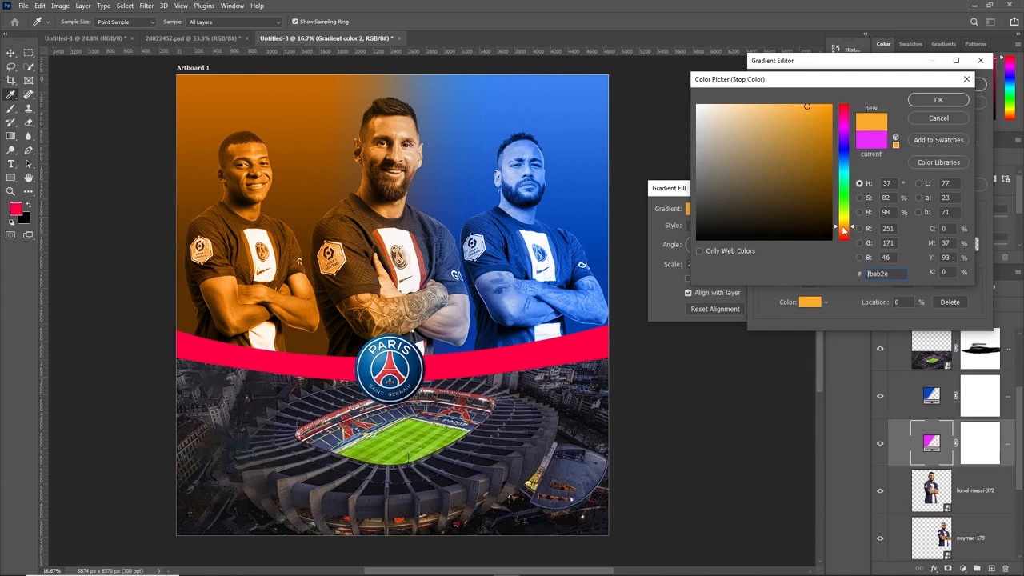
pyautogui.moveTo(843, 229); pyautogui.dragTo(846, 233)
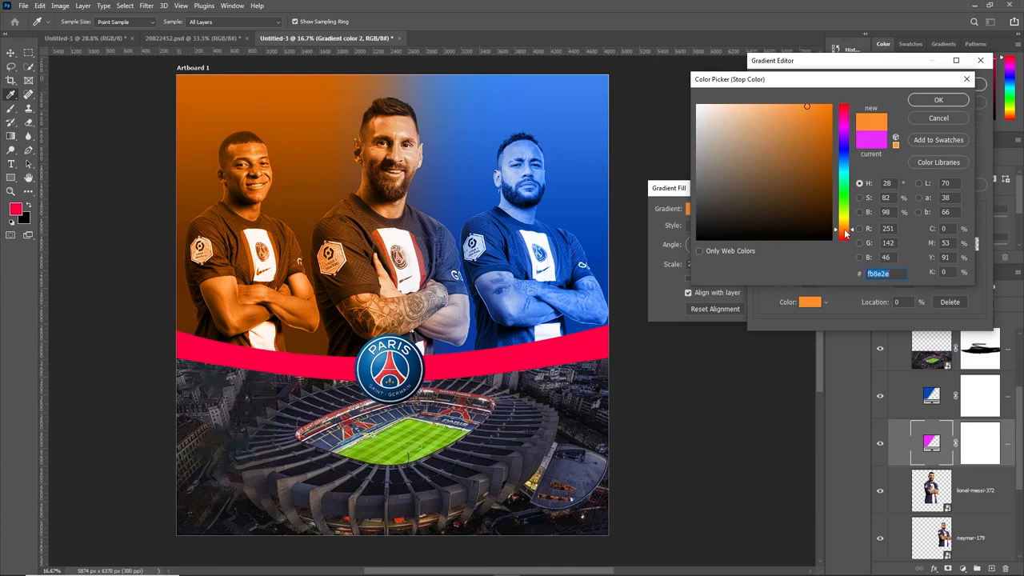
pyautogui.click(939, 100)
pyautogui.click(965, 86)
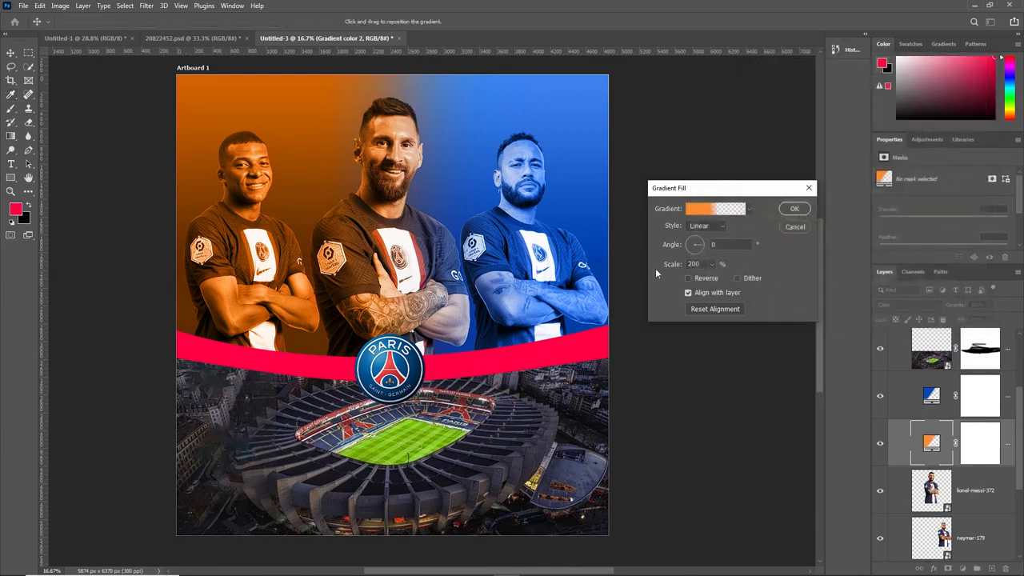
pyautogui.click(794, 209)
# - Change the blue gradient fill's starting color stop to a lighter blue, #0464b6
pyautogui.click(933, 408)
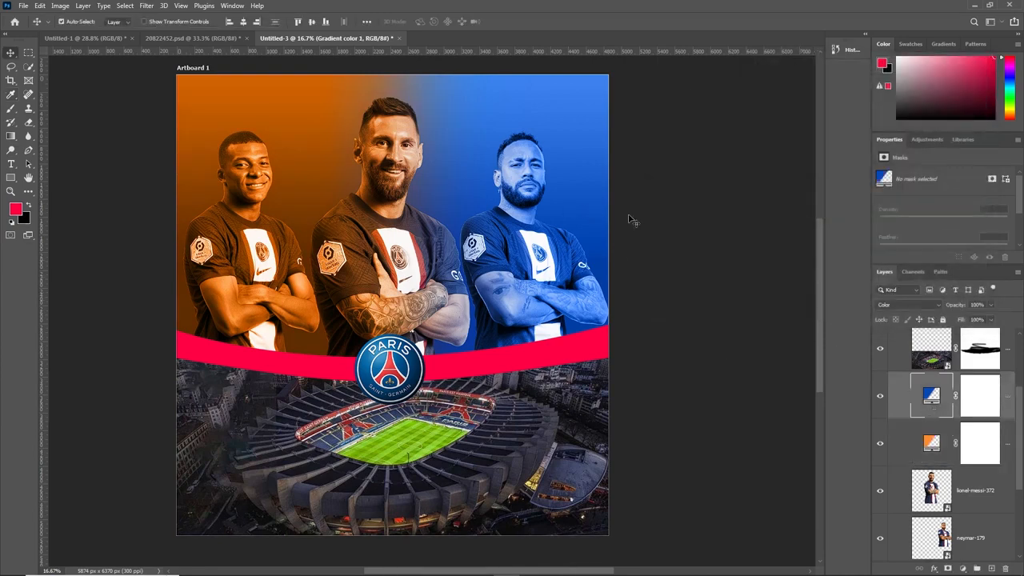
pyautogui.doubleClick(924, 402)
pyautogui.click(704, 212)
pyautogui.click(761, 257)
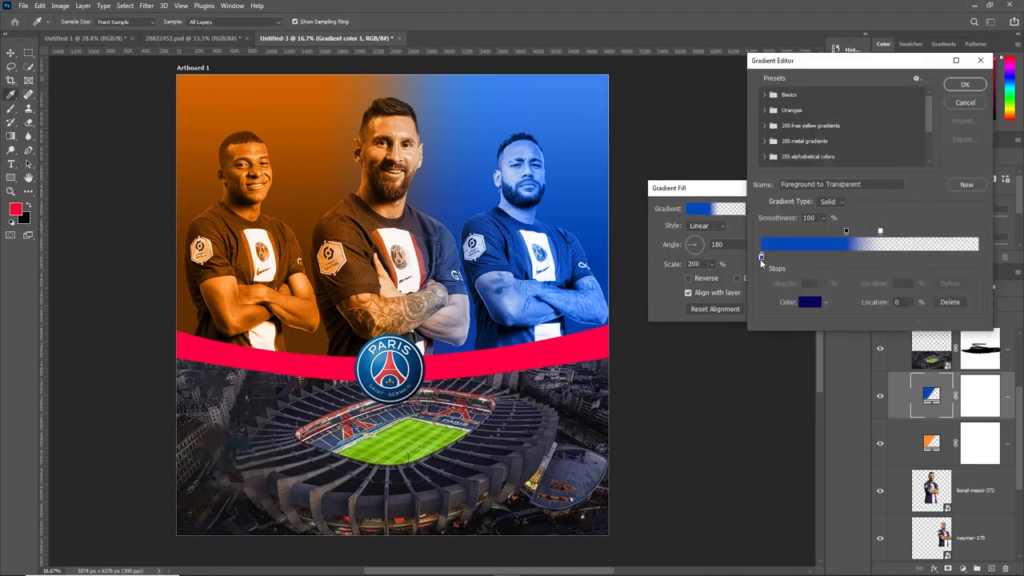
pyautogui.click(810, 302)
pyautogui.moveTo(844, 157); pyautogui.dragTo(849, 228)
pyautogui.moveTo(849, 218); pyautogui.dragTo(847, 165)
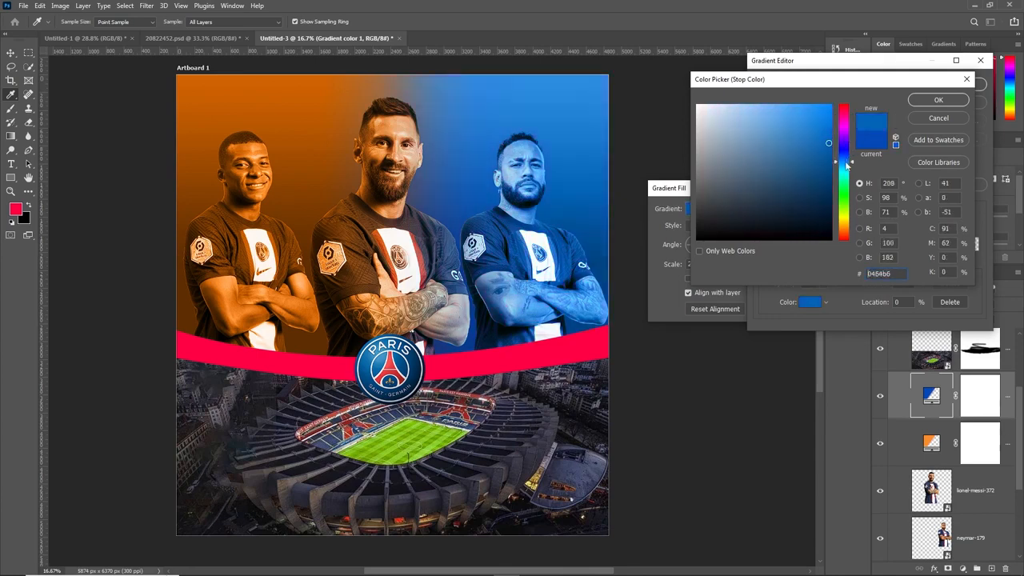
pyautogui.click(936, 101)
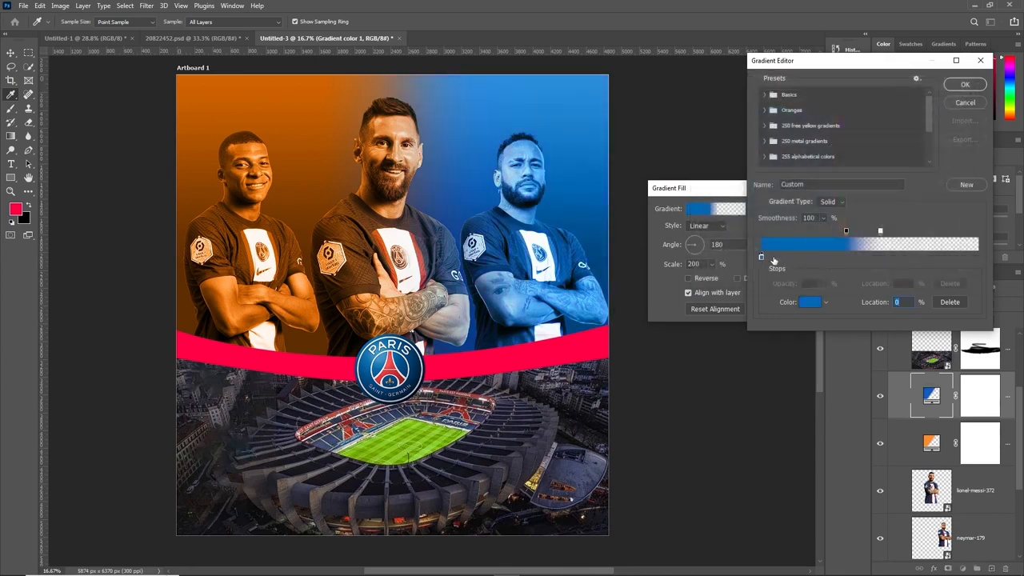
# - Sharpen the blue gradient's fade by moving its opaque stop close to the transparent stop at 56%, and apply the fill
pyautogui.moveTo(846, 233); pyautogui.dragTo(884, 233)
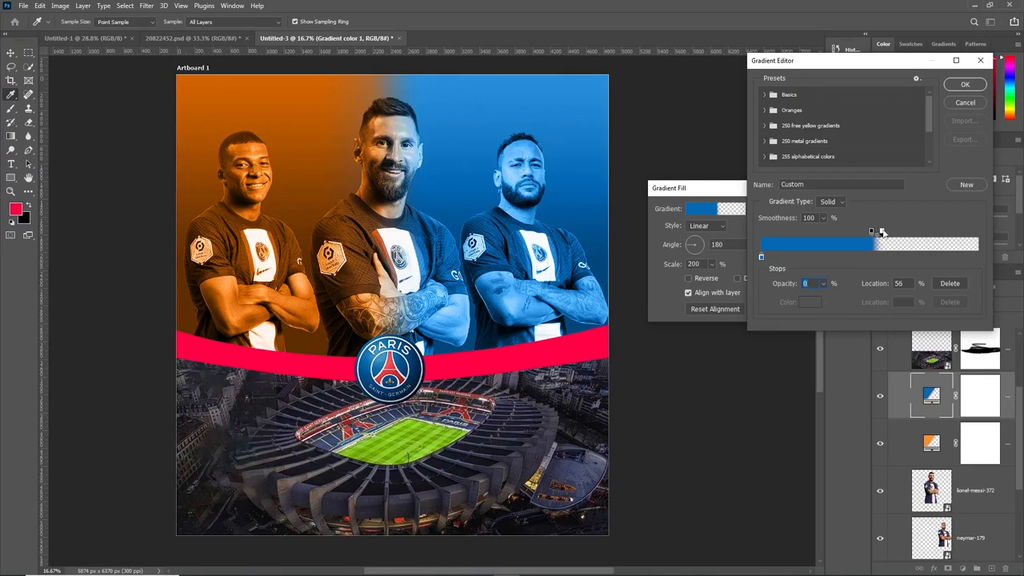
pyautogui.click(984, 87)
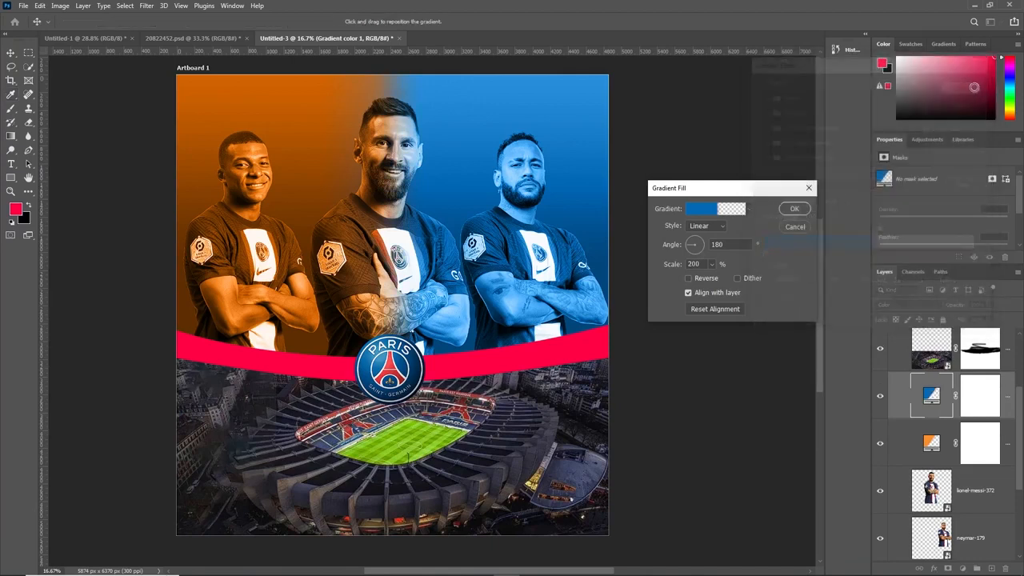
pyautogui.click(796, 210)
pyautogui.press('v')
# - Add a Hue/Saturation adjustment clipped to the Messi layer with Lightness +26, and invert its mask to black
pyautogui.click(904, 492)
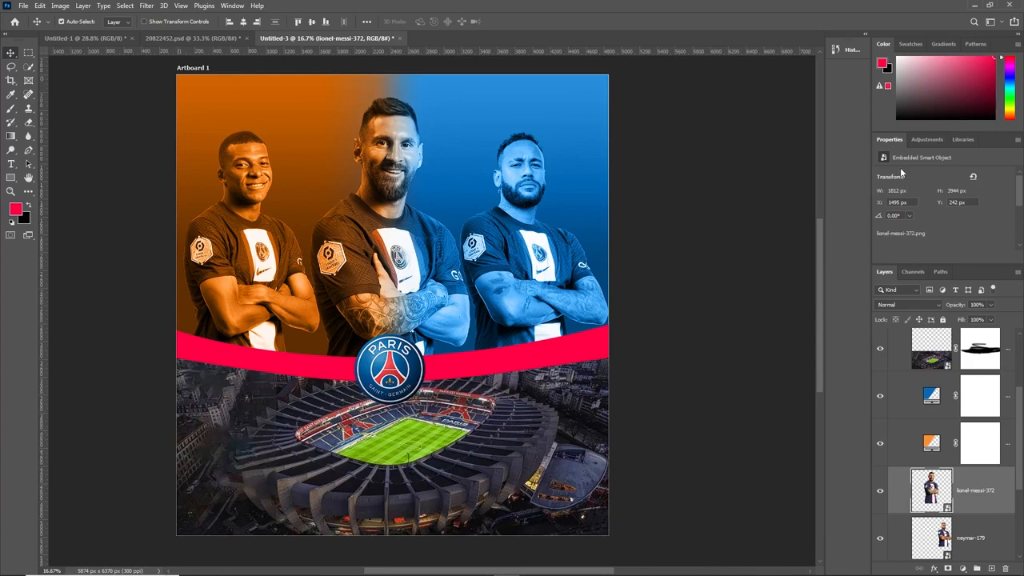
pyautogui.click(926, 140)
pyautogui.click(894, 178)
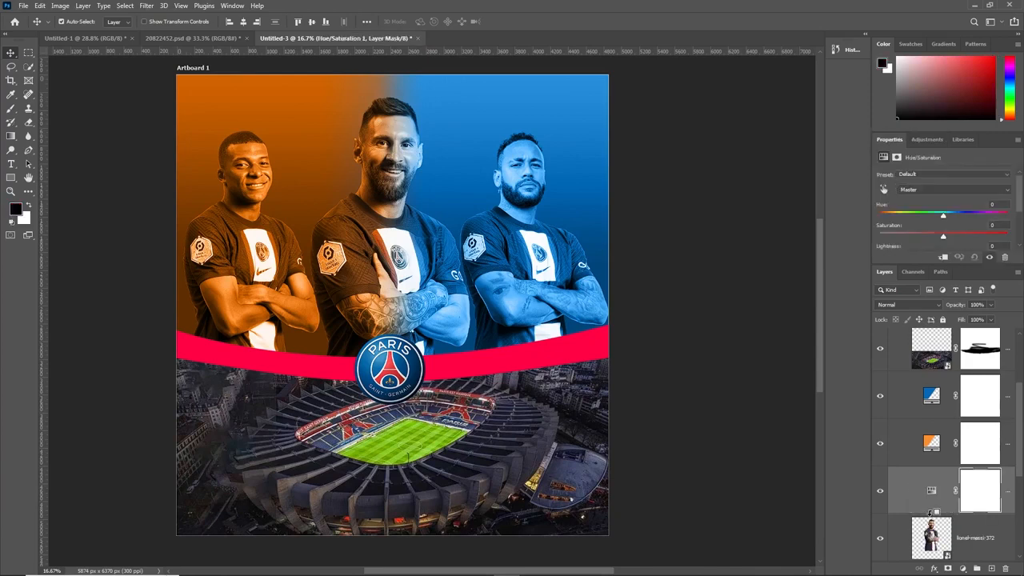
pyautogui.keyDown('alt'); pyautogui.click(931, 512); pyautogui.keyUp('alt')
pyautogui.scroll(-3, 945, 238)
pyautogui.moveTo(943, 232); pyautogui.dragTo(960, 232)
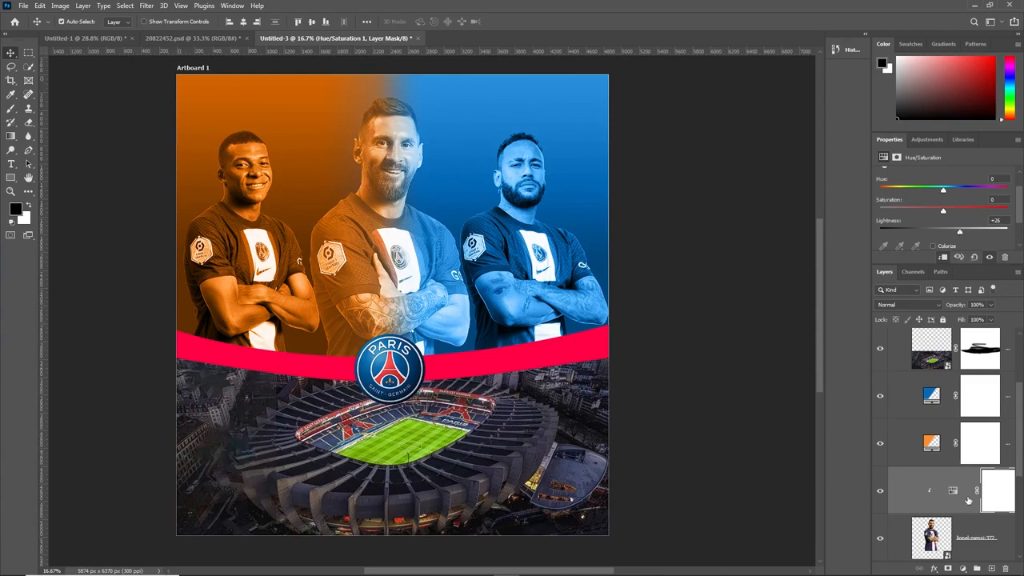
pyautogui.hotkey('ctrl', 'i')
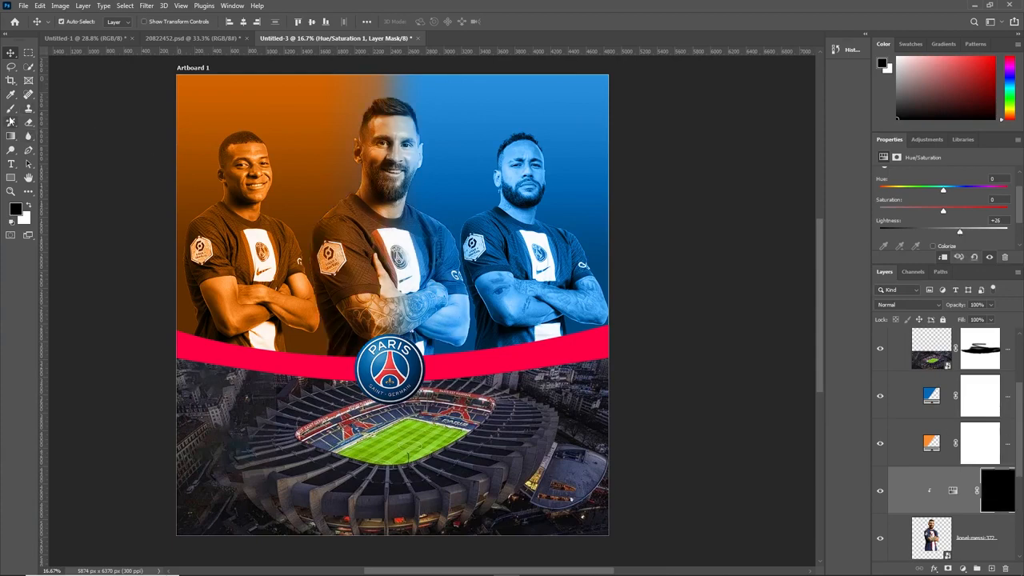
# - Paint white on the adjustment mask along the orange-lit edge of Messi's head, neck and shoulder with brush flow at 95%
pyautogui.click(10, 114)
pyautogui.scroll(3, 379, 144)
pyautogui.scroll(3, 336, 232)
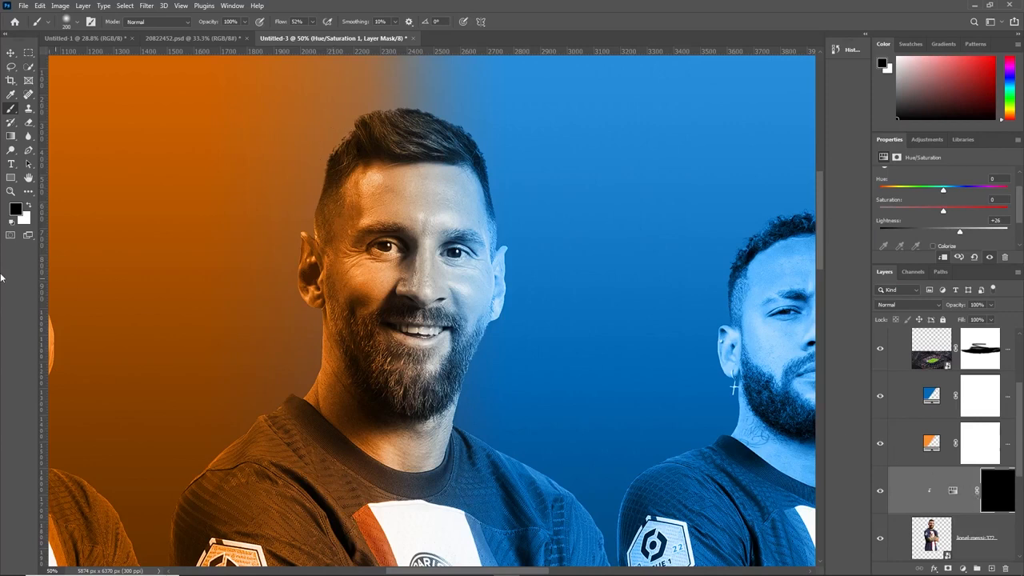
pyautogui.press('x')
pyautogui.moveTo(327, 144)
pyautogui.mouseDown()
pyautogui.moveTo(334, 194)
pyautogui.moveTo(318, 217)
pyautogui.moveTo(327, 338)
pyautogui.moveTo(288, 429)
pyautogui.mouseUp()
pyautogui.hotkey('ctrl', 'z')
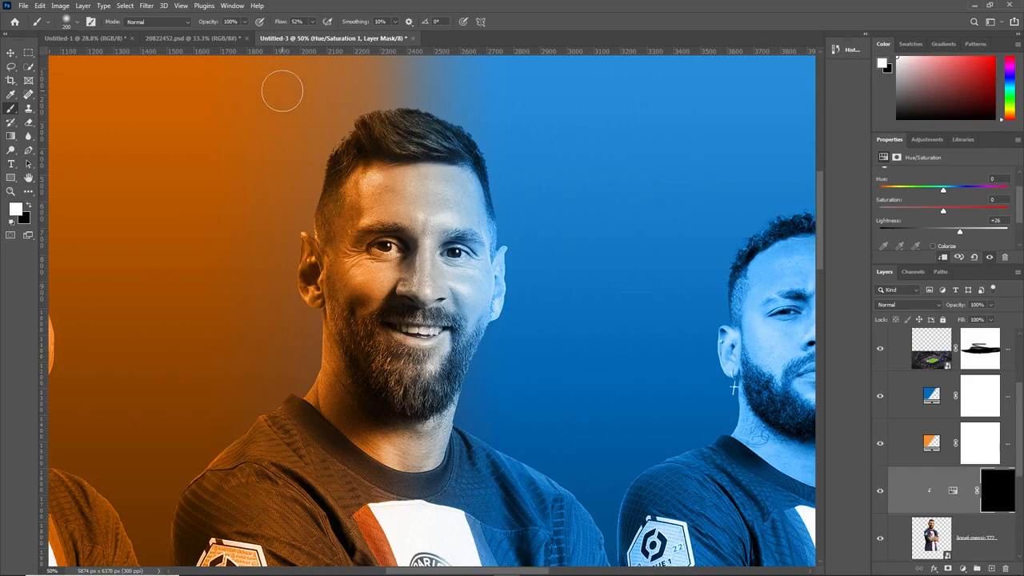
pyautogui.click(314, 22)
pyautogui.moveTo(314, 34); pyautogui.dragTo(335, 36)
pyautogui.click(349, 3)
pyautogui.scroll(3, 336, 237)
pyautogui.scroll(-3, 348, 221)
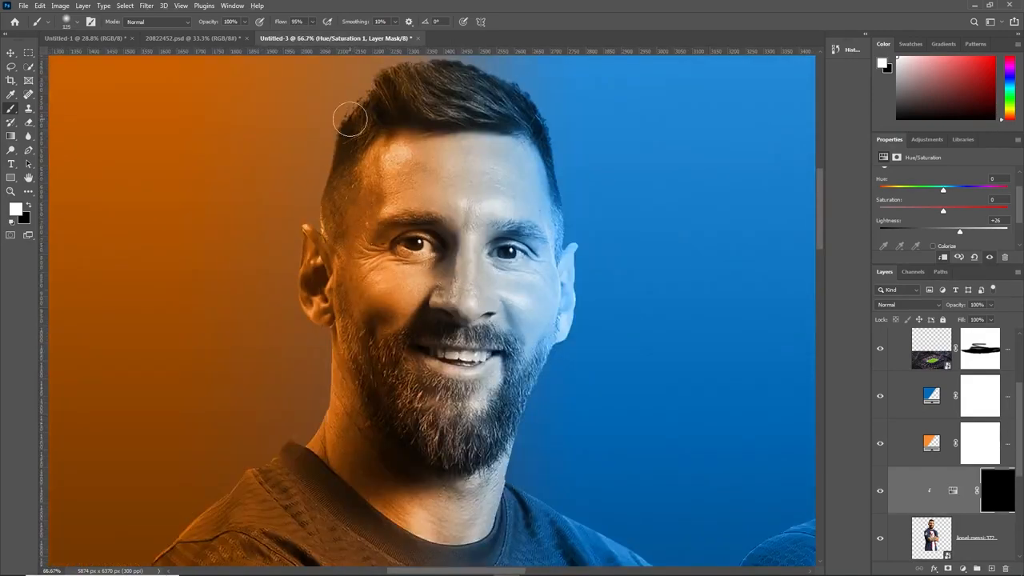
pyautogui.moveTo(326, 240)
pyautogui.mouseDown()
pyautogui.moveTo(320, 442)
pyautogui.moveTo(421, 293)
pyautogui.moveTo(259, 408)
pyautogui.mouseUp()
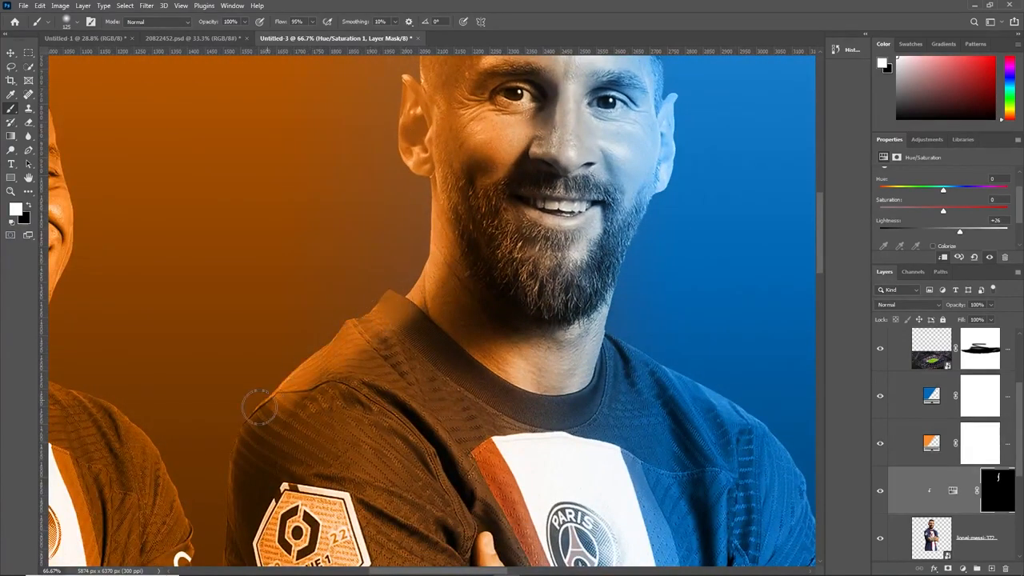
# - Set the adjustment to Hue +40, Saturation +3 and Lightness +31, and brighten Messi's orange-side shoulder and sleeve edge on its mask
pyautogui.moveTo(959, 236)
pyautogui.mouseDown()
pyautogui.moveTo(978, 234)
pyautogui.moveTo(962, 235)
pyautogui.mouseUp()
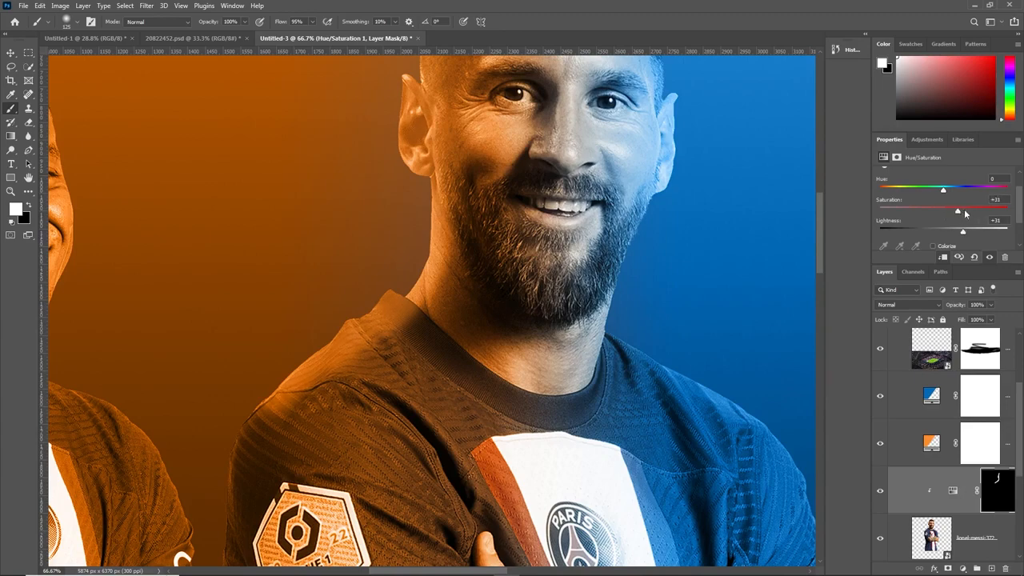
pyautogui.moveTo(959, 216); pyautogui.dragTo(968, 191)
pyautogui.moveTo(284, 490); pyautogui.dragTo(352, 336)
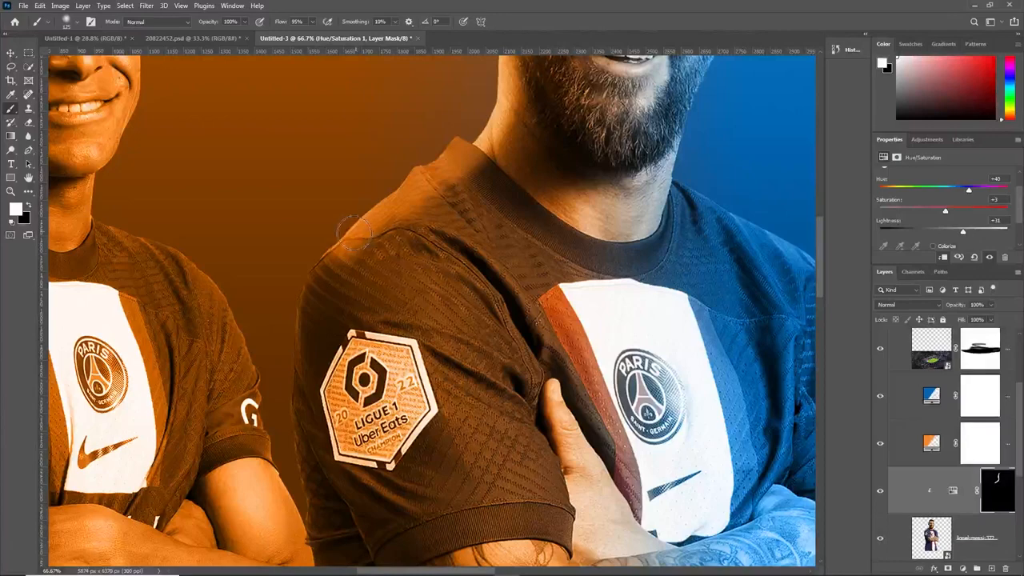
pyautogui.moveTo(360, 237); pyautogui.dragTo(304, 312)
pyautogui.moveTo(297, 434); pyautogui.dragTo(356, 211)
# - Enlarge the brush to 300 and paint a wider highlight on the mask down Messi's orange-side sleeve and torso
pyautogui.scroll(2, 353, 192)
pyautogui.press(']')
pyautogui.press(']')
pyautogui.press(']')
pyautogui.press(']')
pyautogui.press(']')
pyautogui.moveTo(357, 161)
pyautogui.mouseDown()
pyautogui.moveTo(324, 309)
pyautogui.moveTo(359, 464)
pyautogui.moveTo(389, 508)
pyautogui.mouseUp()
pyautogui.scroll(-3, 389, 509)
pyautogui.moveTo(405, 432)
pyautogui.mouseDown()
pyautogui.moveTo(400, 534)
pyautogui.moveTo(389, 365)
pyautogui.moveTo(366, 256)
pyautogui.moveTo(392, 296)
pyautogui.mouseUp()
pyautogui.scroll(-3, 361, 221)
pyautogui.scroll(2, 400, 184)
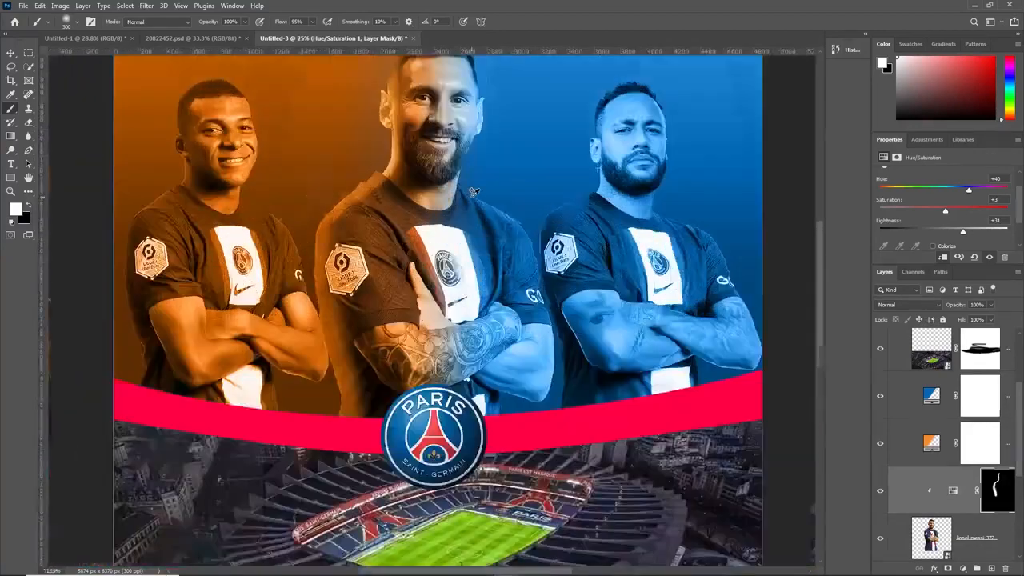
# - Paint white on the adjustment mask along the blue-lit edge of Messi's face, shoulder, sleeve and forearm
pyautogui.scroll(4, 460, 96)
pyautogui.moveTo(455, 95)
pyautogui.mouseDown()
pyautogui.moveTo(478, 204)
pyautogui.moveTo(462, 268)
pyautogui.moveTo(480, 308)
pyautogui.moveTo(546, 374)
pyautogui.moveTo(568, 500)
pyautogui.mouseUp()
pyautogui.scroll(-3, 567, 500)
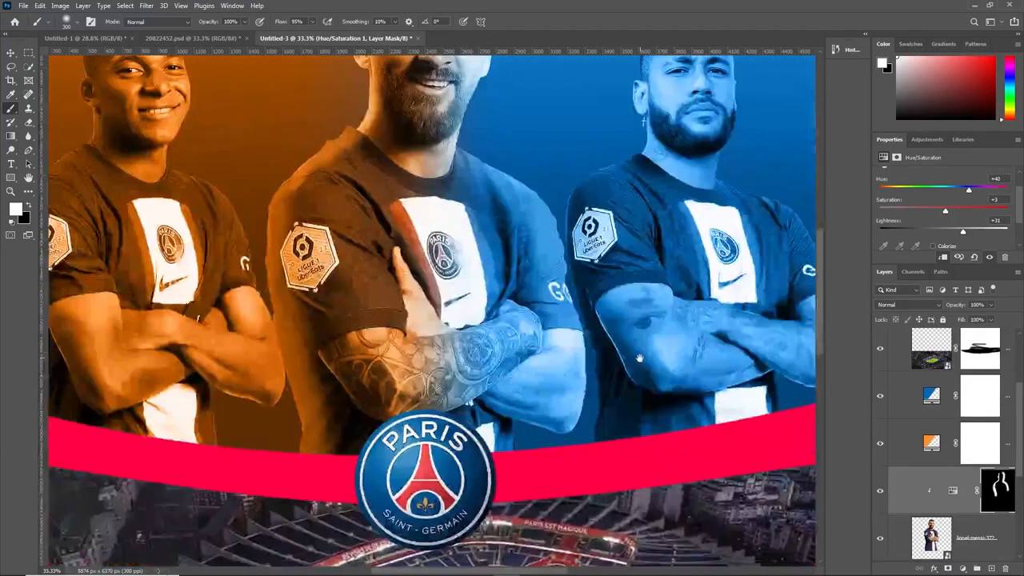
pyautogui.moveTo(584, 328)
pyautogui.mouseDown()
pyautogui.moveTo(584, 421)
pyautogui.moveTo(551, 432)
pyautogui.mouseUp()
pyautogui.scroll(-2, 520, 172)
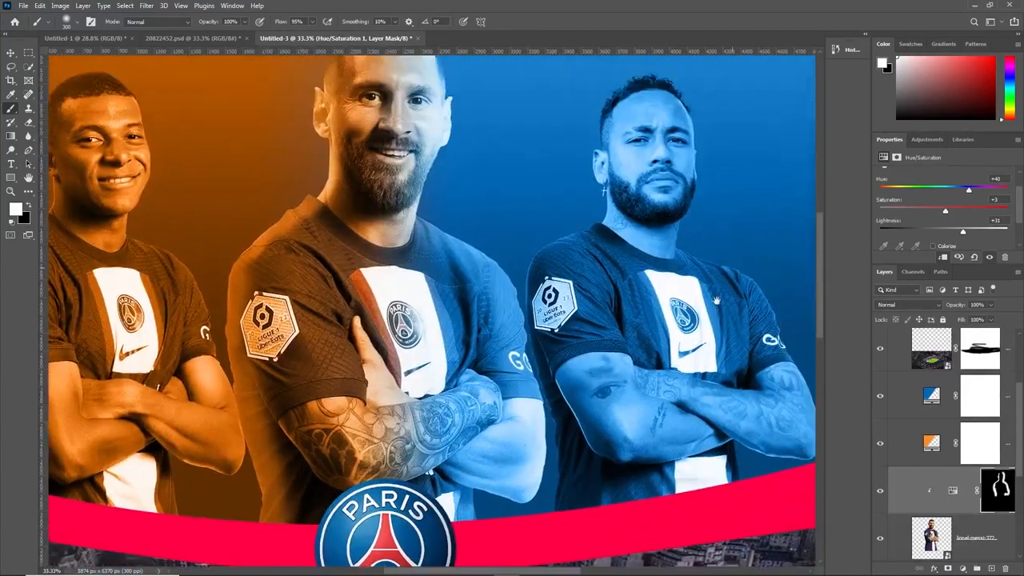
pyautogui.scroll(1, 476, 150)
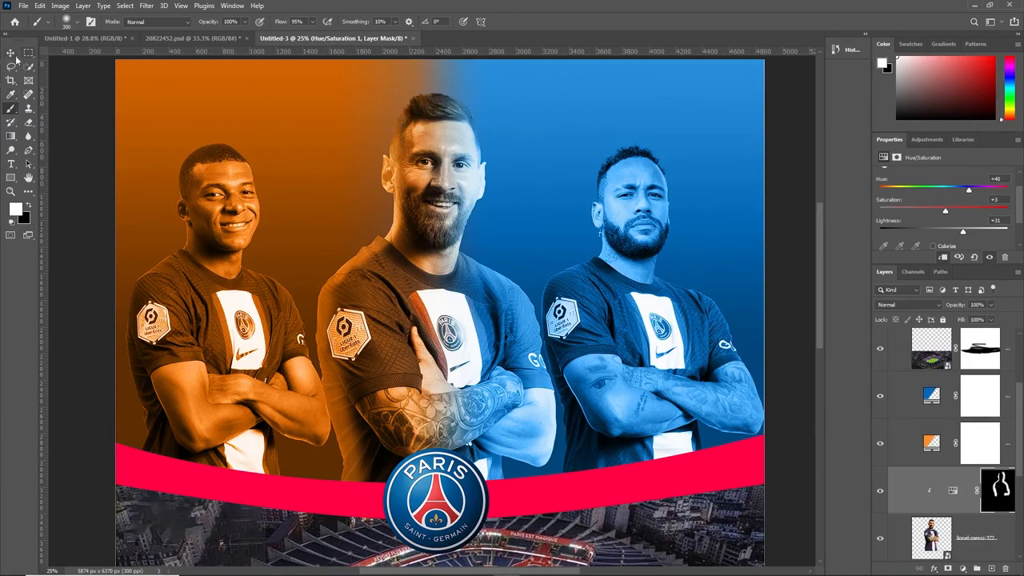
# - Add a new empty layer above the blue gradient Layer 2 and below the Mbappé layer
pyautogui.press('v')
pyautogui.scroll(-1, 368, 272)
pyautogui.scroll(1, 548, 316)
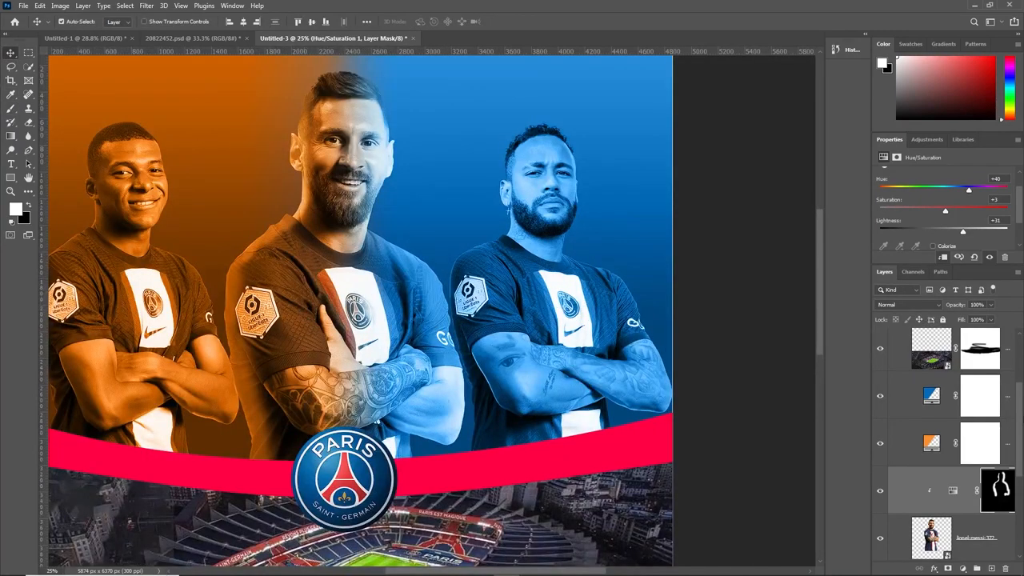
pyautogui.scroll(-3, 933, 487)
pyautogui.click(925, 518)
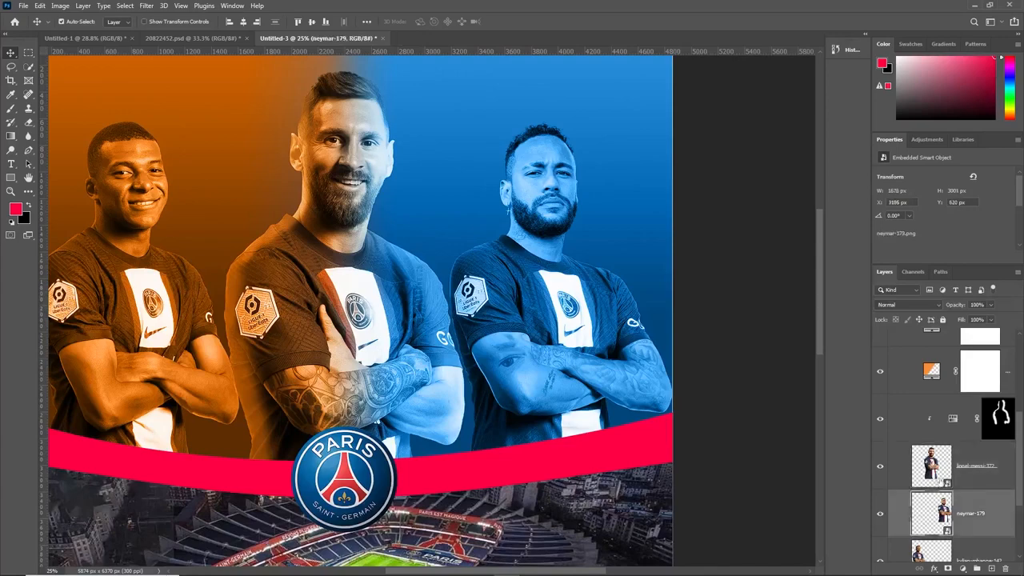
pyautogui.scroll(-2, 941, 483)
pyautogui.click(962, 484)
pyautogui.click(969, 529)
pyautogui.click(990, 568)
# - Set the foreground color to white for painting with the Brush tool on Layer 3
pyautogui.click(11, 110)
pyautogui.scroll(-2, 233, 169)
pyautogui.scroll(2, 164, 200)
pyautogui.click(18, 211)
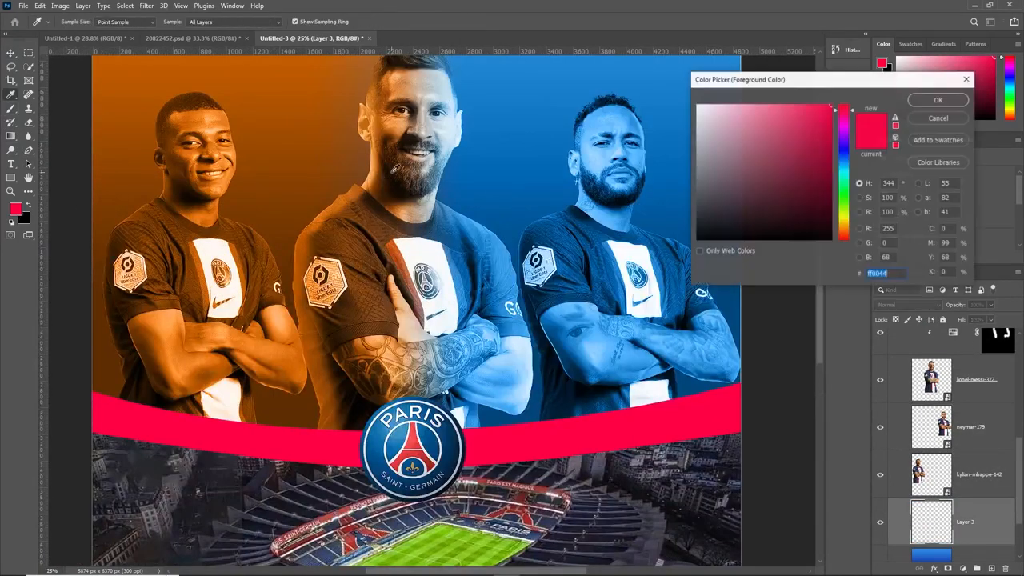
pyautogui.moveTo(709, 116); pyautogui.dragTo(689, 93)
pyautogui.click(938, 100)
pyautogui.press('b')
pyautogui.scroll(-2, 480, 280)
pyautogui.scroll(2, 429, 253)
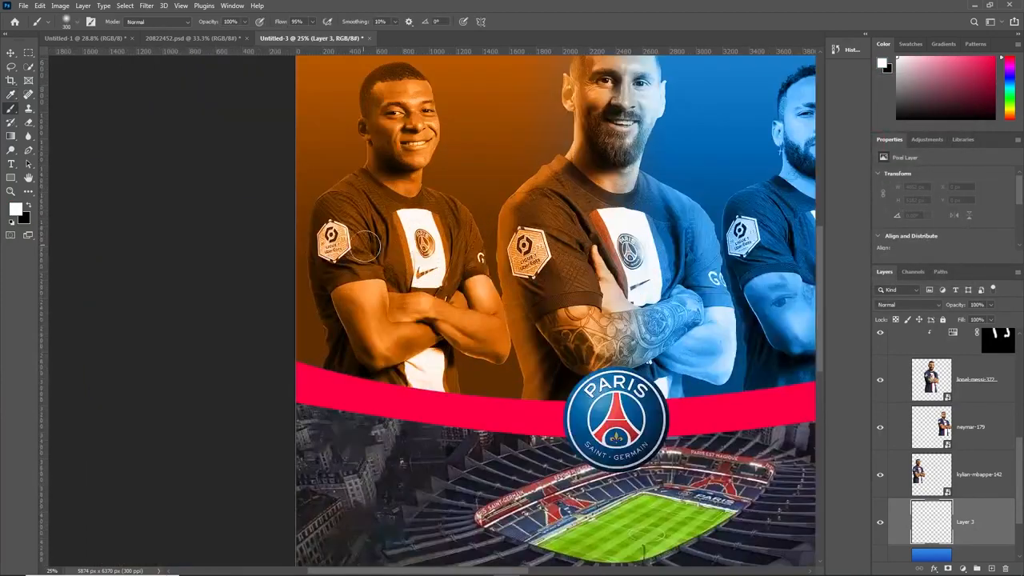
# - Enlarge the brush to 1500 and paint a soft white glow behind Mbappé's head and torso on Layer 3
pyautogui.press(']')
pyautogui.press(']')
pyautogui.press(']')
pyautogui.press(']')
pyautogui.press(']')
pyautogui.press(']')
pyautogui.press(']')
pyautogui.click(395, 234)
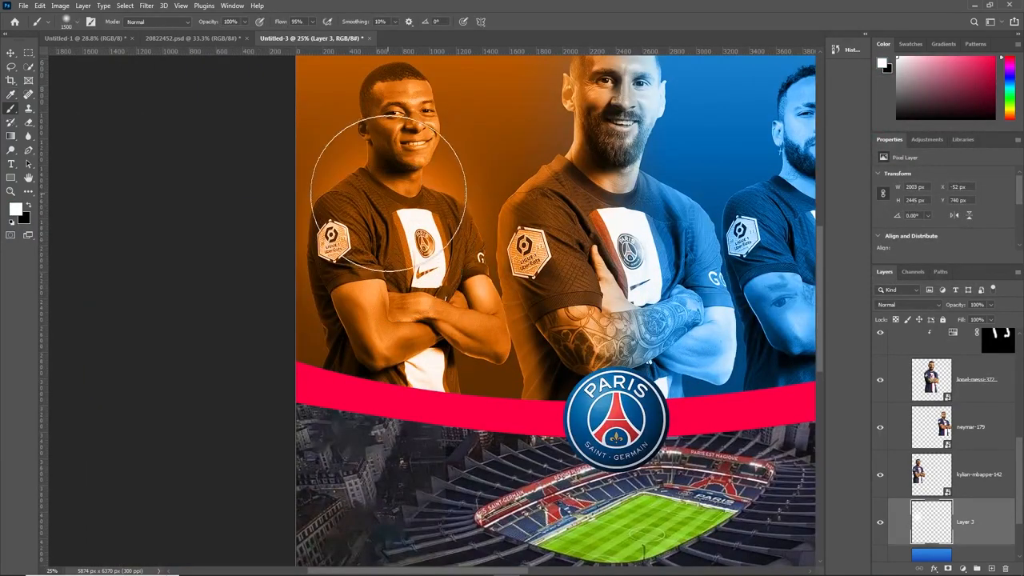
pyautogui.click(392, 176)
pyautogui.scroll(-2, 429, 305)
pyautogui.scroll(2, 537, 199)
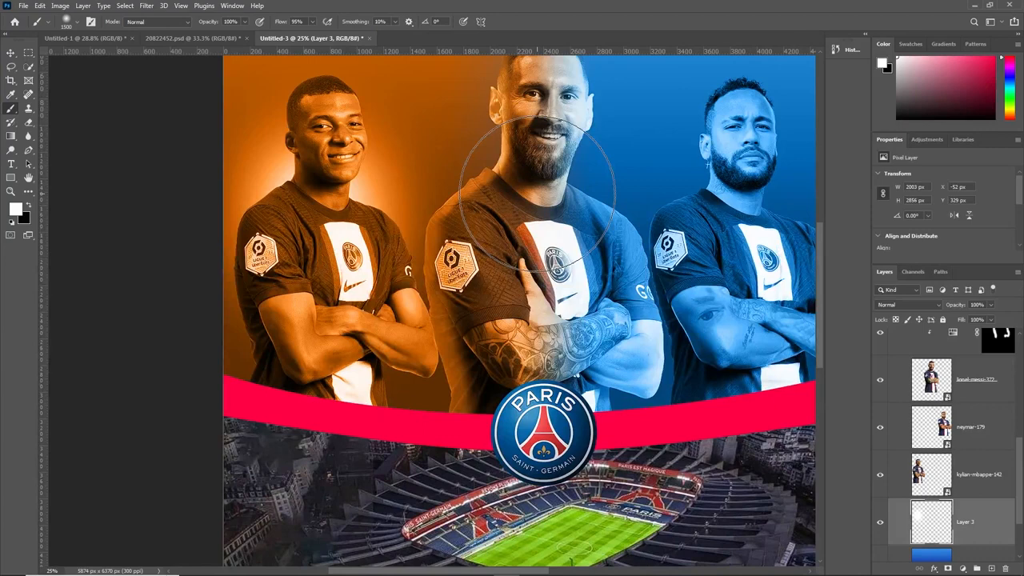
# - Enlarge the brush to about 2300 and paint a large soft white glow behind Messi's torso
pyautogui.press(']')
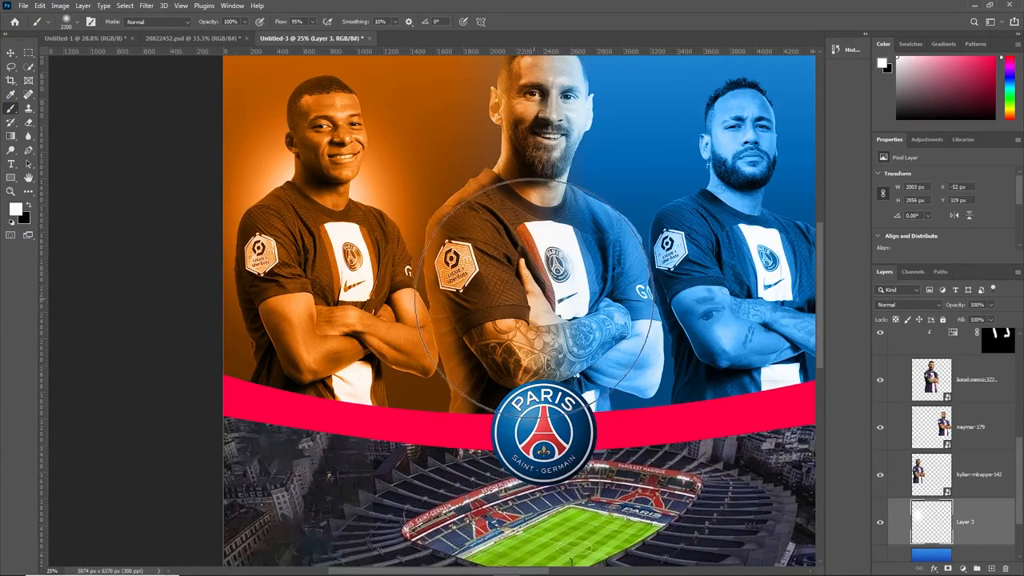
pyautogui.press(']')
pyautogui.click(531, 284)
# - Paint a white glow behind Messi's head with a smaller brush, undoing the extra dab made at size 1300
pyautogui.scroll(3, 525, 216)
pyautogui.press('[')
pyautogui.press('[')
pyautogui.click(535, 181)
pyautogui.press('[')
pyautogui.press('[')
pyautogui.press('[')
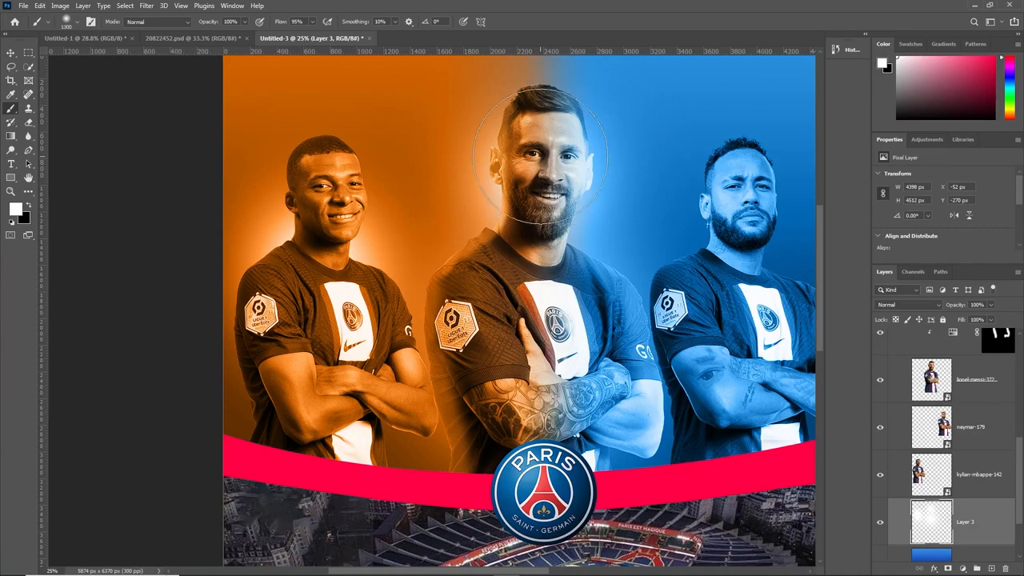
pyautogui.click(541, 158)
pyautogui.hotkey('ctrl', 'z')
# - Paint a large soft white glow behind Neymar's torso with an enlarged brush on Layer 3
pyautogui.hscroll(5, 640, 336)
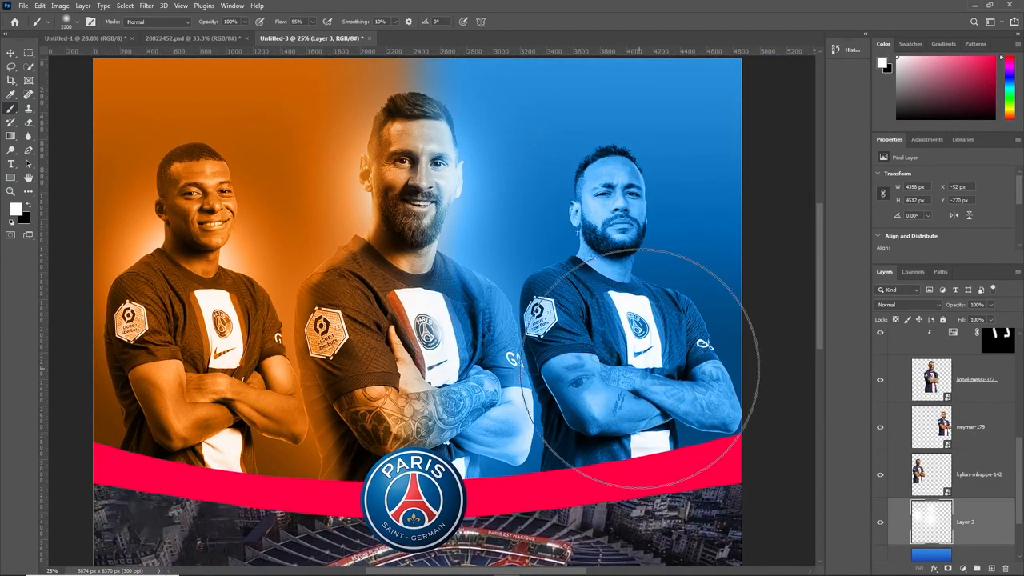
pyautogui.press(']')
pyautogui.press(']')
pyautogui.press(']')
pyautogui.press(']')
pyautogui.press(']')
pyautogui.press(']')
pyautogui.press(']')
pyautogui.press(']')
pyautogui.press(']')
pyautogui.press(']')
pyautogui.press(']')
pyautogui.press(']')
pyautogui.click(618, 359)
# - Reduce the brush to 1500 and paint white glows around Neymar's head and behind the top of Messi's head
pyautogui.press('[')
pyautogui.press('[')
pyautogui.press('[')
pyautogui.press('[')
pyautogui.press('[')
pyautogui.press('[')
pyautogui.press('[')
pyautogui.press('[')
pyautogui.press('[')
pyautogui.press('[')
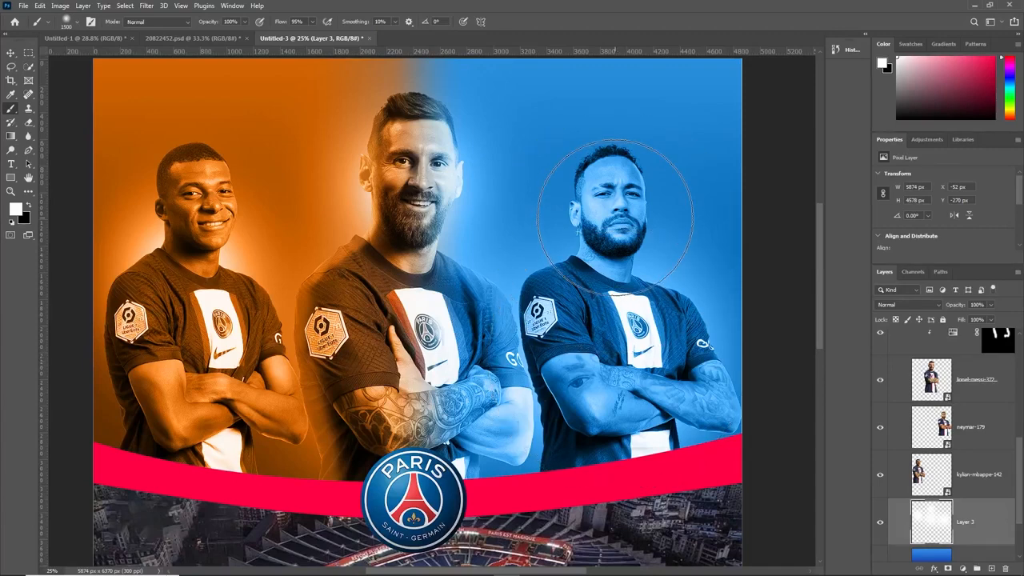
pyautogui.click(615, 203)
pyautogui.moveTo(466, 180); pyautogui.dragTo(423, 72)
pyautogui.hotkey('ctrl', '-')
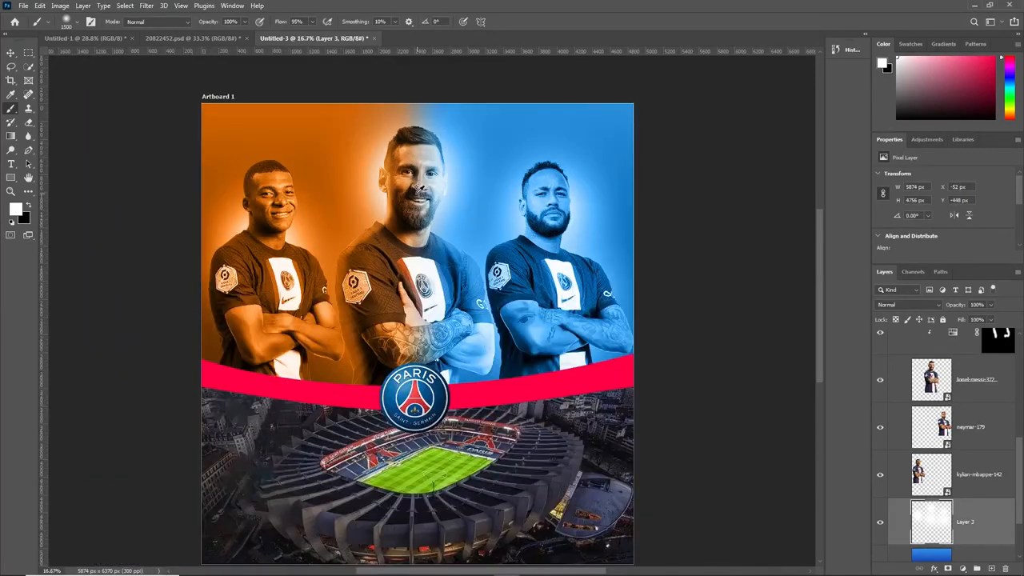
# - Apply the Camera Raw Filter to the stadium layer with Temperature -34, slightly lower exposure and higher vibrance
pyautogui.click(11, 54)
pyautogui.scroll(-1, 400, 416)
pyautogui.click(391, 429)
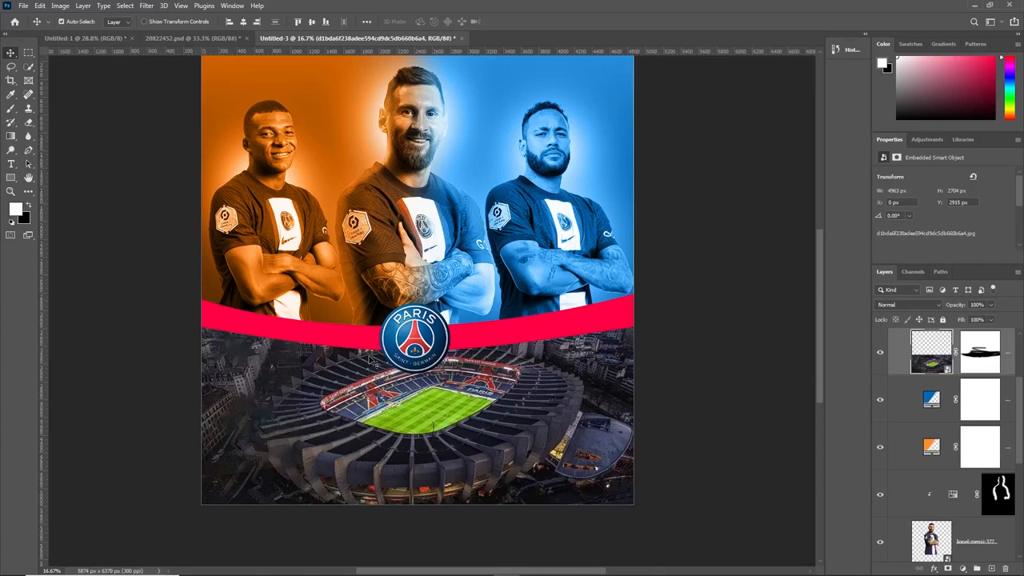
pyautogui.click(145, 6)
pyautogui.click(170, 86)
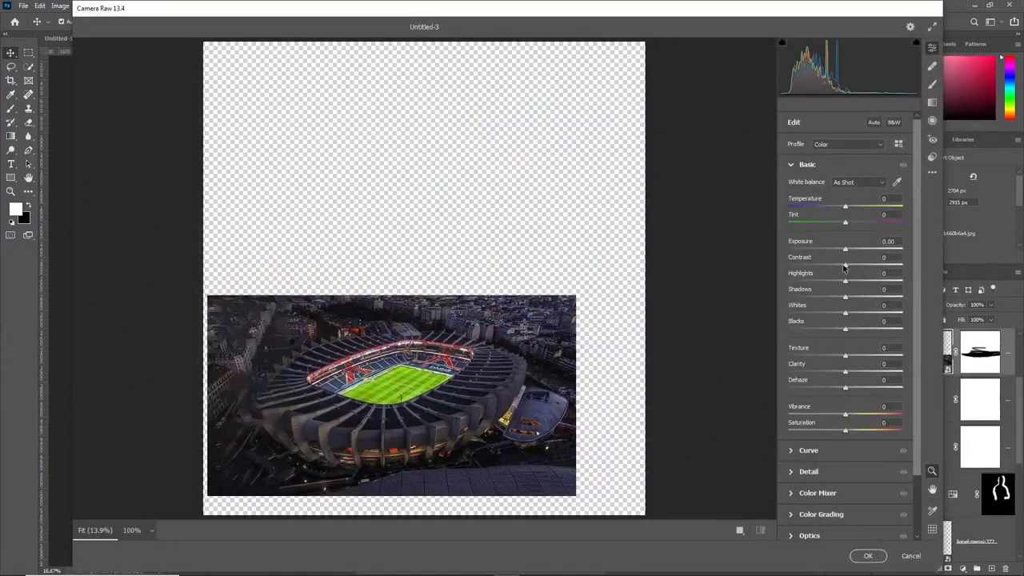
pyautogui.moveTo(844, 206); pyautogui.dragTo(828, 211)
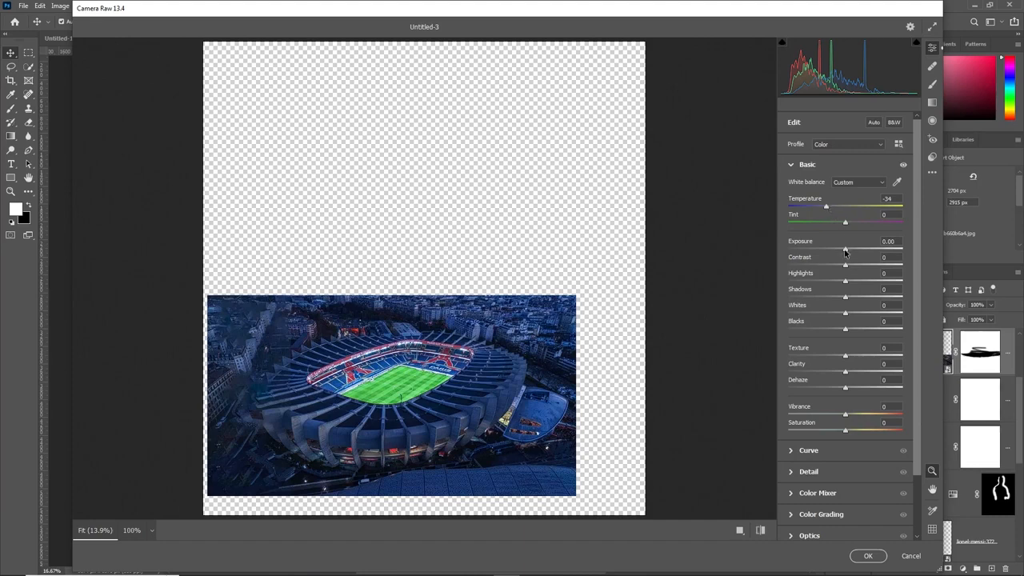
pyautogui.moveTo(844, 251); pyautogui.dragTo(838, 251)
pyautogui.moveTo(845, 414); pyautogui.dragTo(872, 414)
pyautogui.click(867, 555)
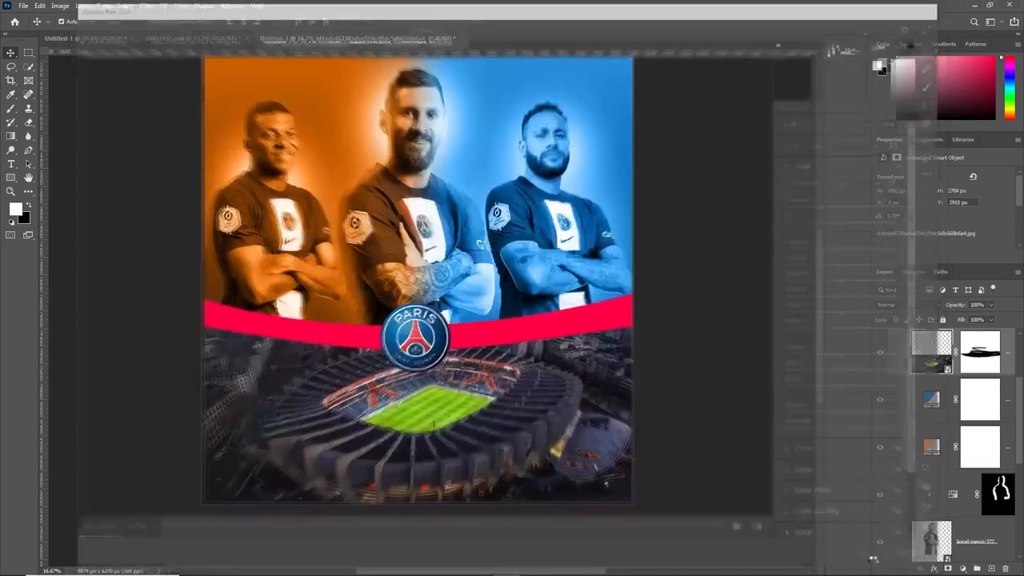
pyautogui.scroll(1, 558, 524)
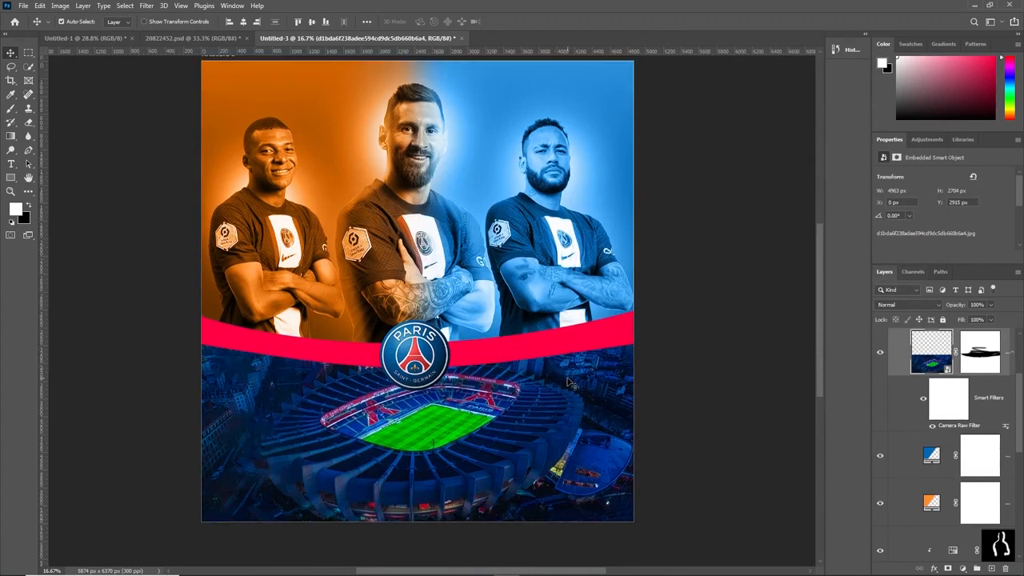
# - Add a white text layer above Messi's head reading "LEO ME"
pyautogui.scroll(1, 569, 384)
pyautogui.click(11, 164)
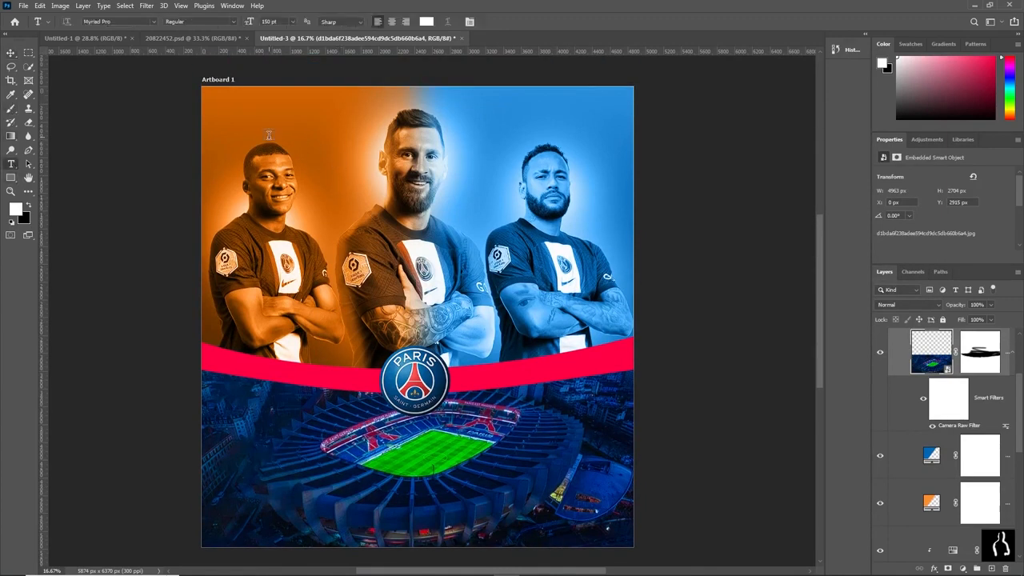
pyautogui.click(397, 103)
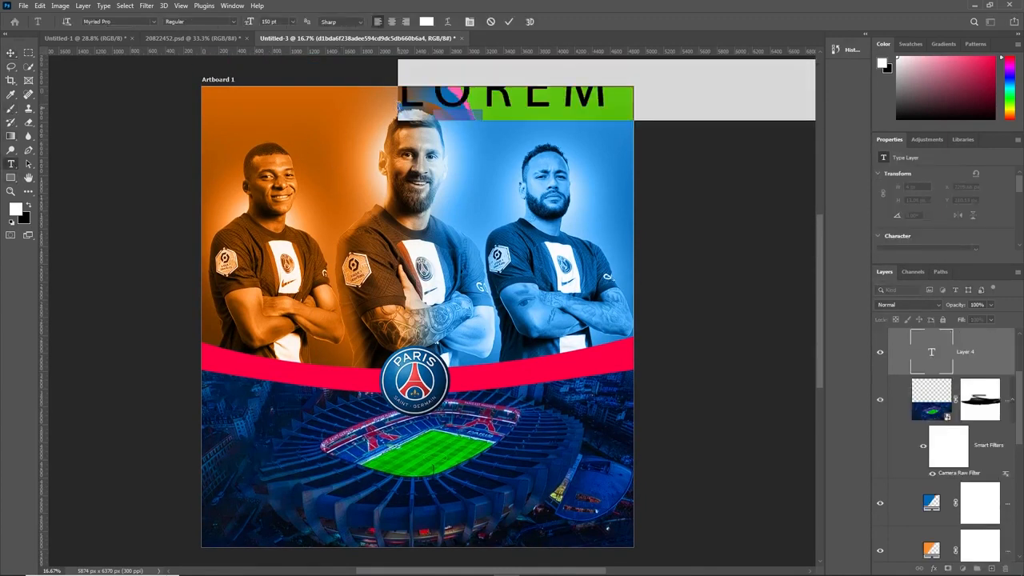
pyautogui.write('L')
pyautogui.scroll(1, 451, 168)
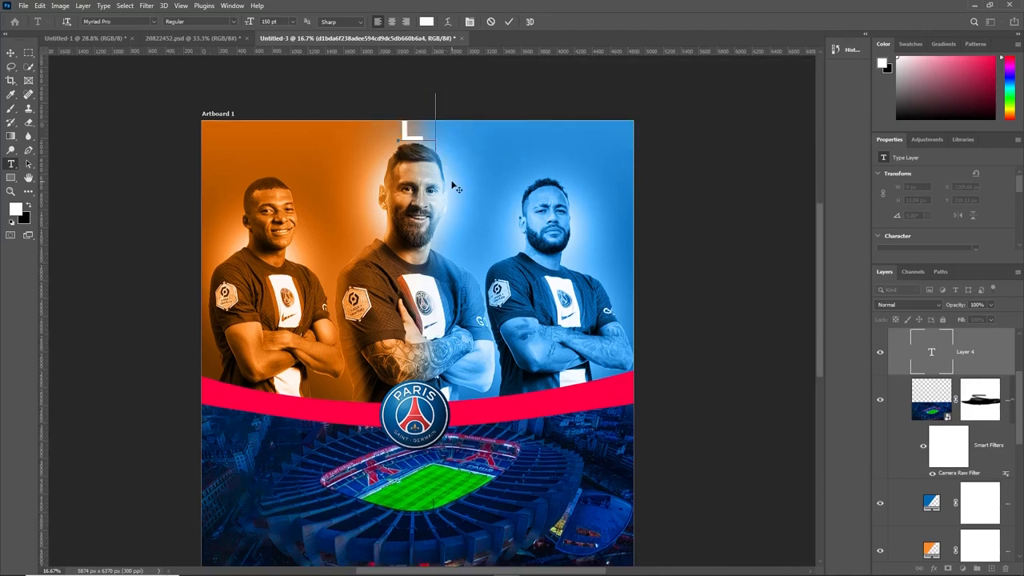
pyautogui.write('EO ME')
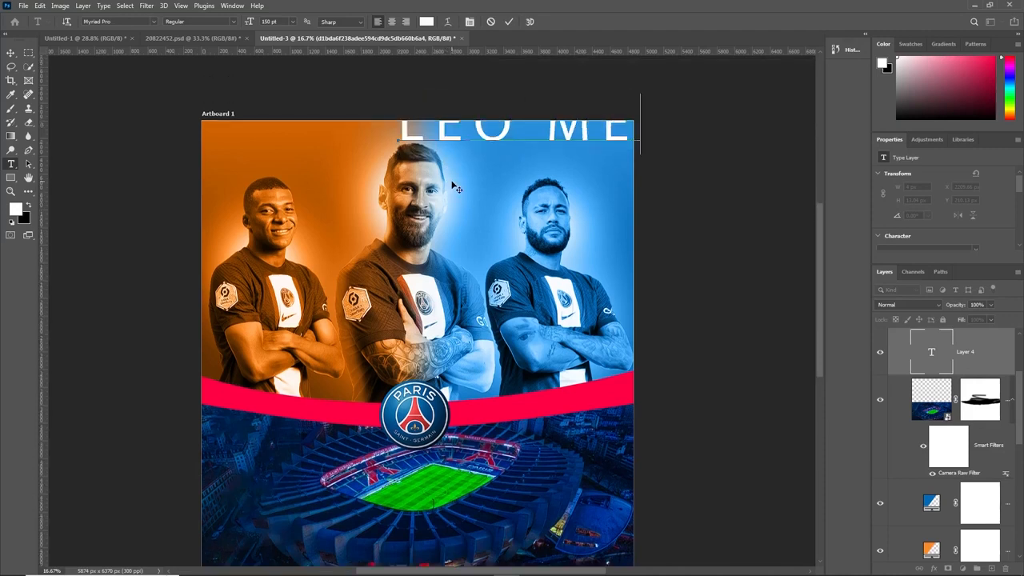
# - Set the text above Messi to the Headliner No. 45 font with tracking 0
pyautogui.hotkey('ctrl', 't')
pyautogui.hotkey('ctrl', 'a')
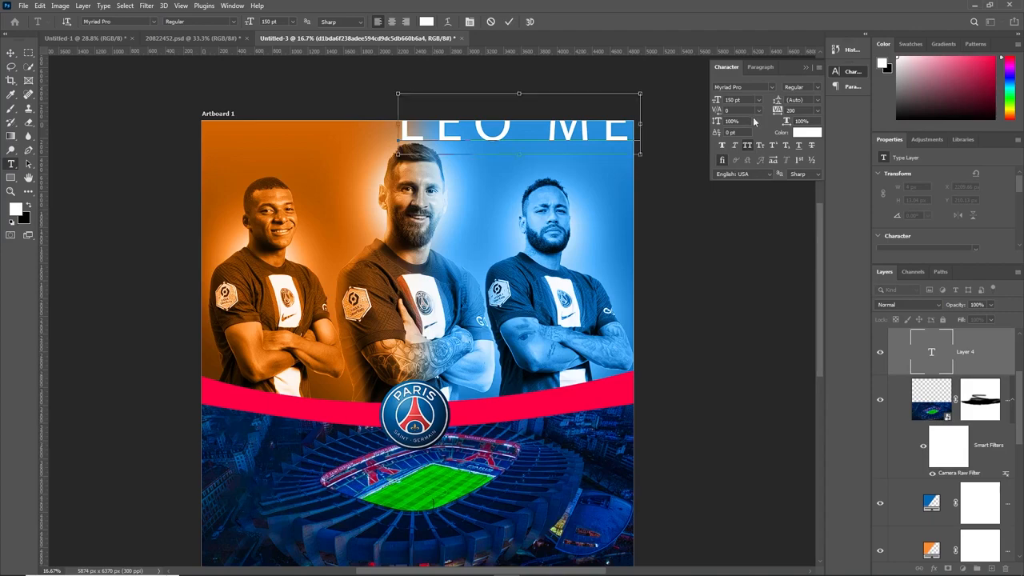
pyautogui.click(771, 86)
pyautogui.scroll(8, 842, 150)
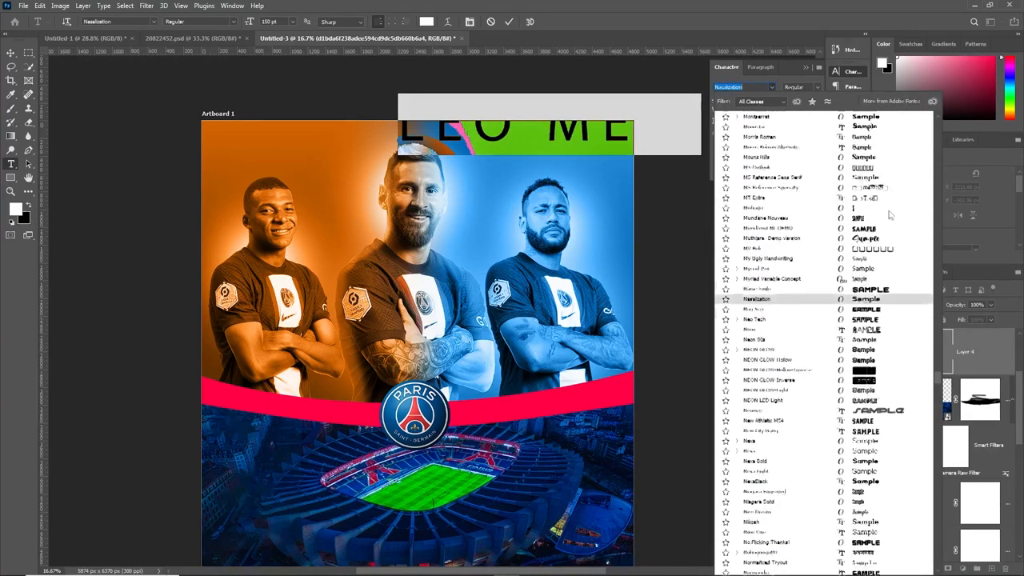
pyautogui.moveTo(938, 376); pyautogui.dragTo(937, 102)
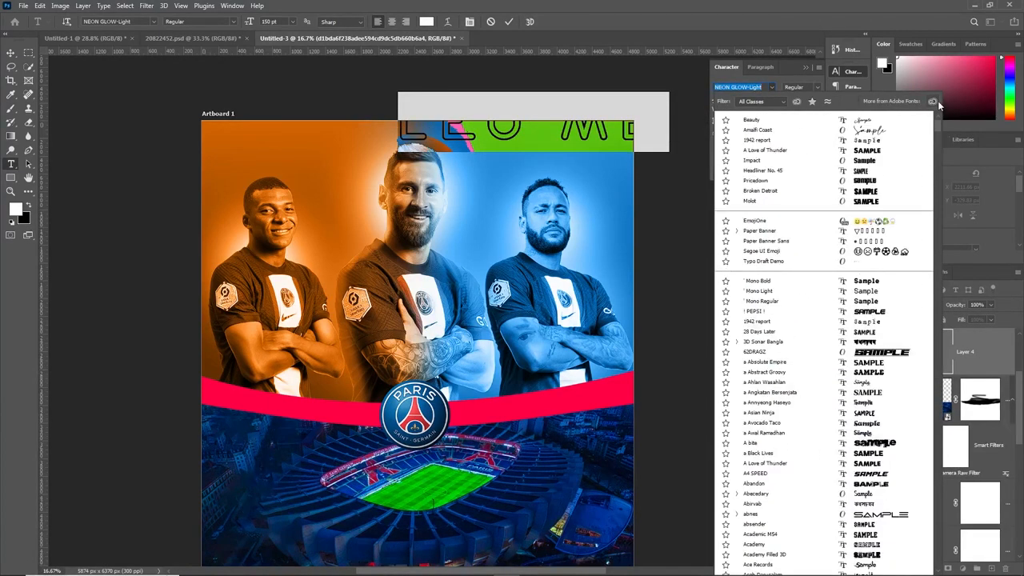
pyautogui.click(862, 170)
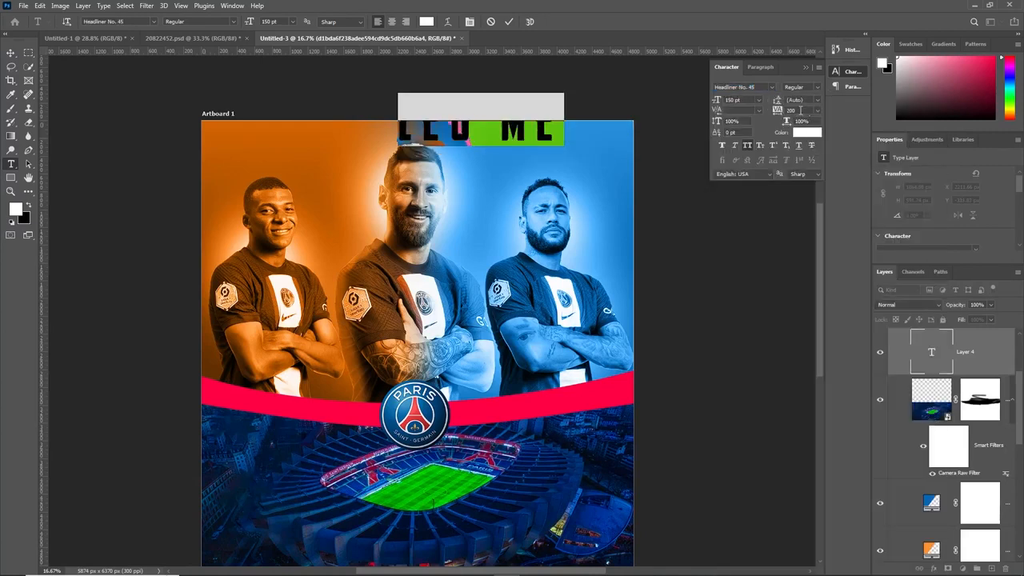
pyautogui.press('Return')
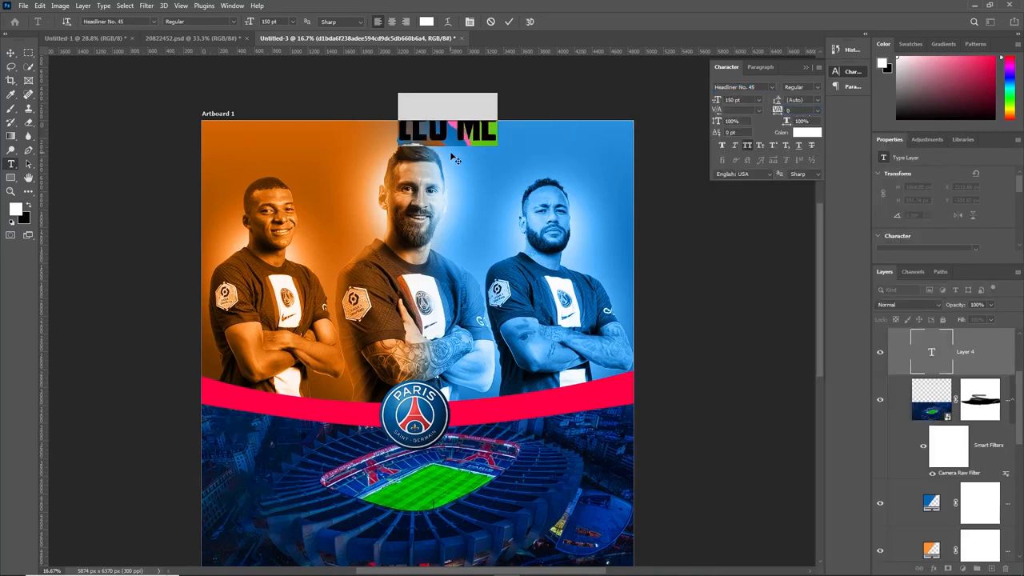
pyautogui.click(508, 22)
# - Scale the "LEO ME" text to about 44.8% and place it just above Messi's head
pyautogui.hotkey('ctrl', 't')
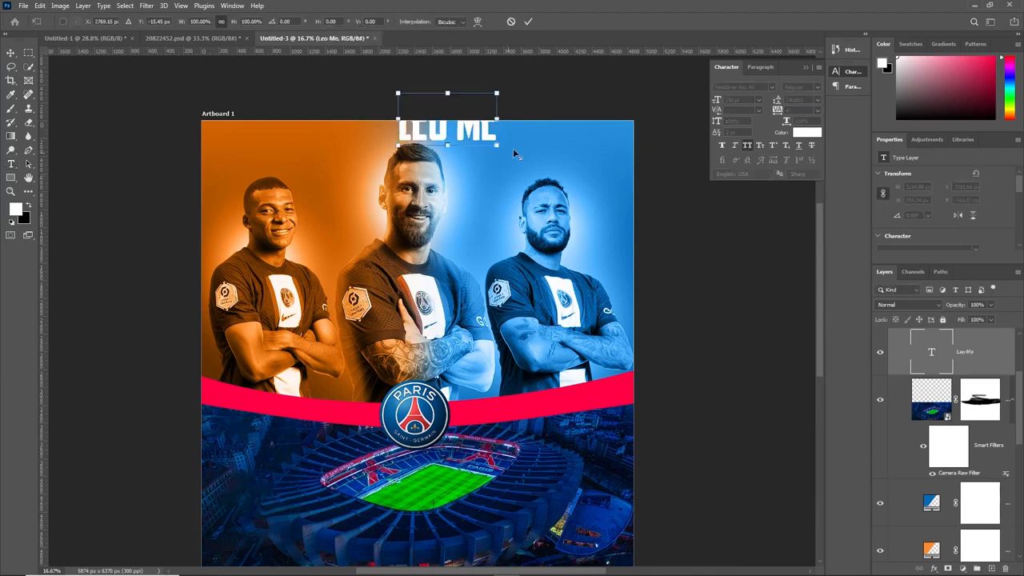
pyautogui.moveTo(496, 144); pyautogui.dragTo(428, 144)
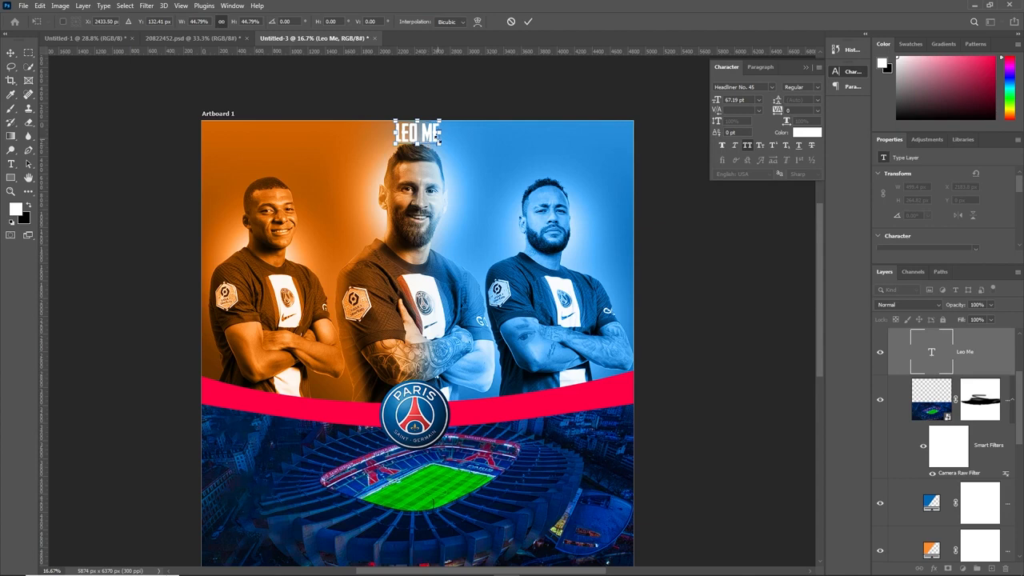
pyautogui.press('Return')
# - Complete the text to read "LEO MESSI" and center it over Messi's head
pyautogui.click(432, 132)
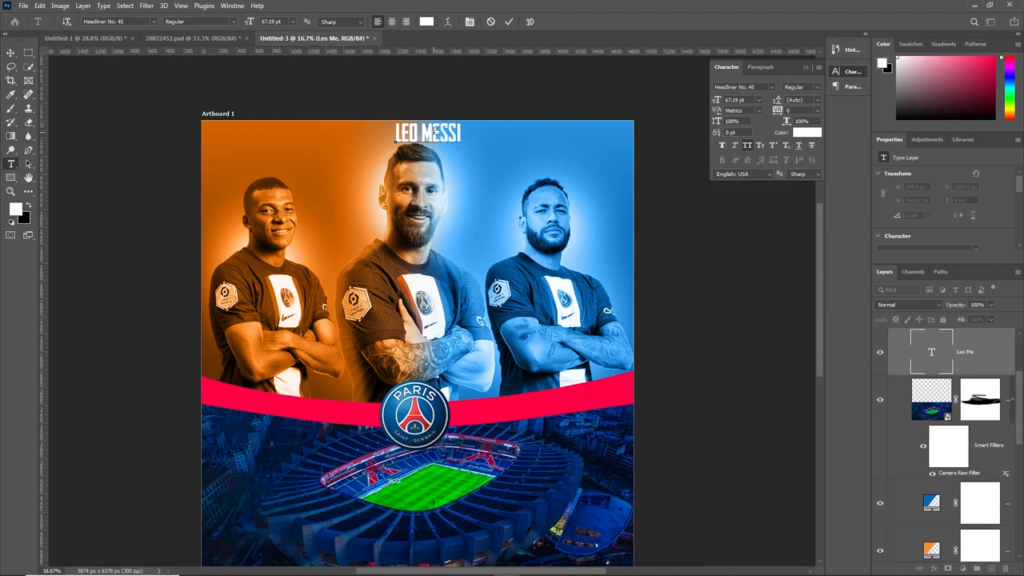
pyautogui.click(508, 22)
pyautogui.hotkey('ctrl', 't')
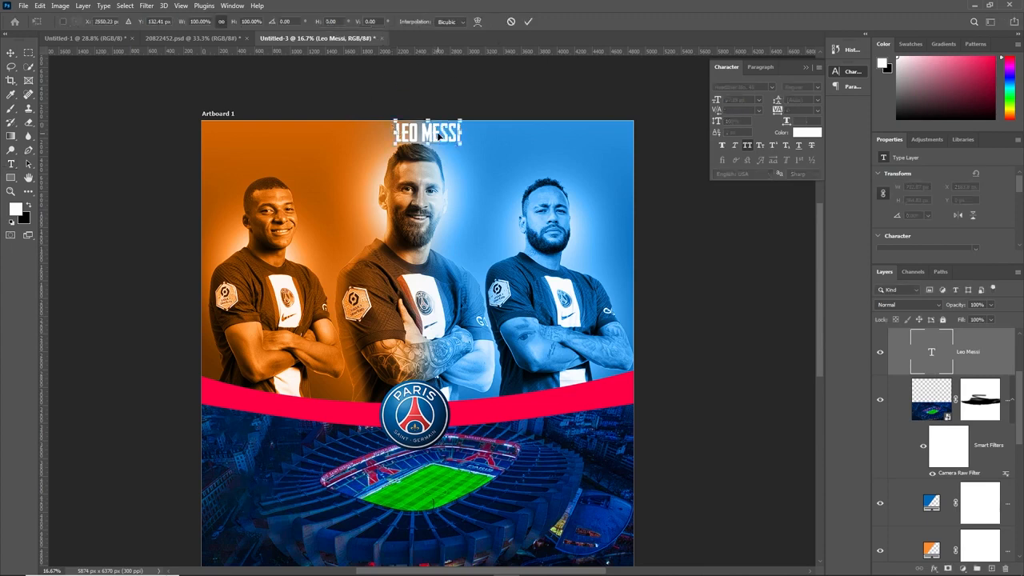
pyautogui.moveTo(440, 136); pyautogui.dragTo(426, 135)
pyautogui.press('Return')
# - Duplicate the "LEO MESSI" text twice, placing one copy above Mbappé's head and one above Neymar's
pyautogui.press('v')
pyautogui.moveTo(417, 136); pyautogui.dragTo(250, 168)
pyautogui.moveTo(270, 168)
pyautogui.mouseDown()
pyautogui.moveTo(552, 168)
pyautogui.moveTo(287, 171)
pyautogui.mouseUp()
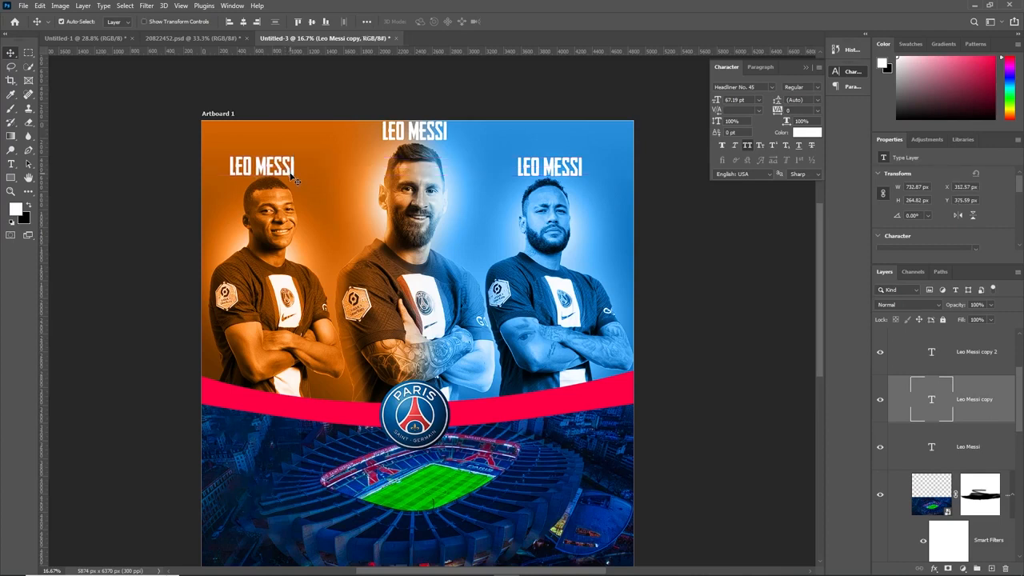
# - Replace the text copy above Mbappé's head with "MBAPPE"
pyautogui.doubleClick(290, 170)
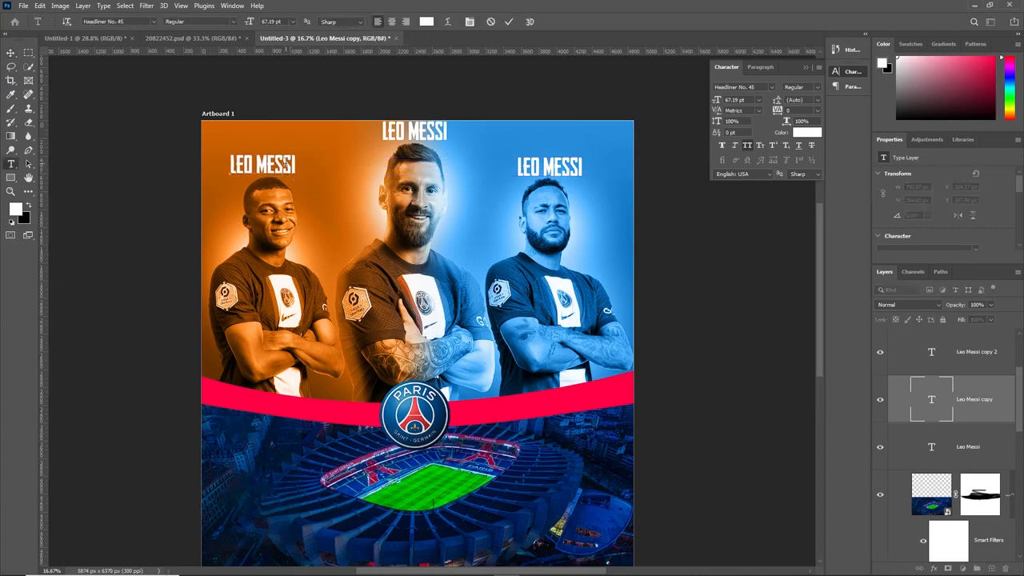
pyautogui.press('BackSpace')
pyautogui.write('MBAPPE')
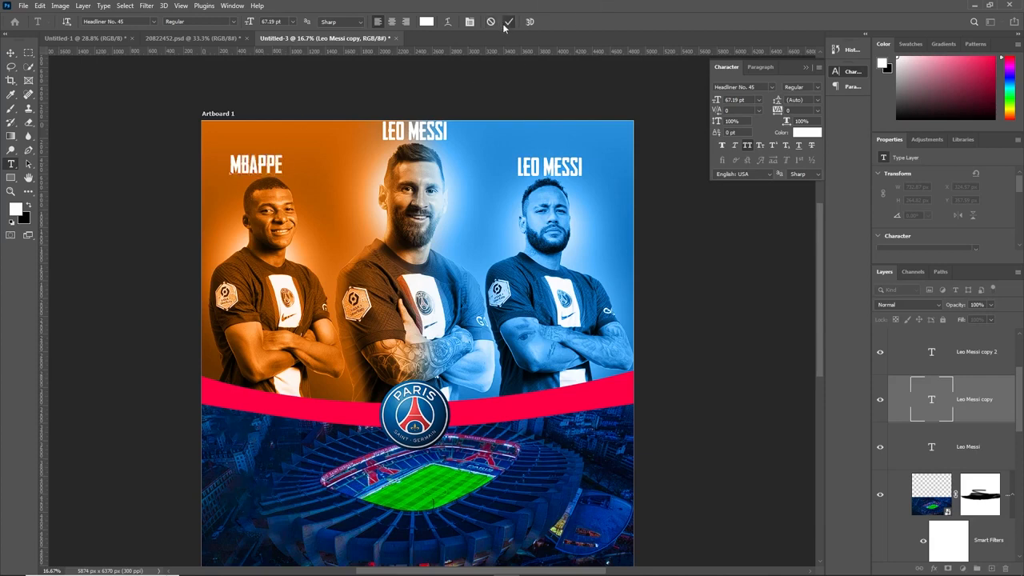
pyautogui.click(507, 22)
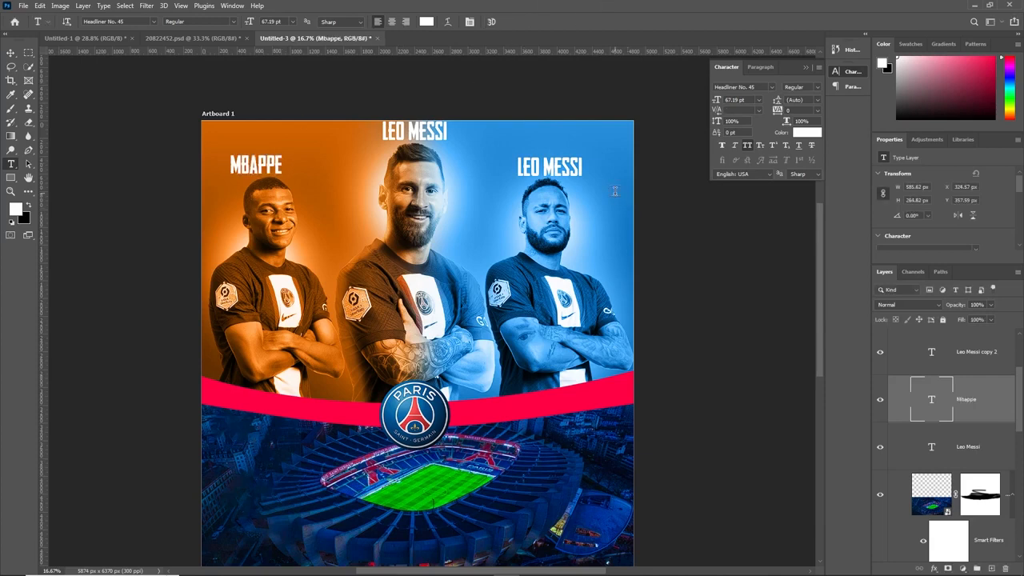
# - Replace the text copy above Neymar's head with "NEYMAR JR"
pyautogui.click(583, 167)
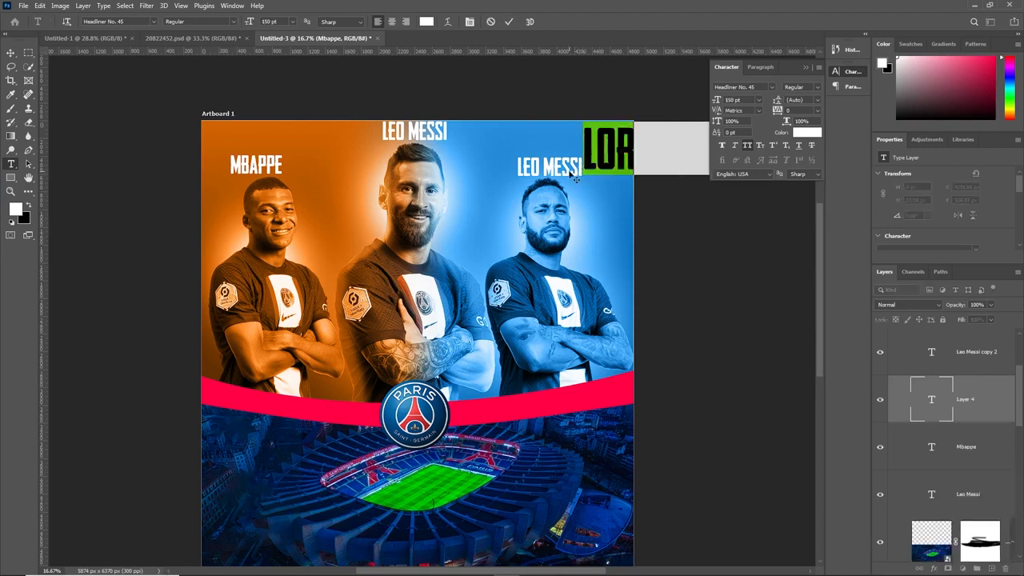
pyautogui.click(491, 22)
pyautogui.tripleClick(561, 166)
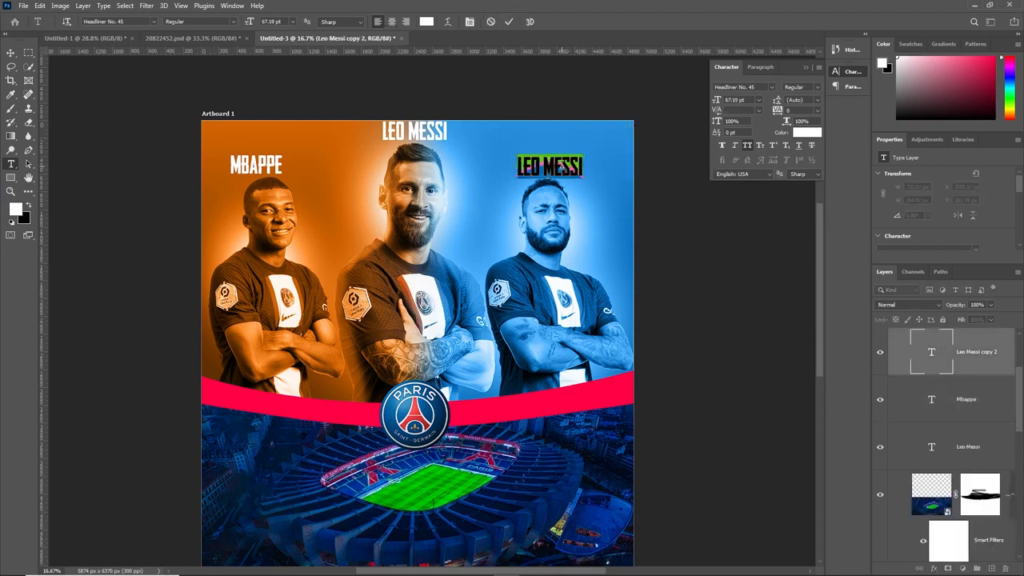
pyautogui.write('M')
pyautogui.press('BackSpace')
pyautogui.write('NEYMAR JR')
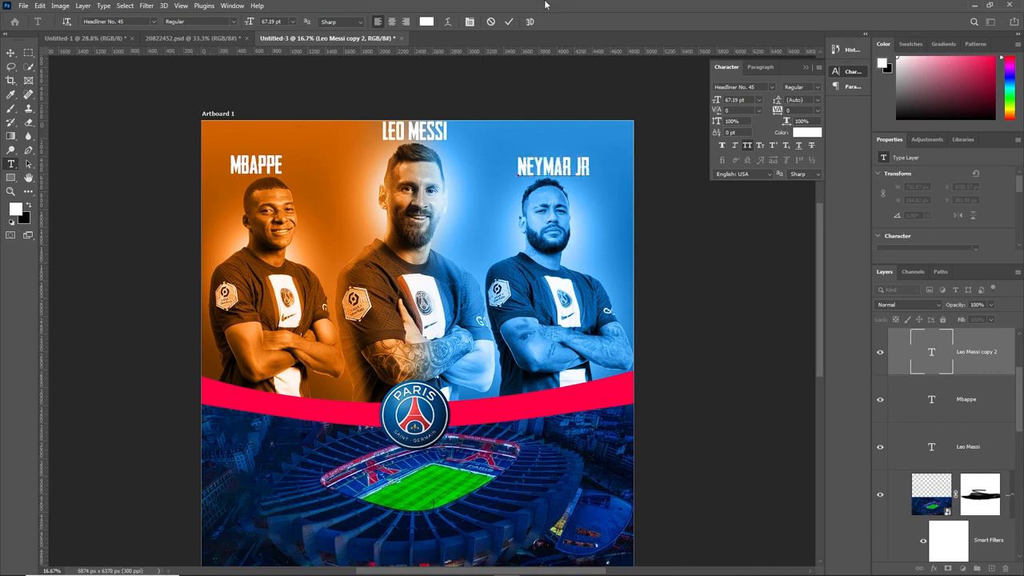
pyautogui.click(509, 21)
pyautogui.press('v')
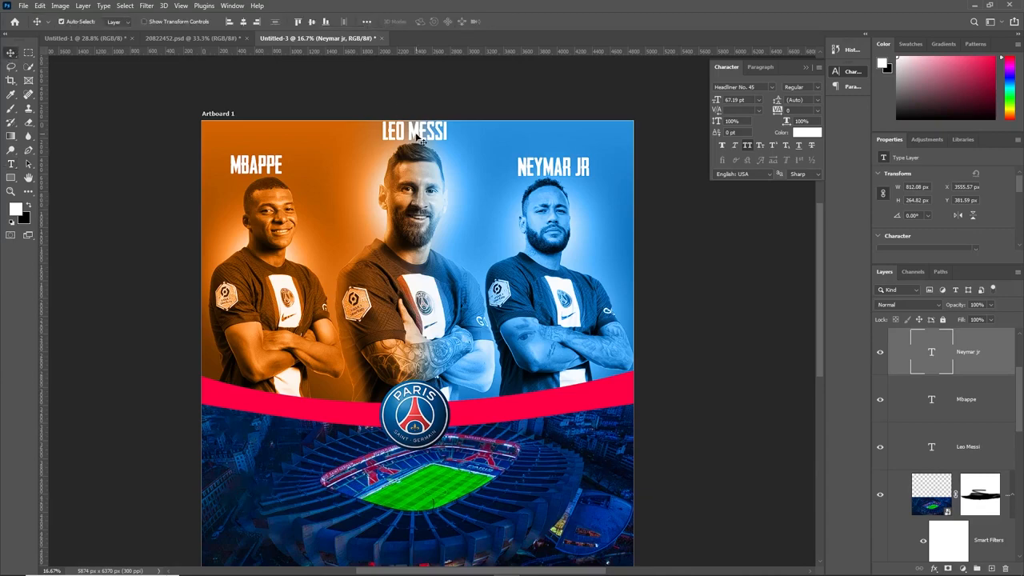